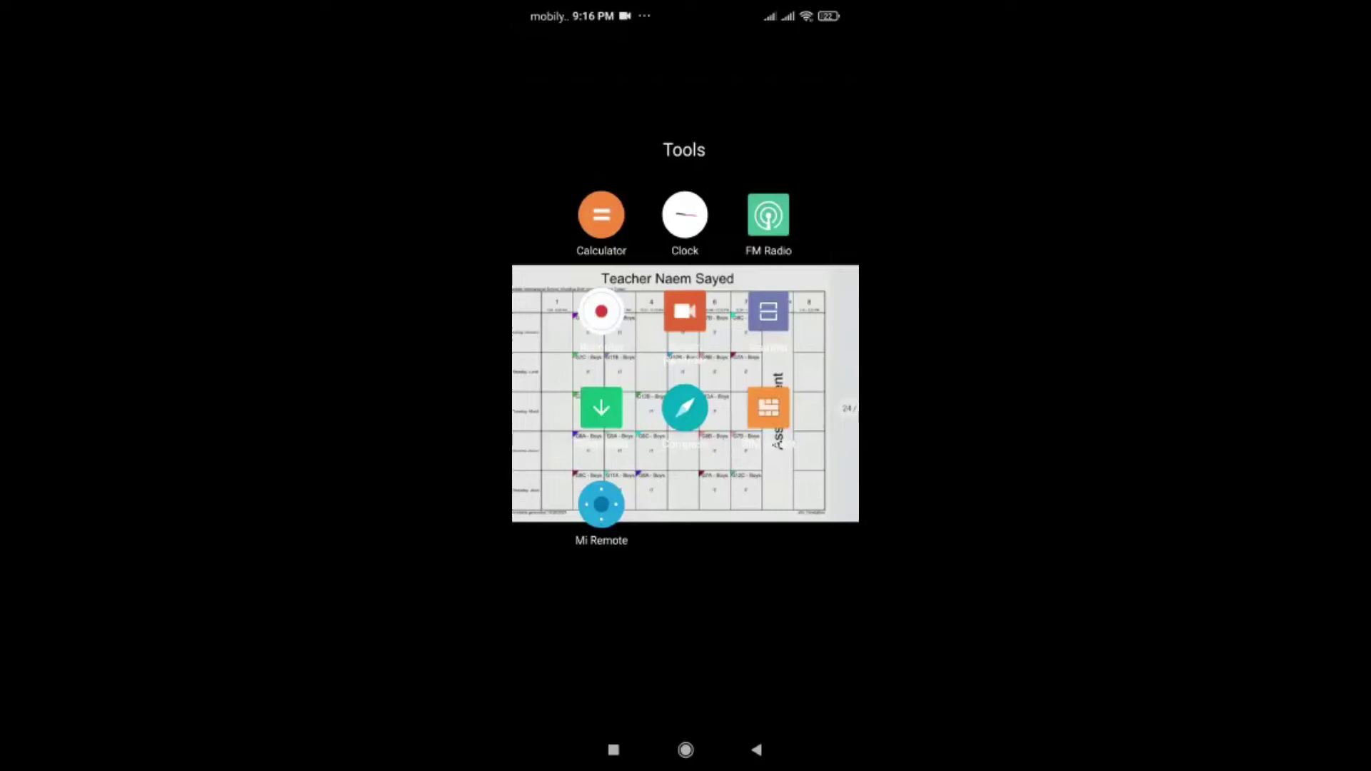
- Return to the home screen and launch the Play Store
click(686, 750)
drag(786, 607, 786, 607)
drag(572, 607, 786, 607)
drag(571, 607, 786, 607)
click(645, 475)
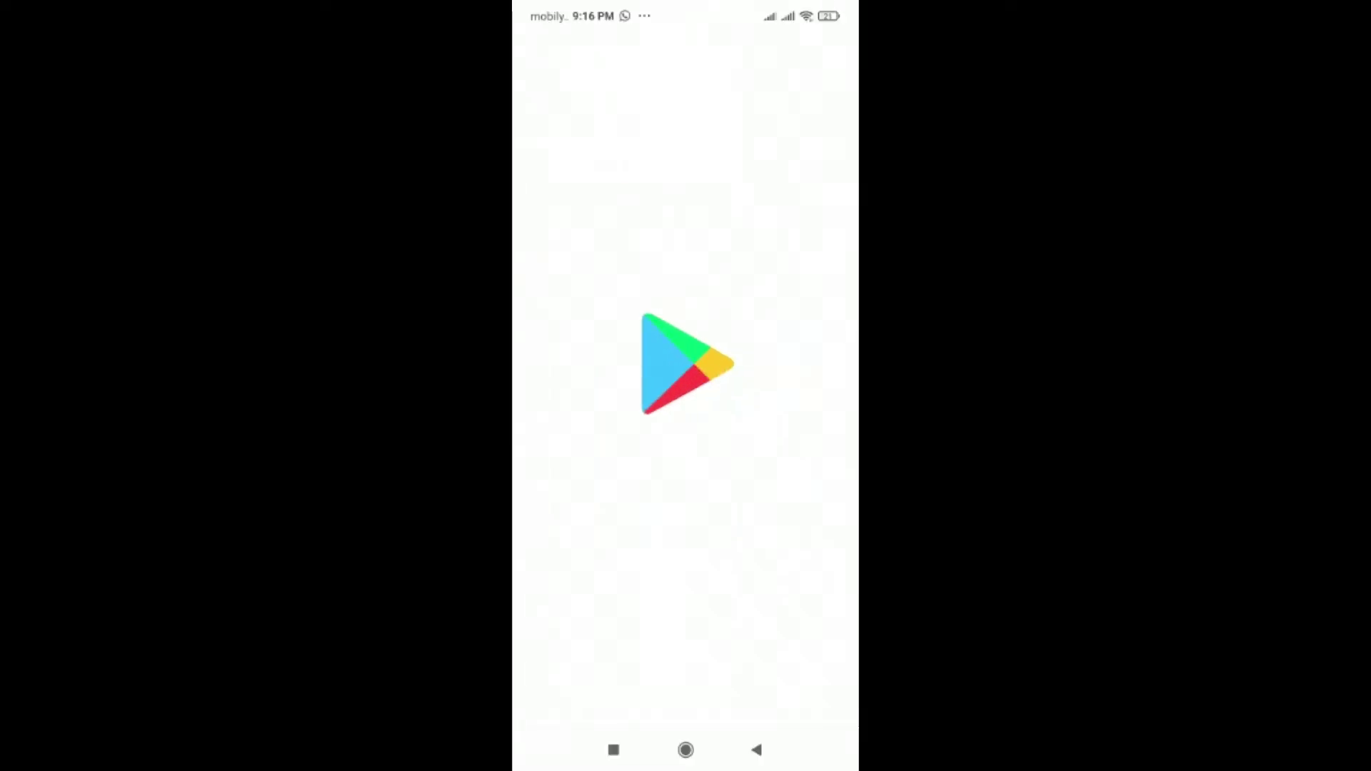
- Search the Play Store for 'office' and open Microsoft Office: Edit & Share
click(671, 50)
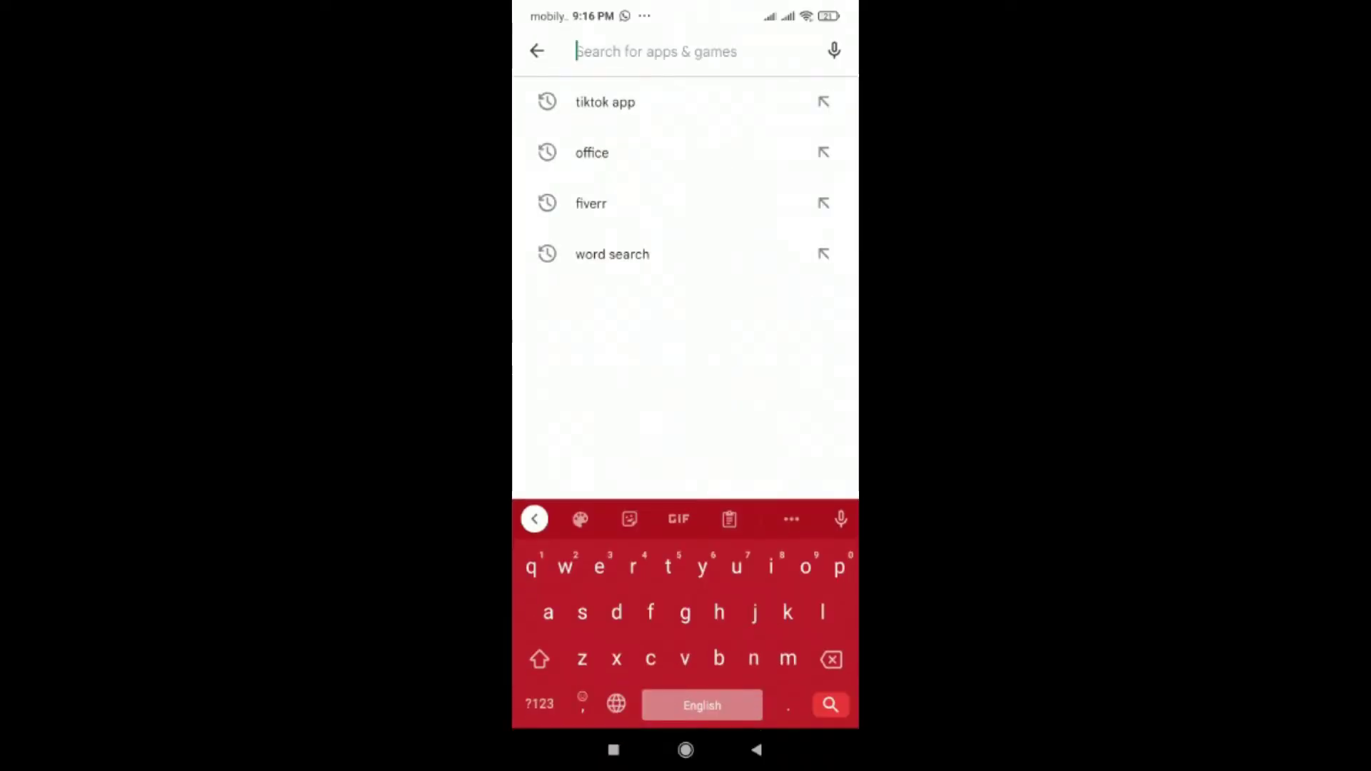
text(offi)
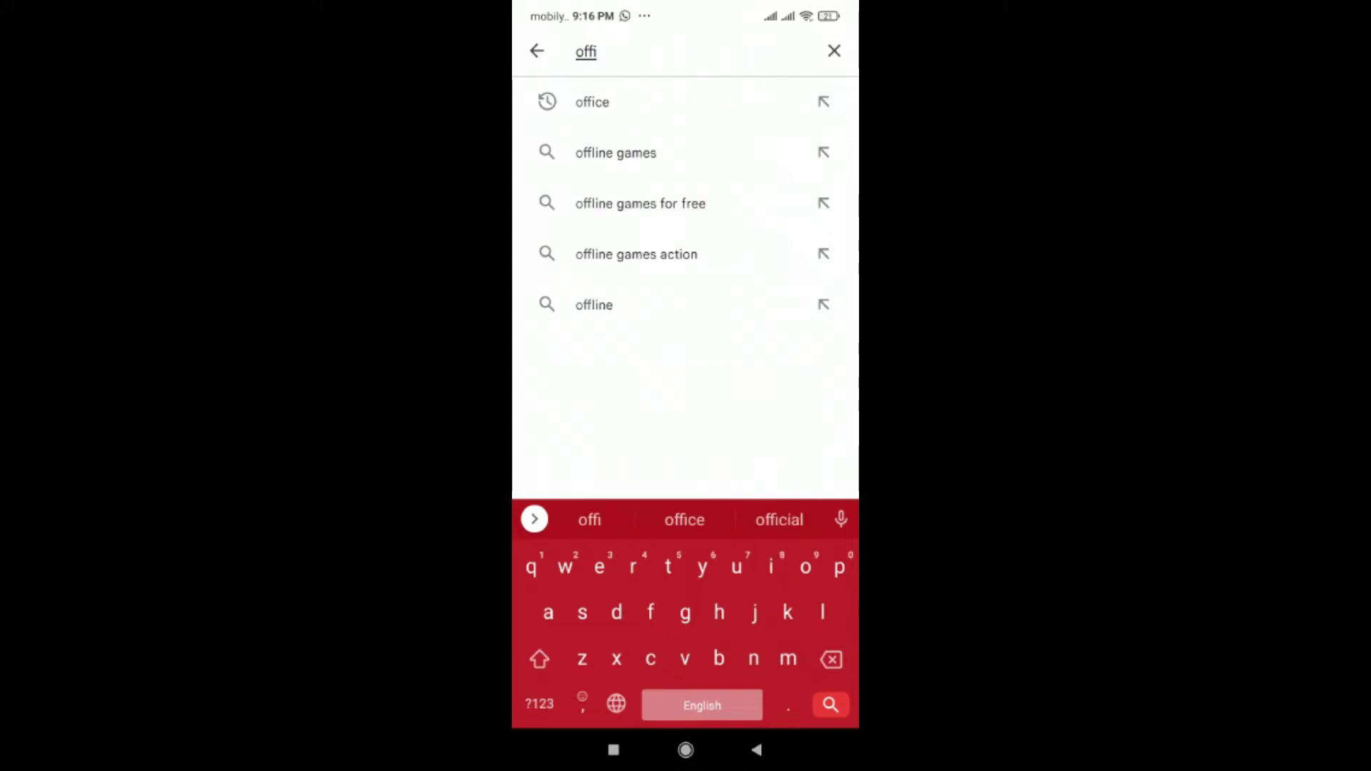
text(ce)
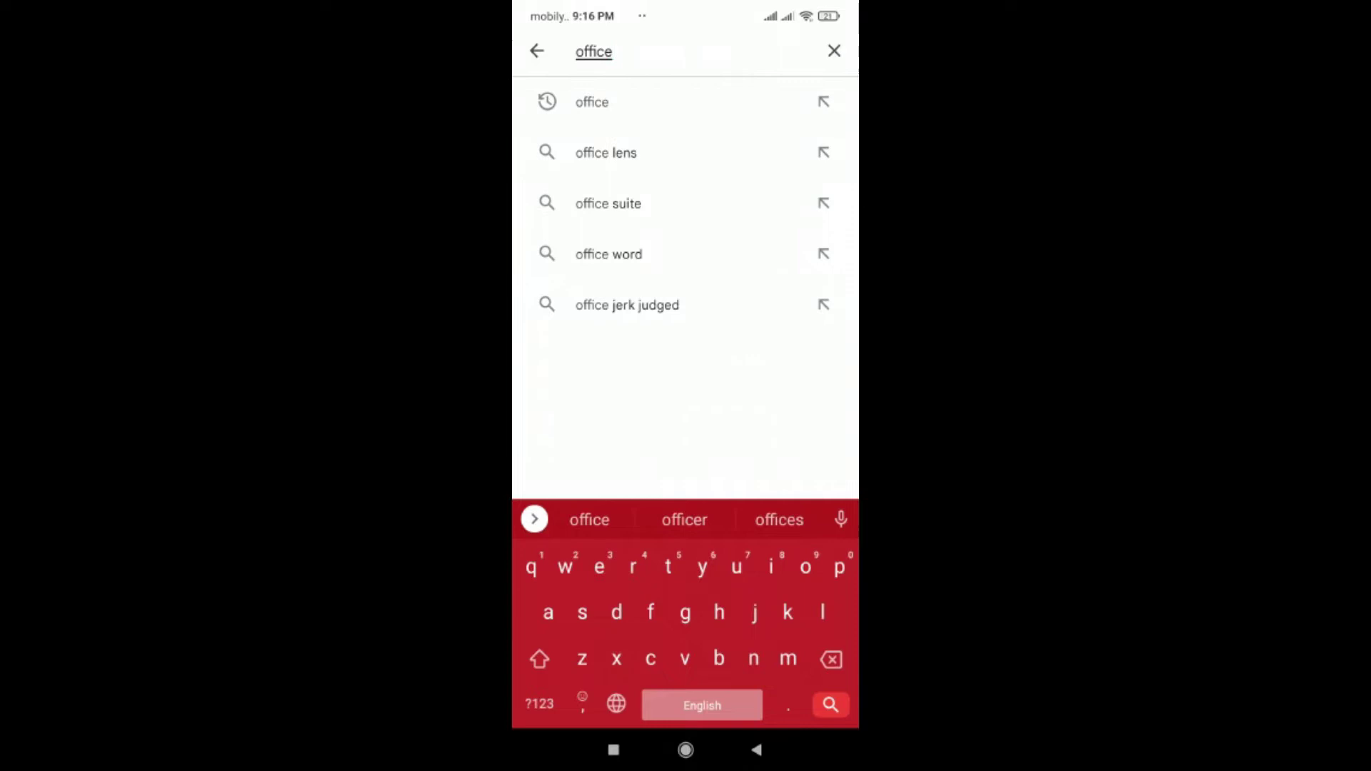
key(Return)
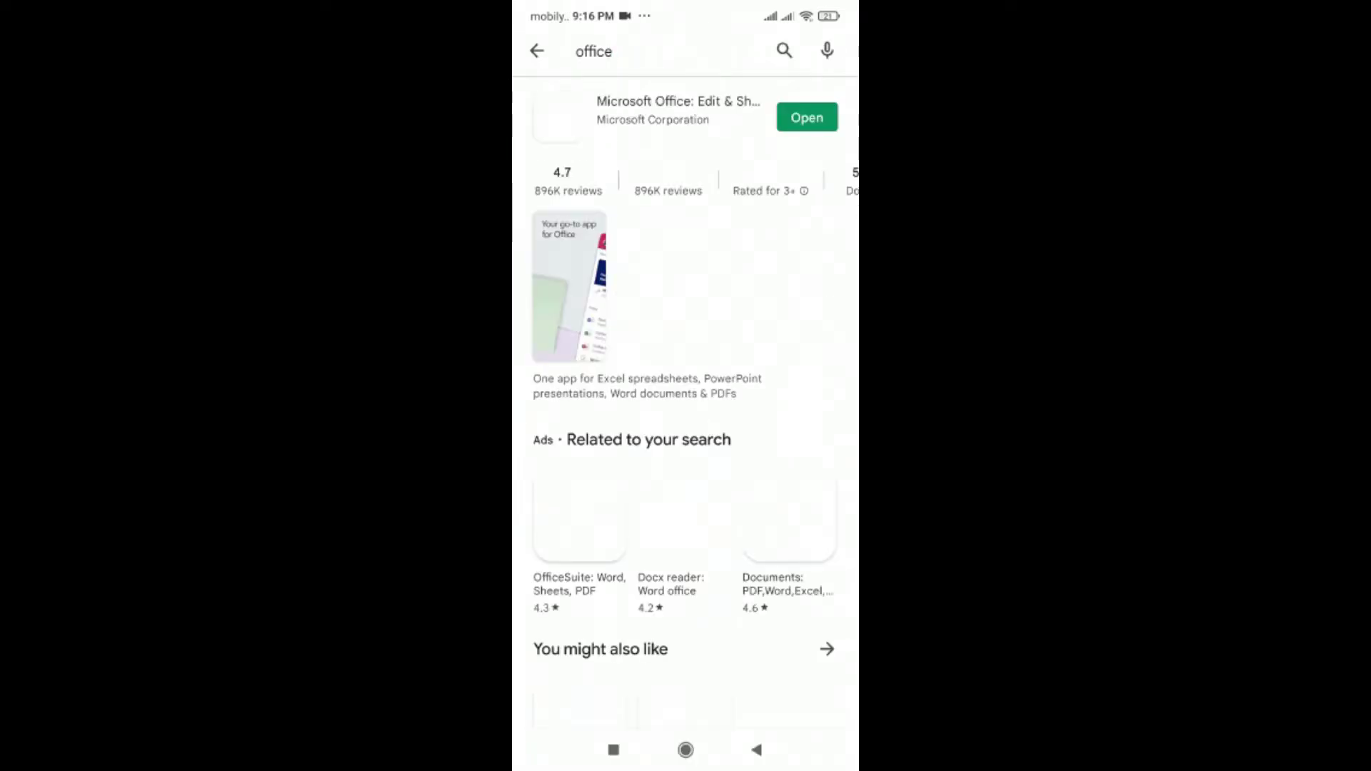
click(807, 118)
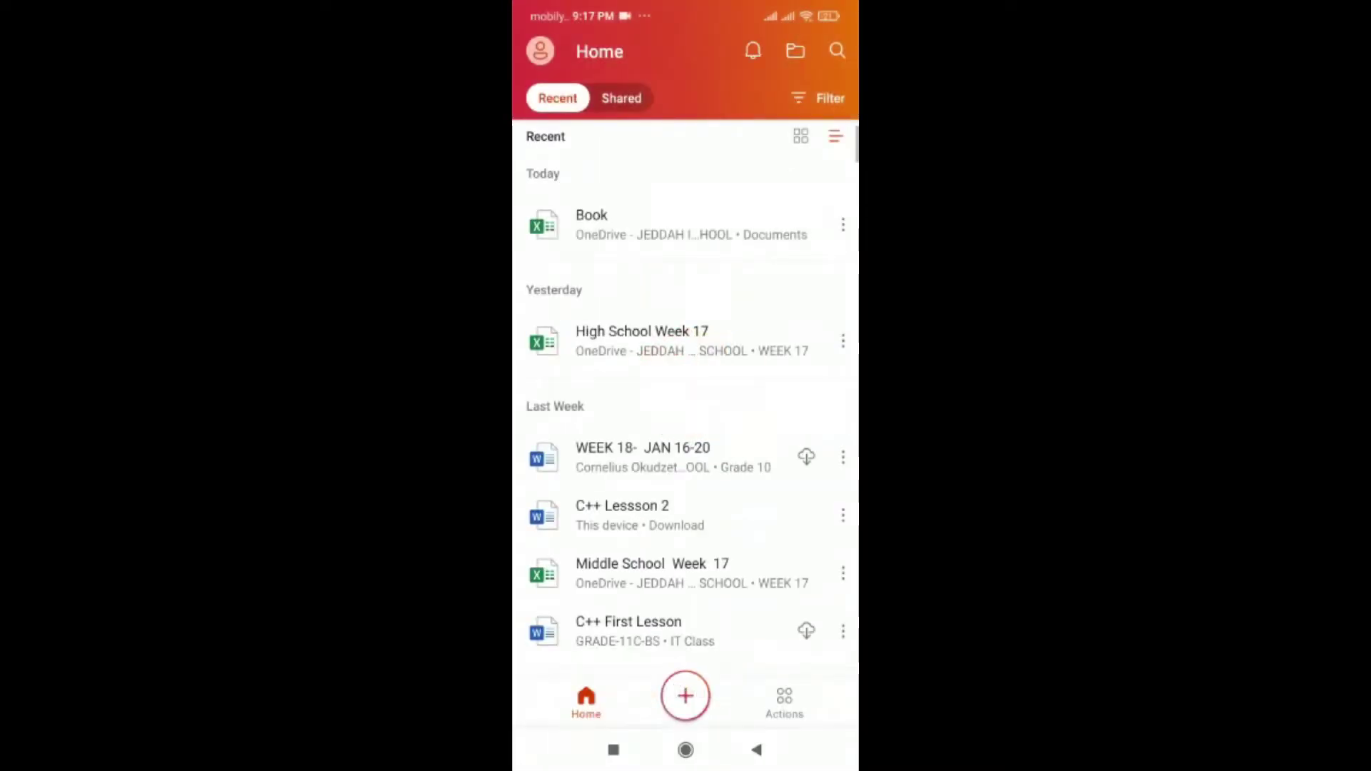
- Choose Image to table from the Actions list to photograph the printed date sheet
click(784, 704)
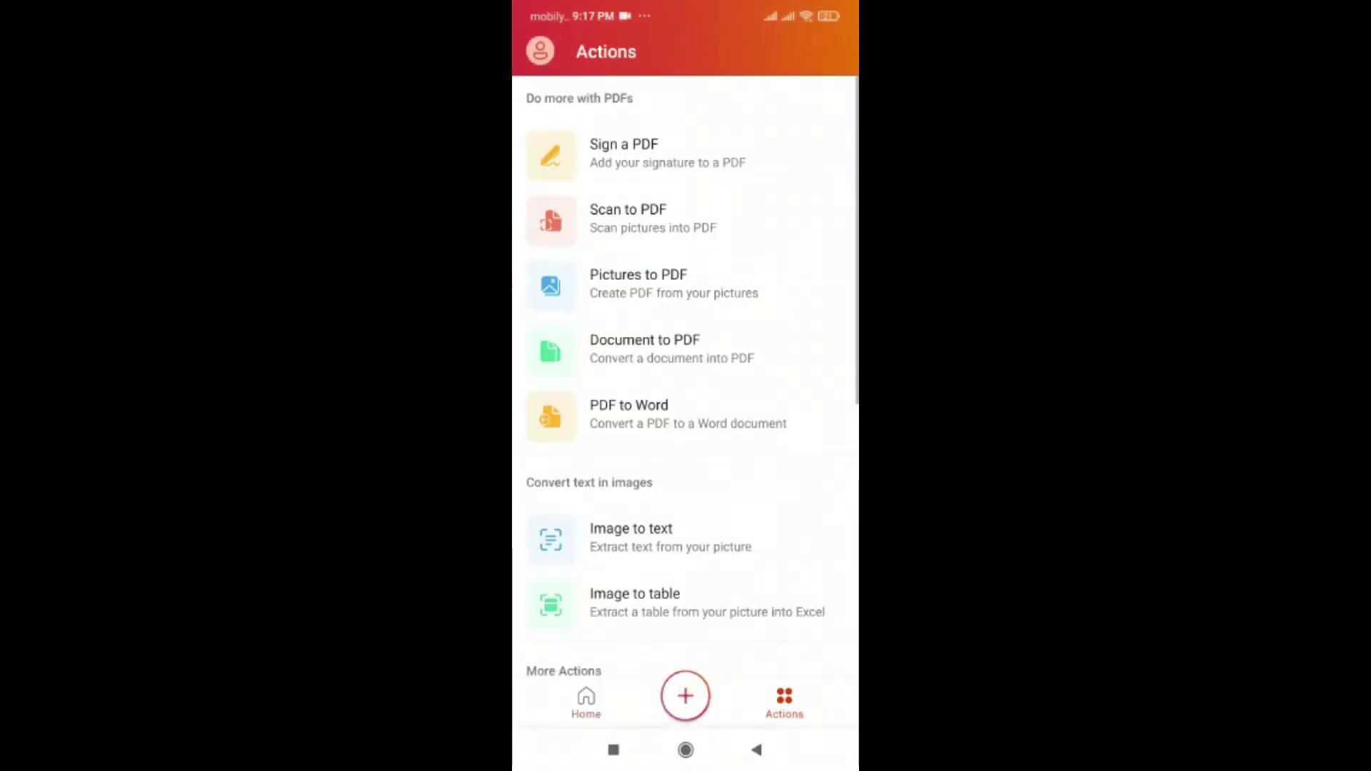
scroll(686, 392, down, 5)
click(642, 425)
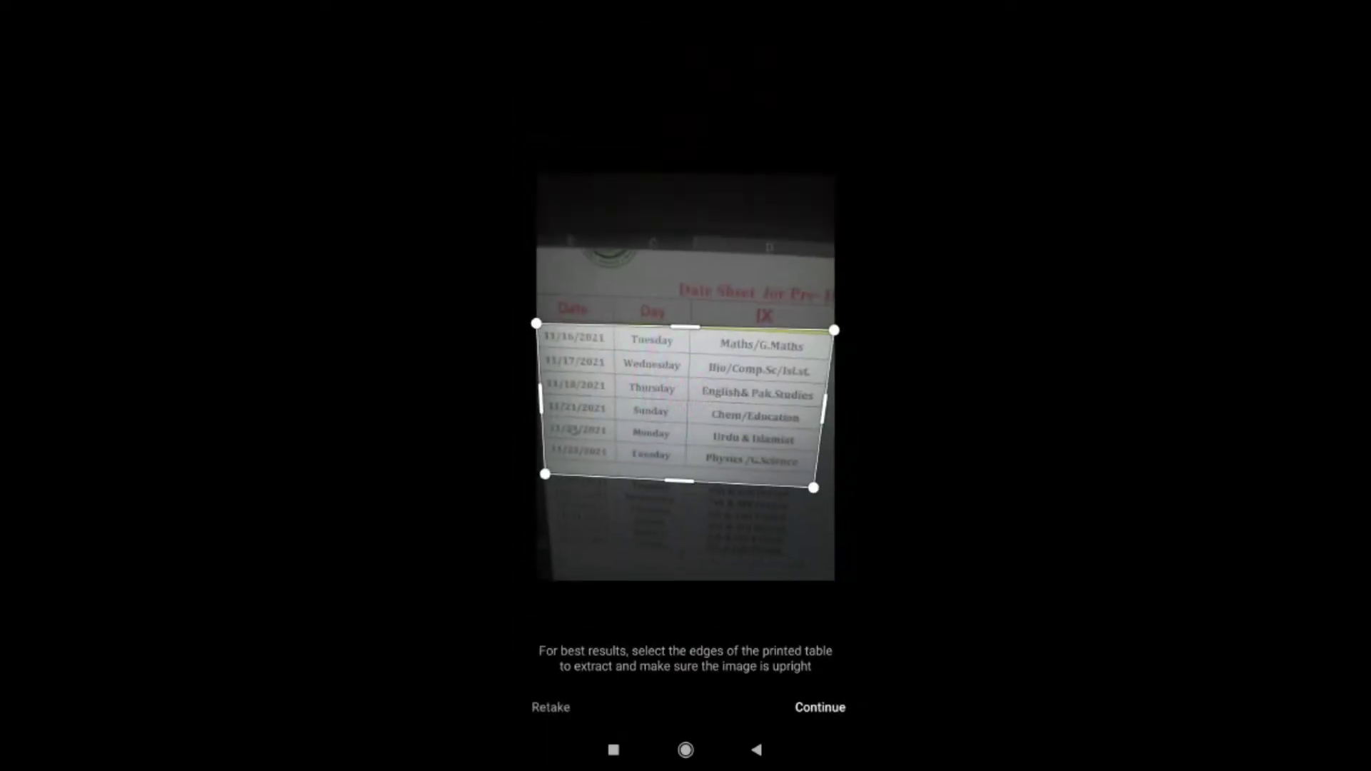
- Widen the crop to enclose the whole table and continue to extract its data
drag(814, 488, 829, 489)
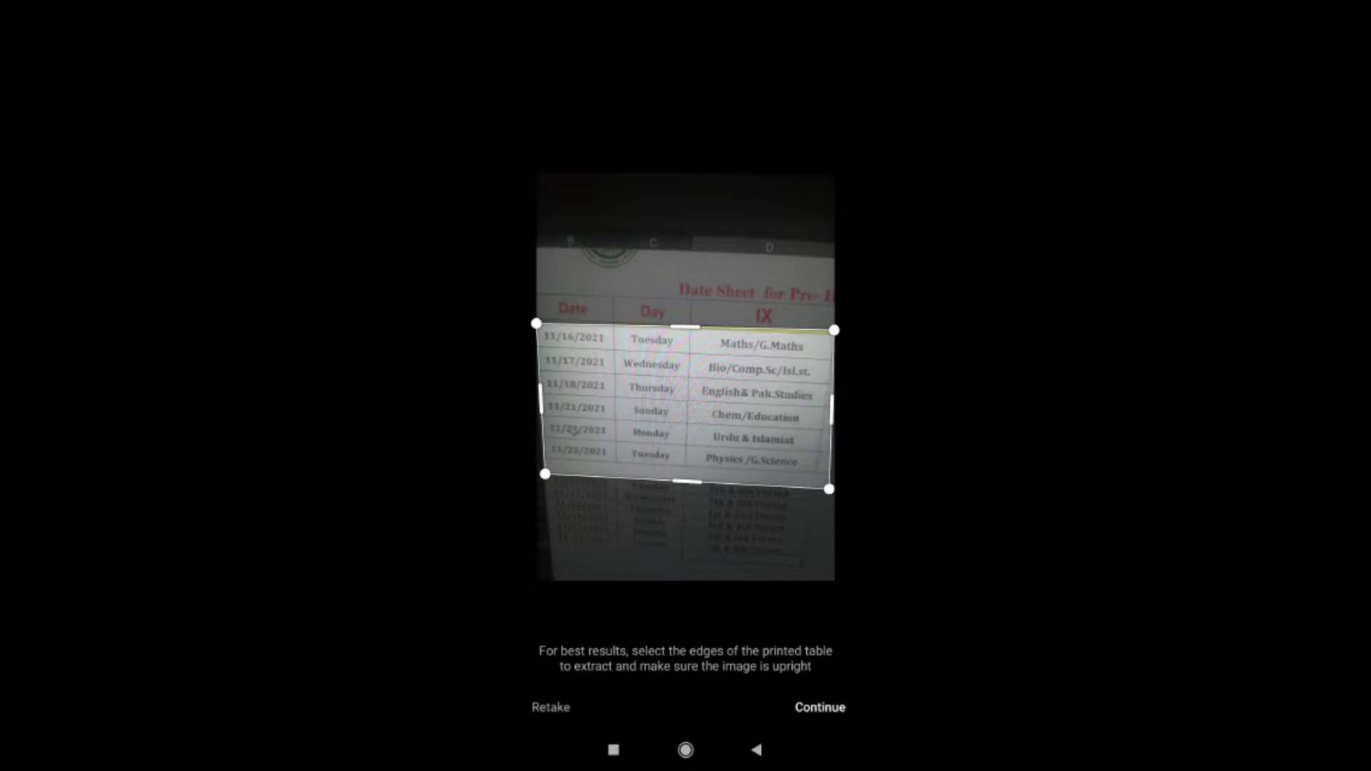
click(820, 707)
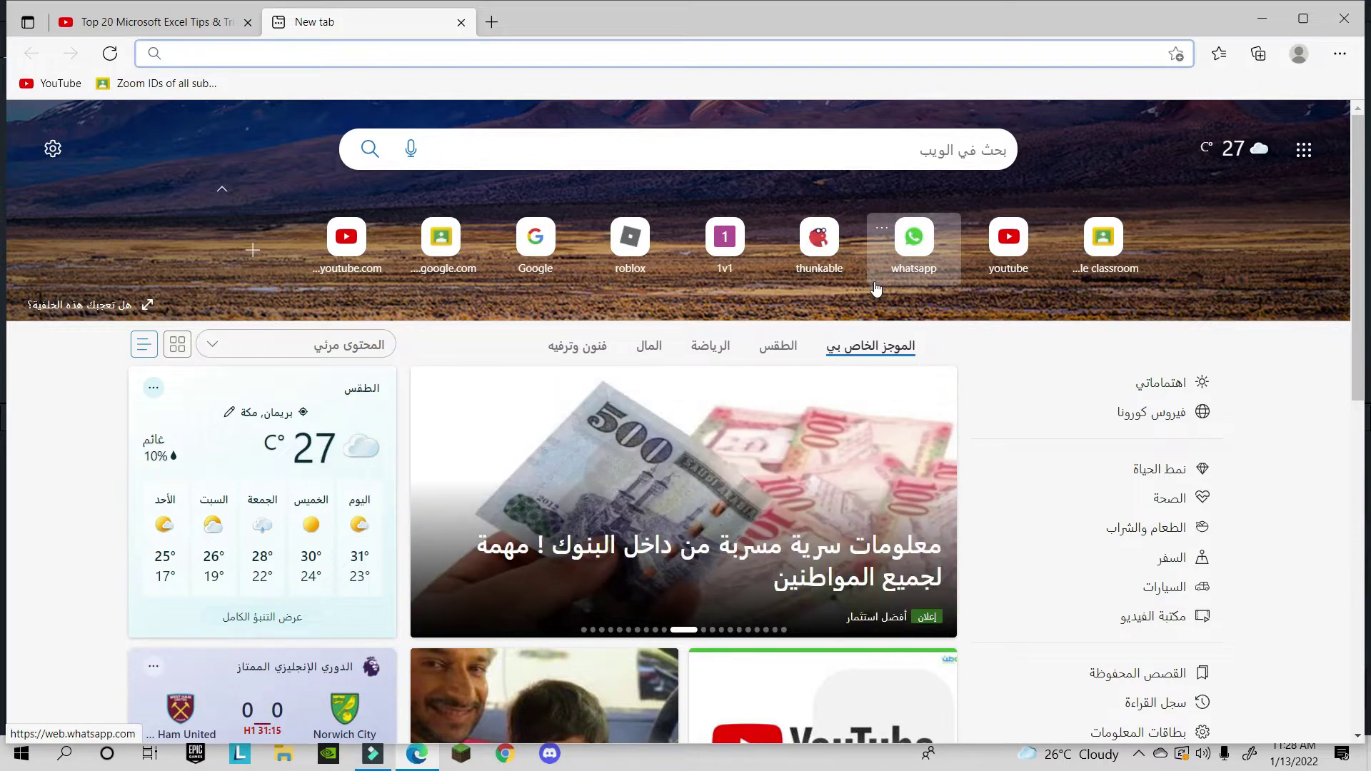
text(ww.)
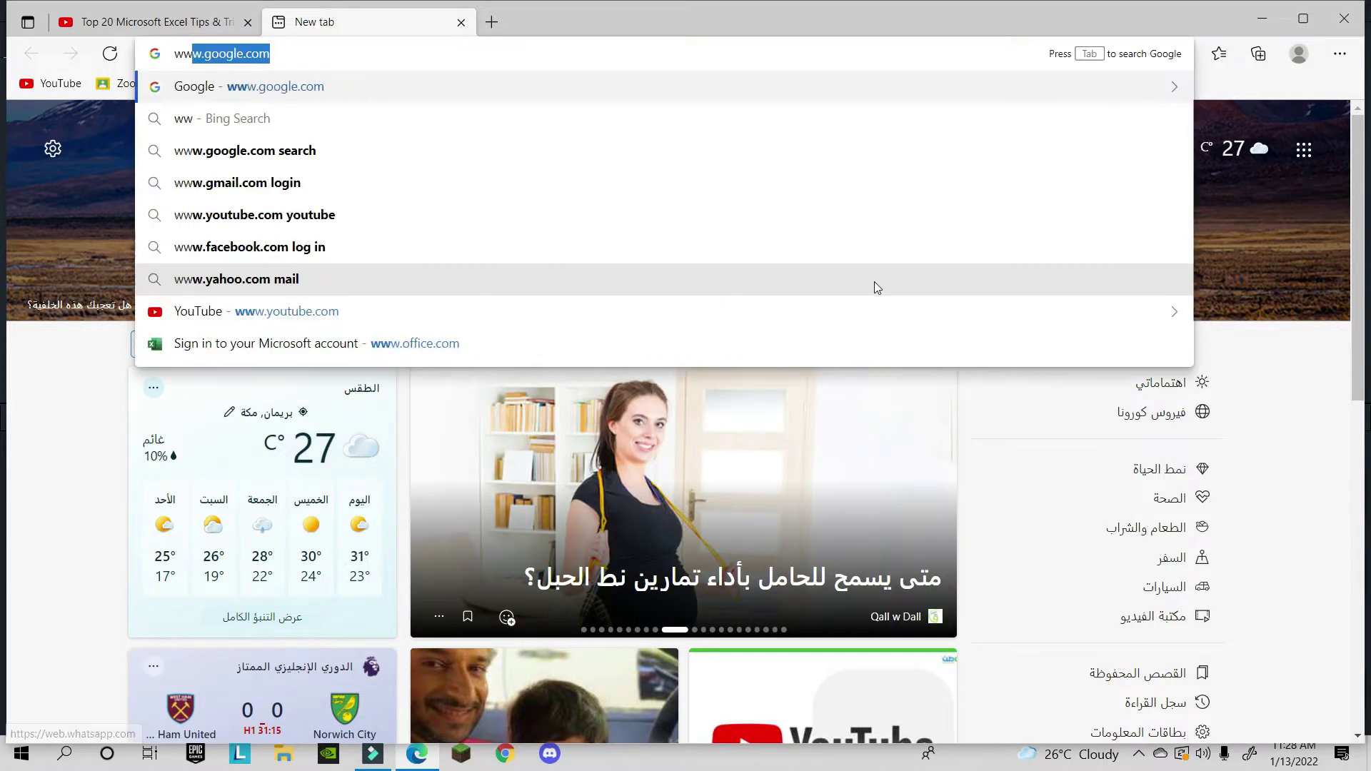
key(BackSpace)
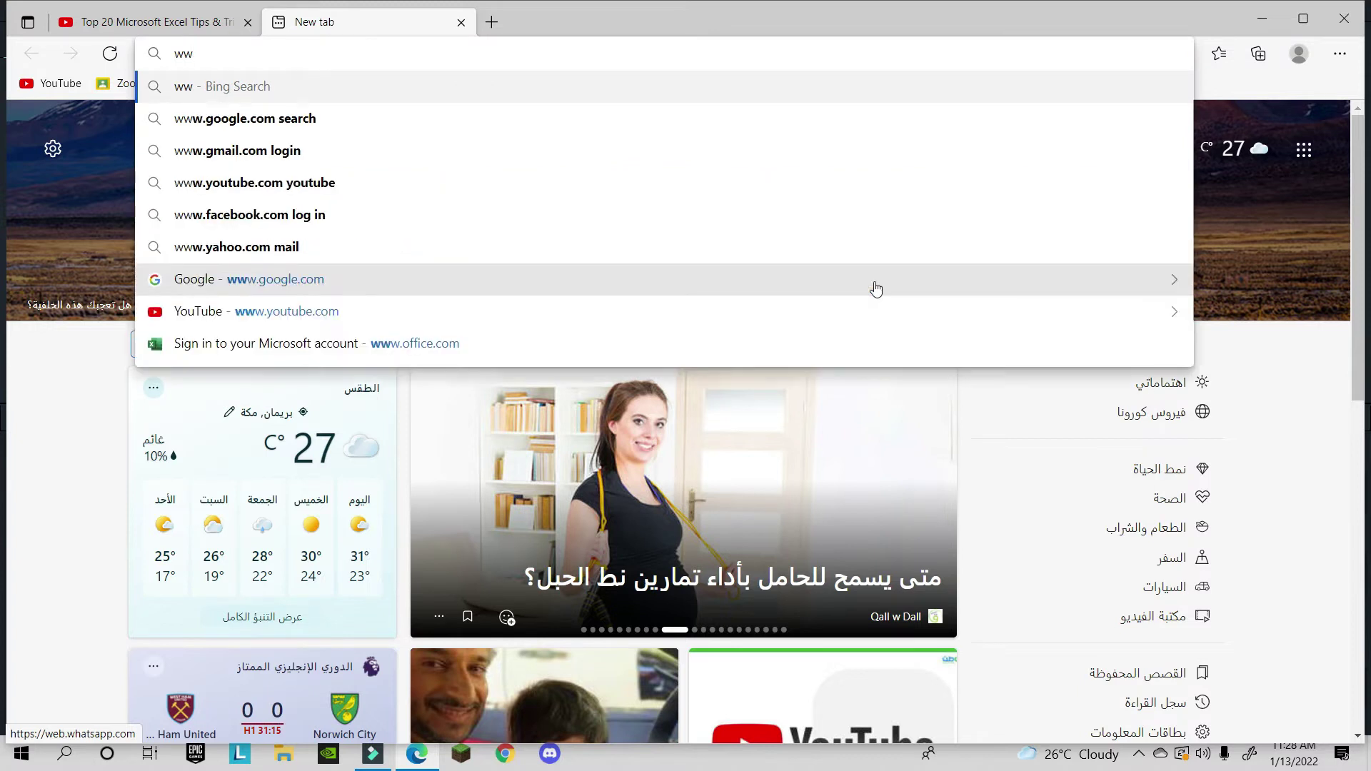
text(w.office.com)
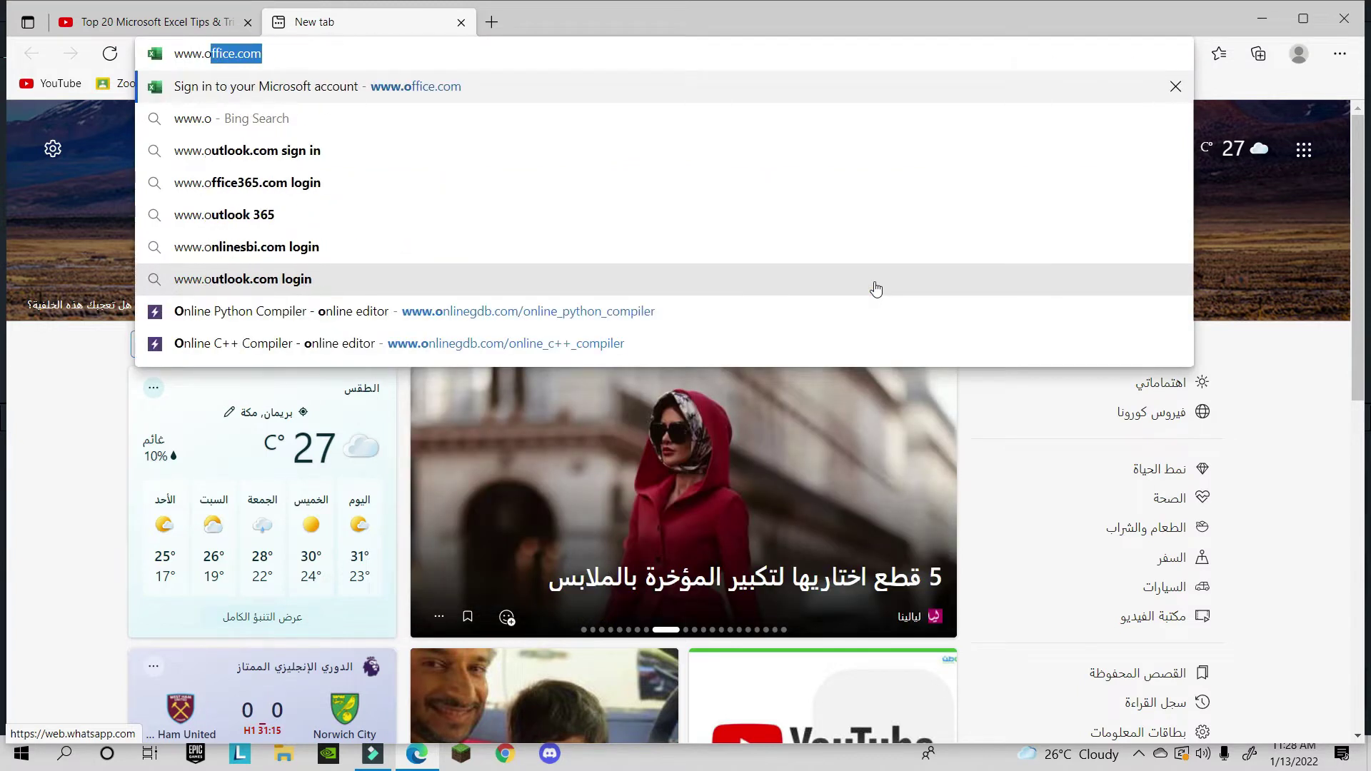
key(Return)
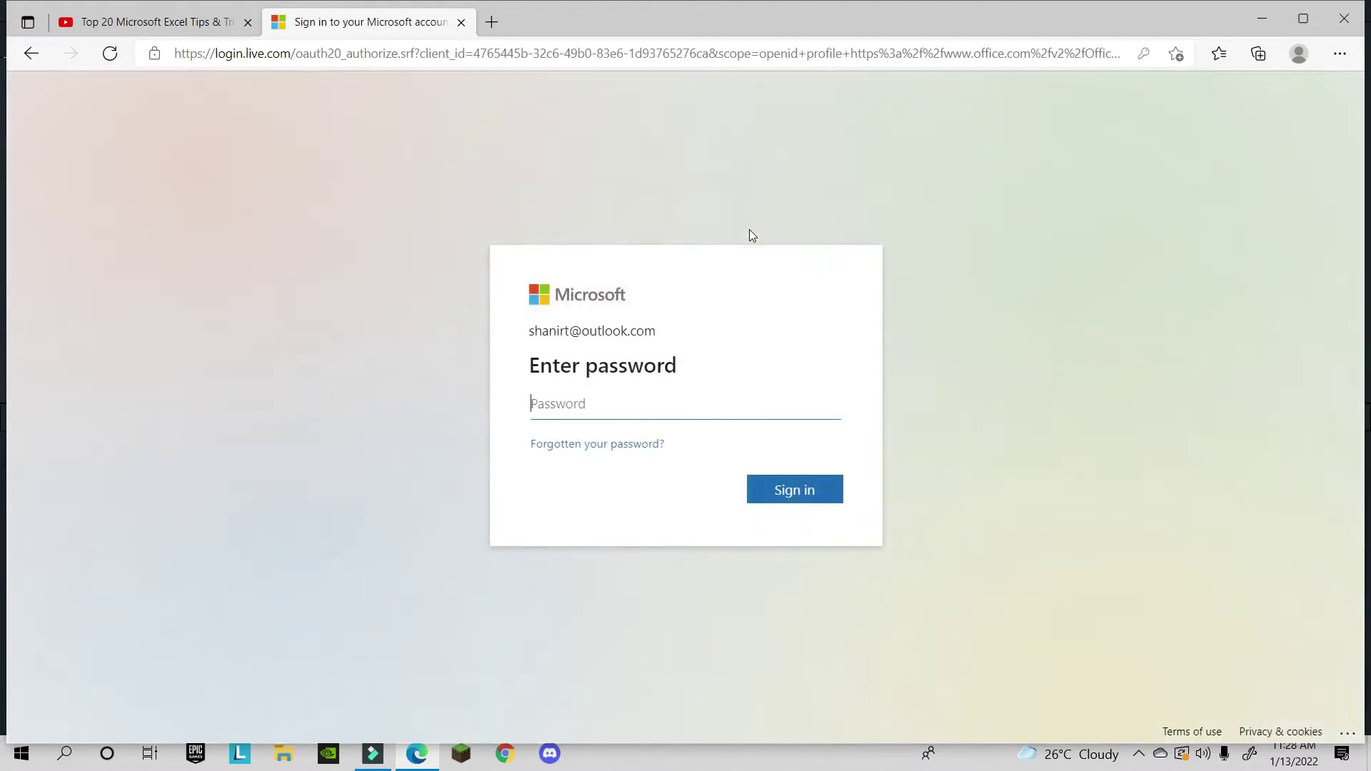
click(642, 412)
drag(584, 330, 777, 343)
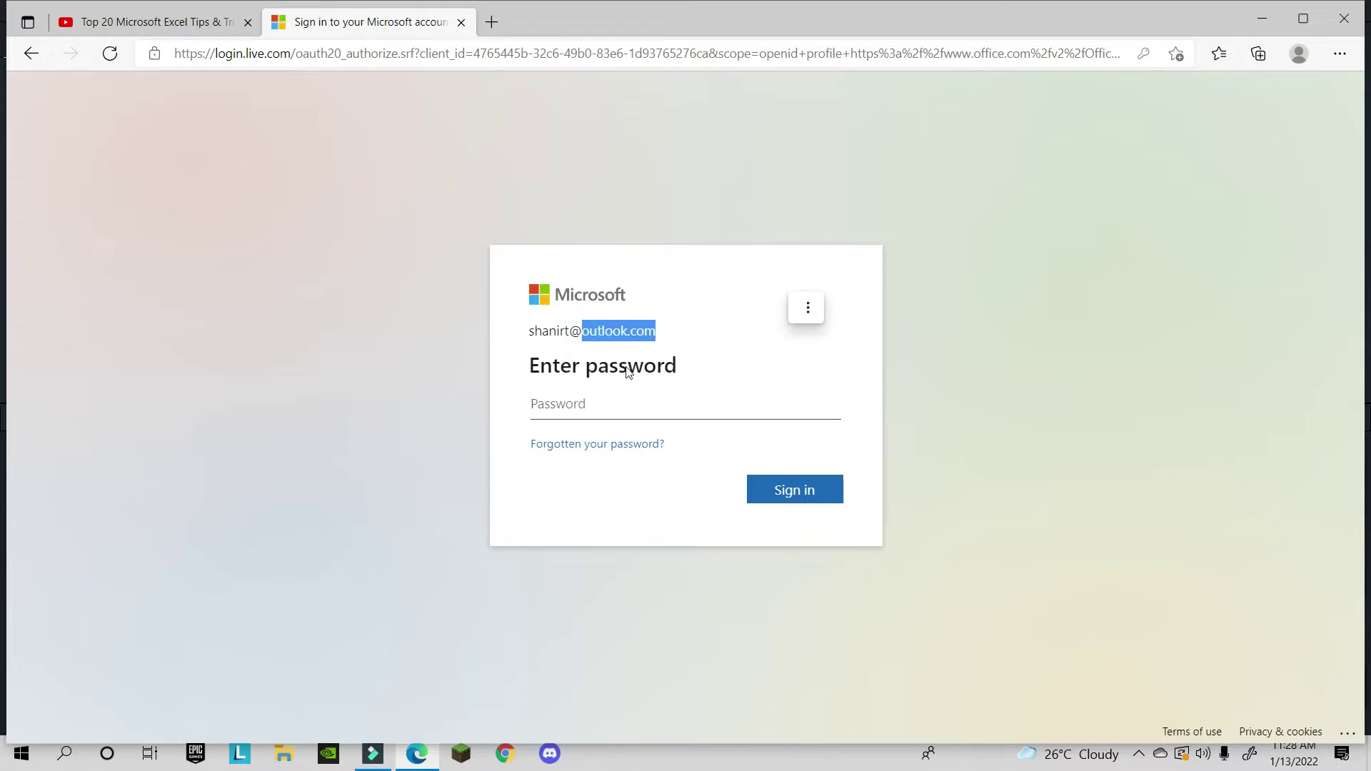
click(547, 407)
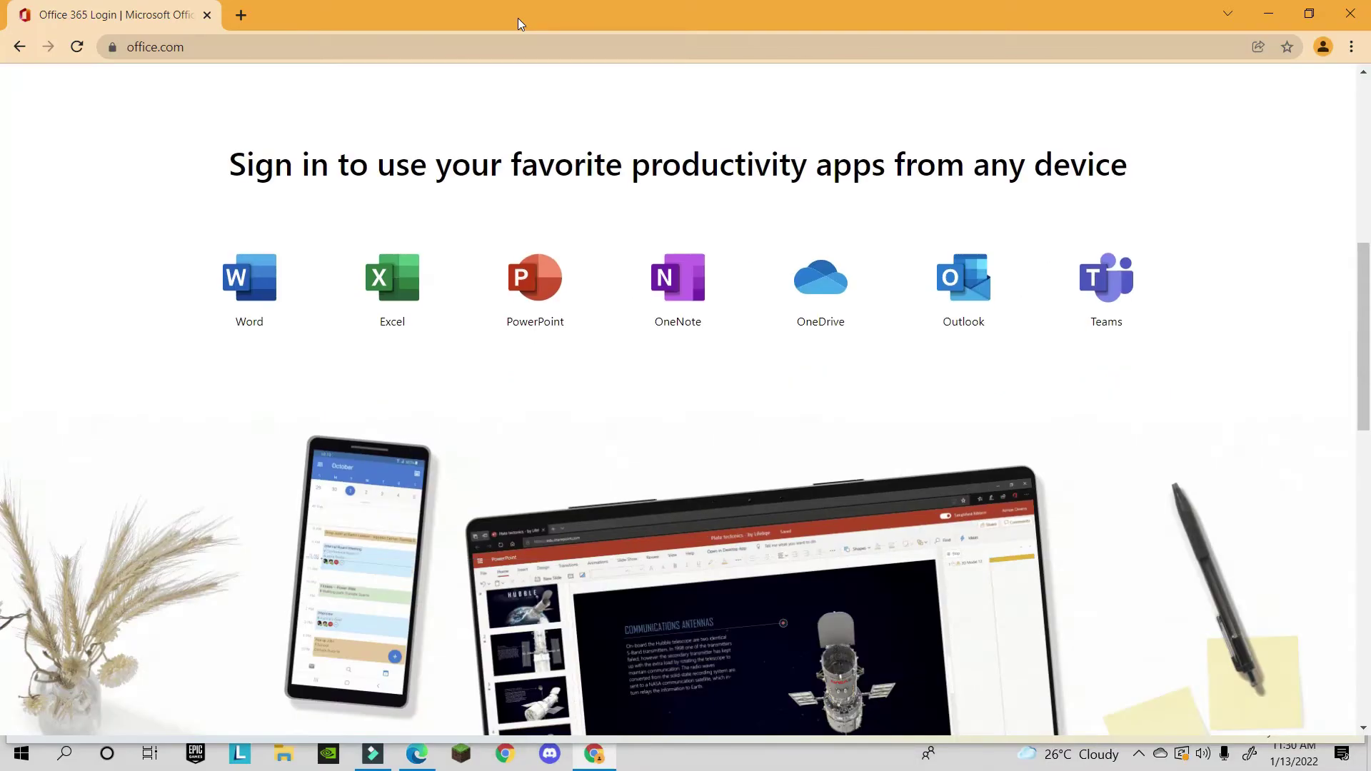
- Start signing in to Office from the office.com page
scroll(477, 247, up, 5)
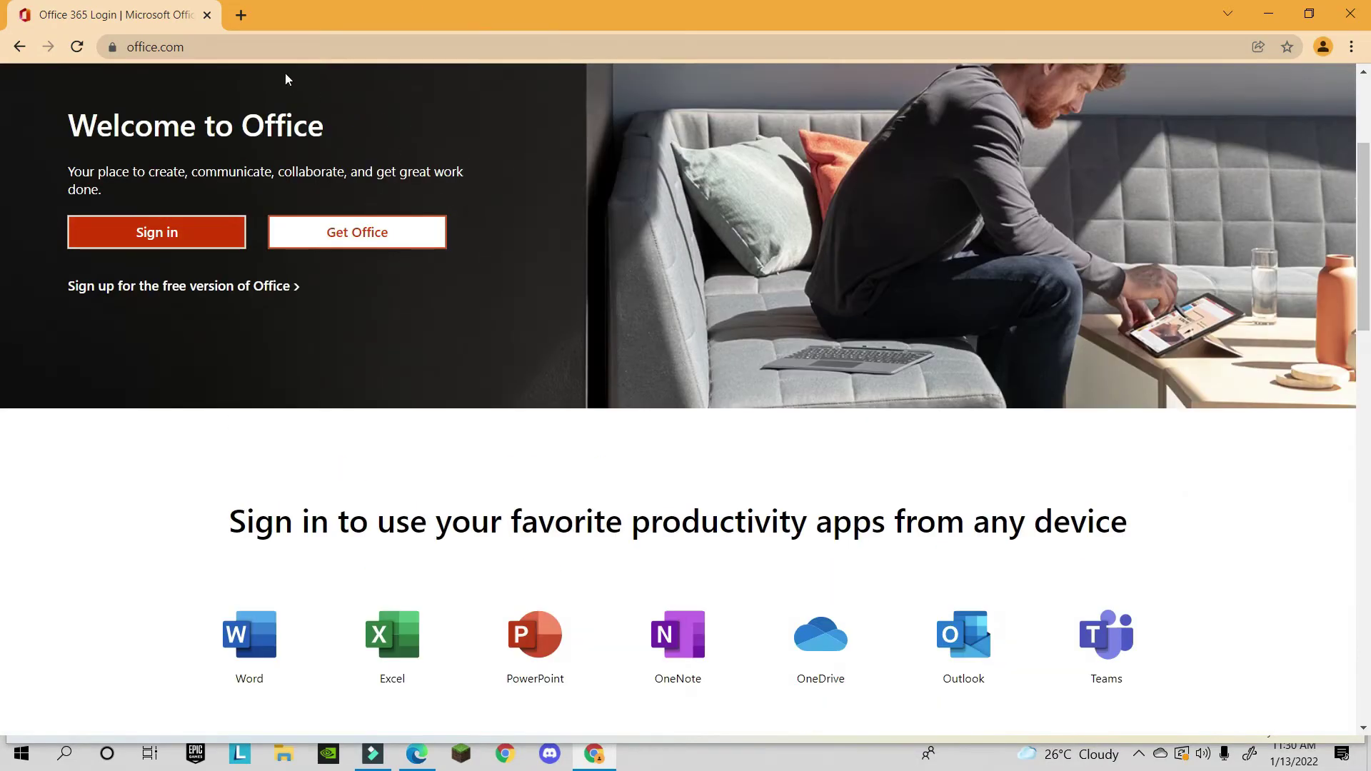
click(192, 49)
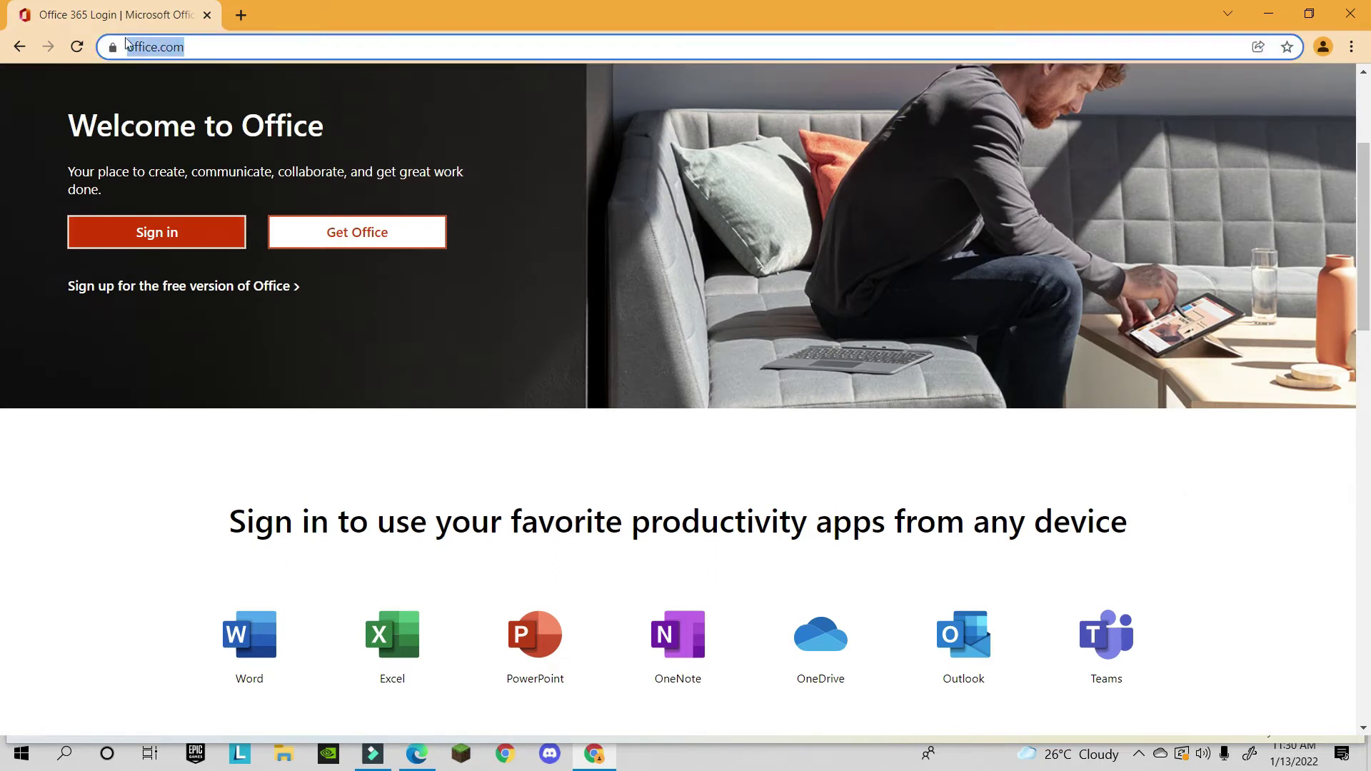
click(201, 47)
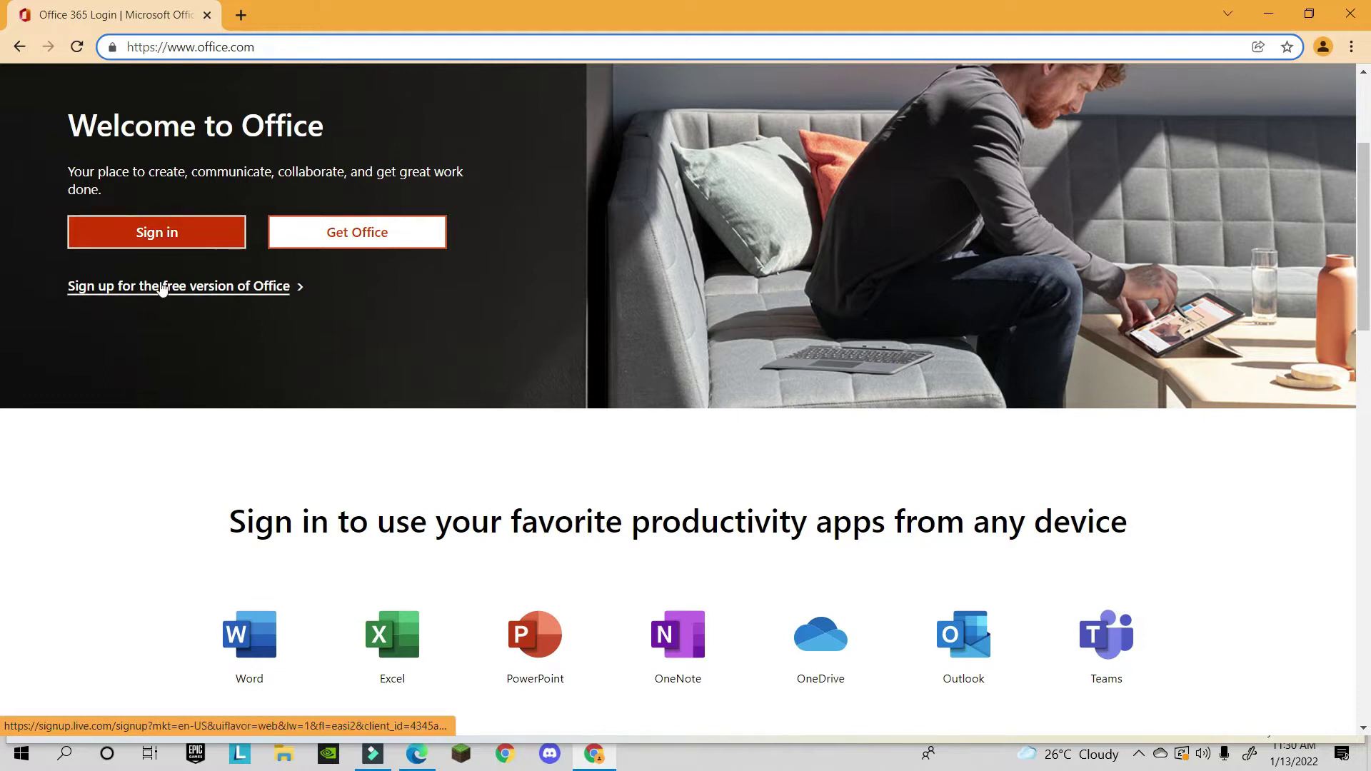
click(207, 238)
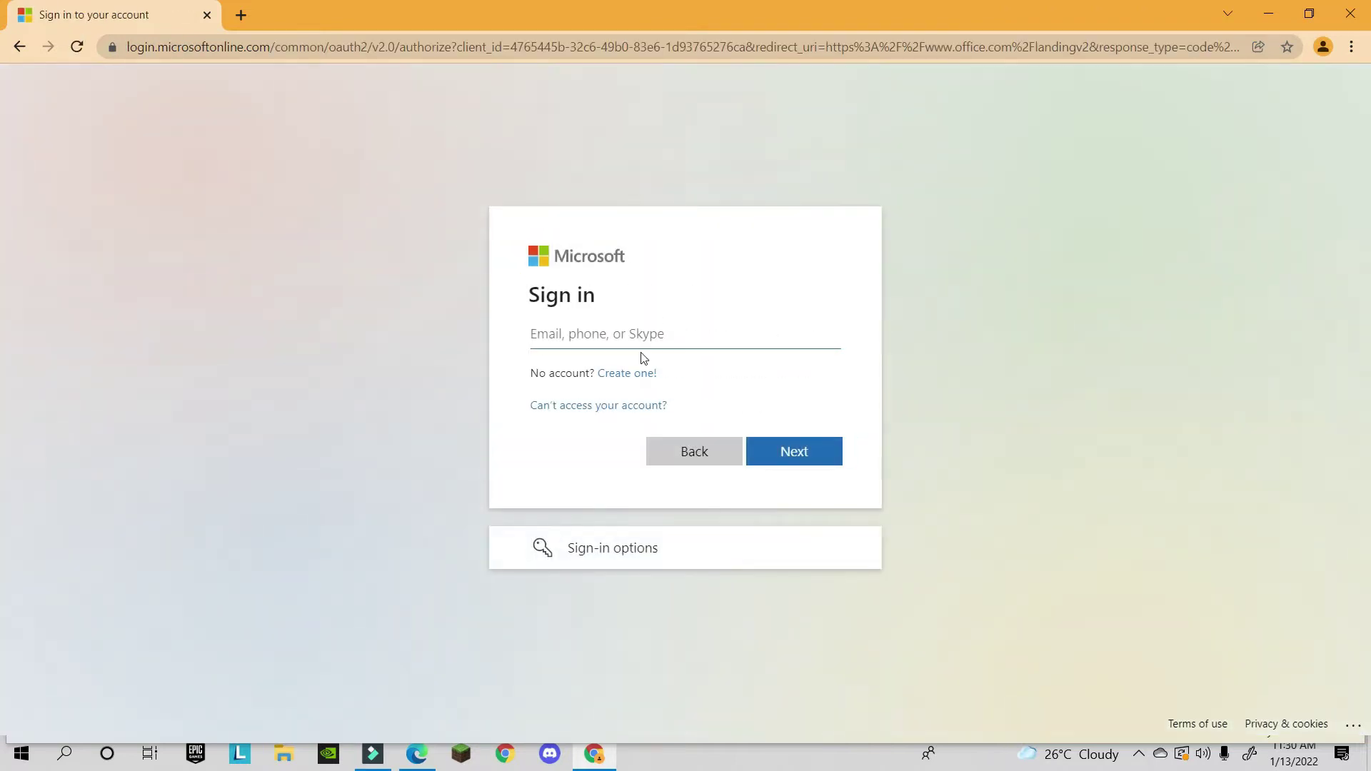
- Enter the account e-mail and password, declining to save the password or stay signed in
click(648, 346)
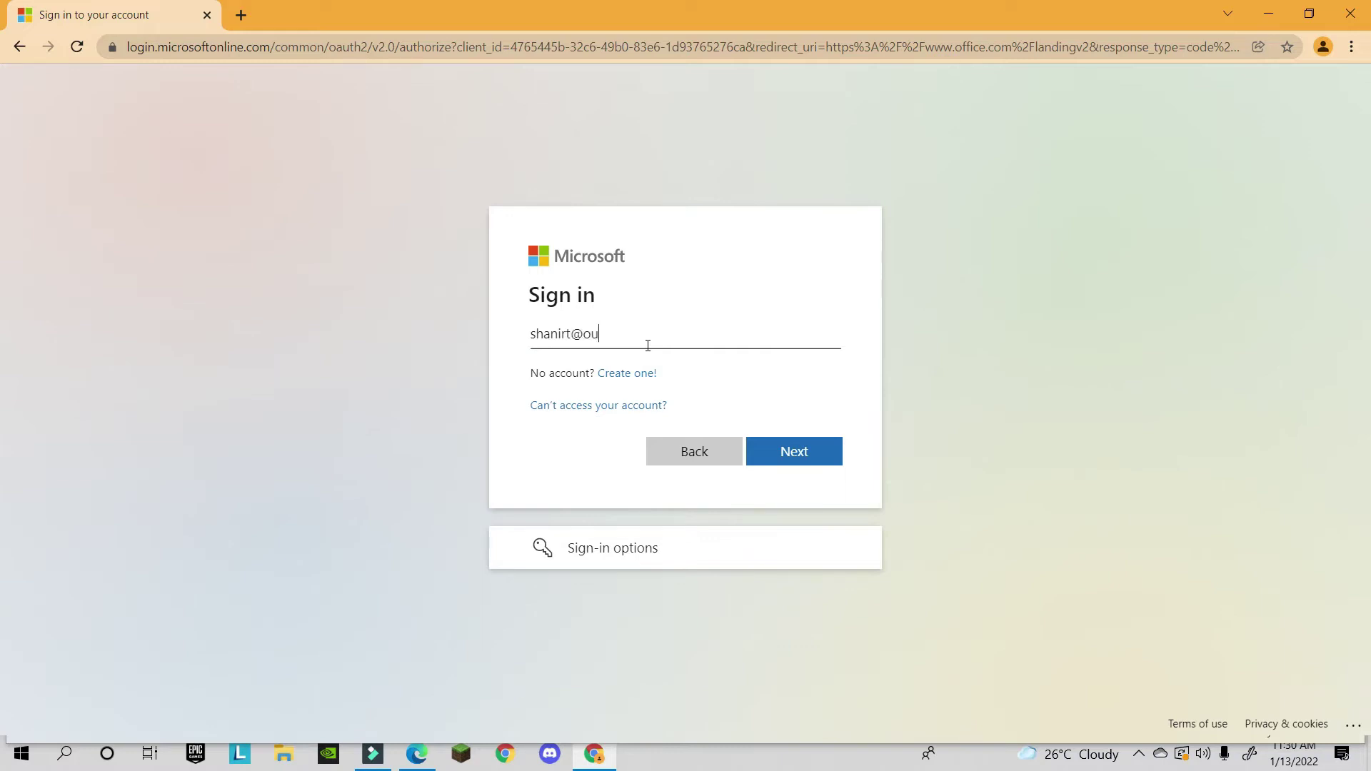
key(Return)
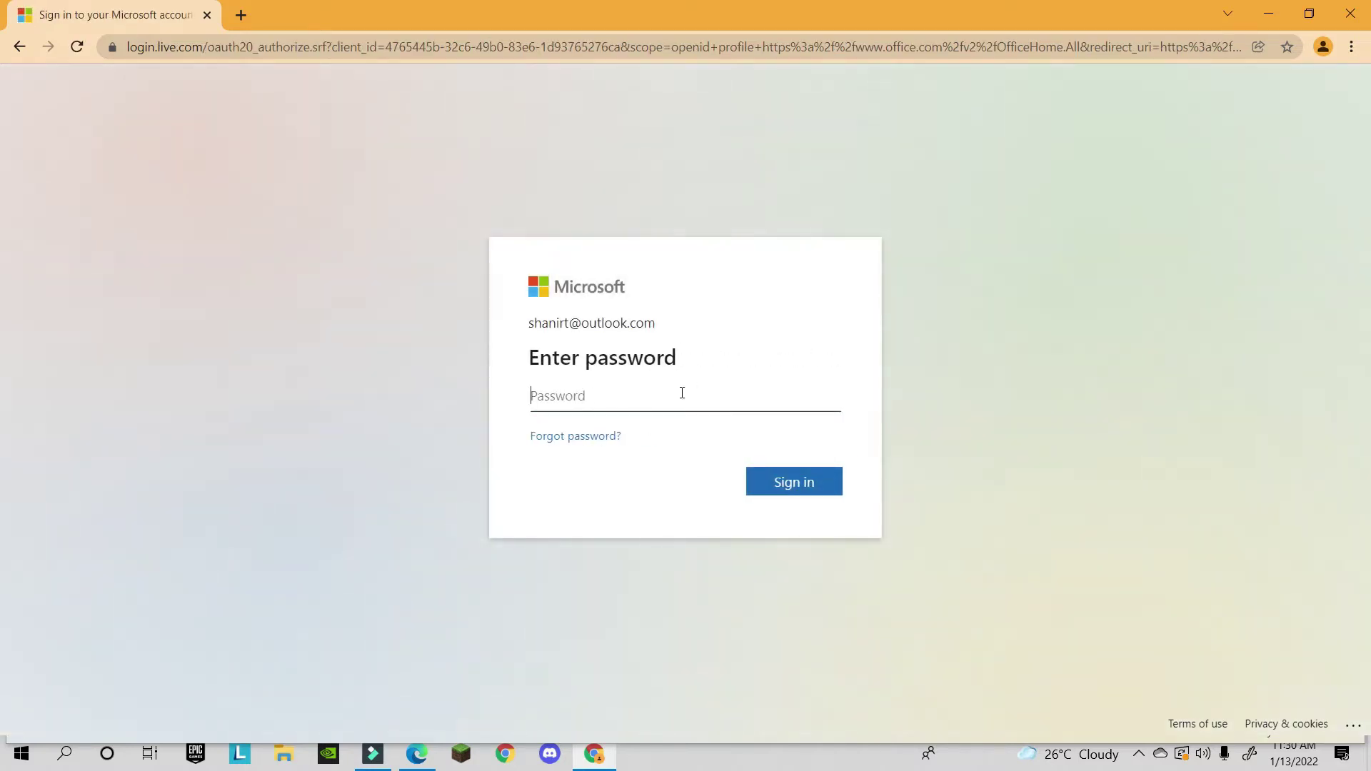
text(••••••••••)
key(Return)
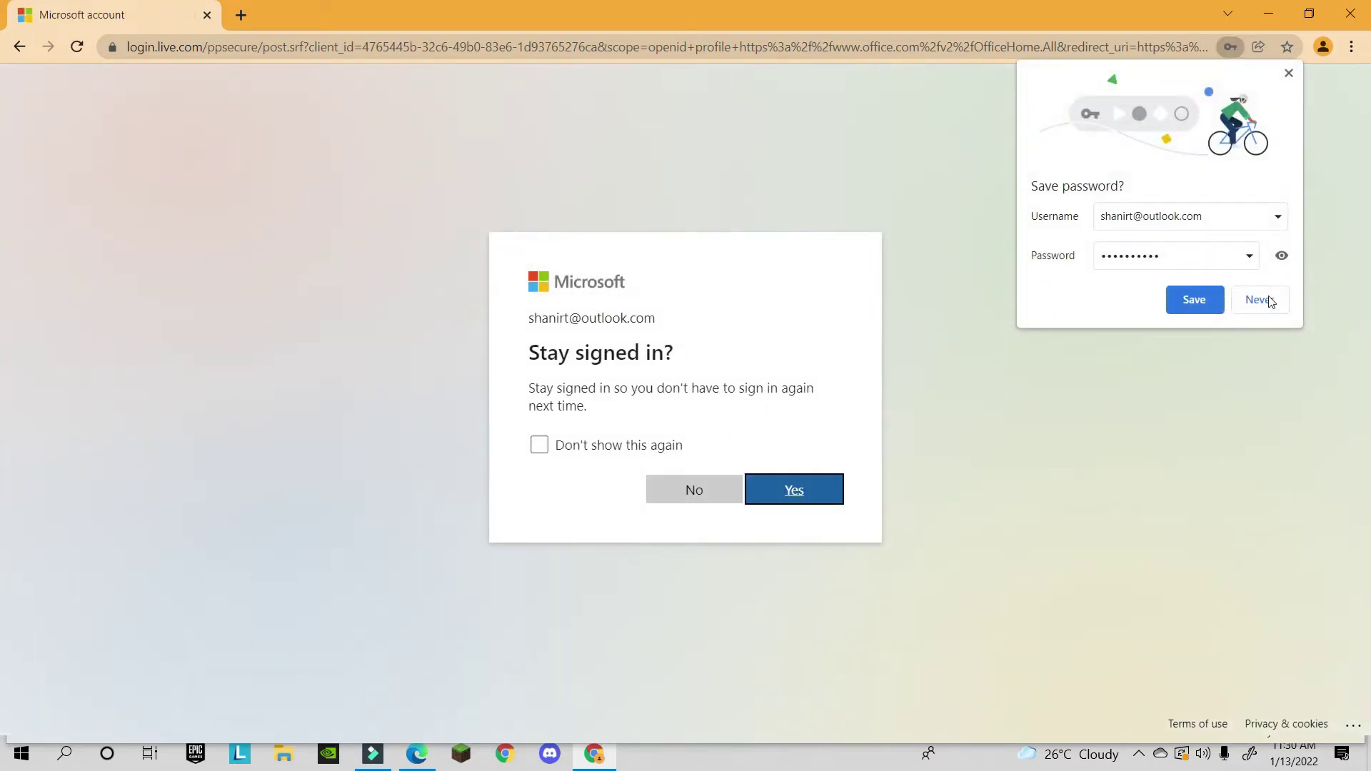
click(1261, 300)
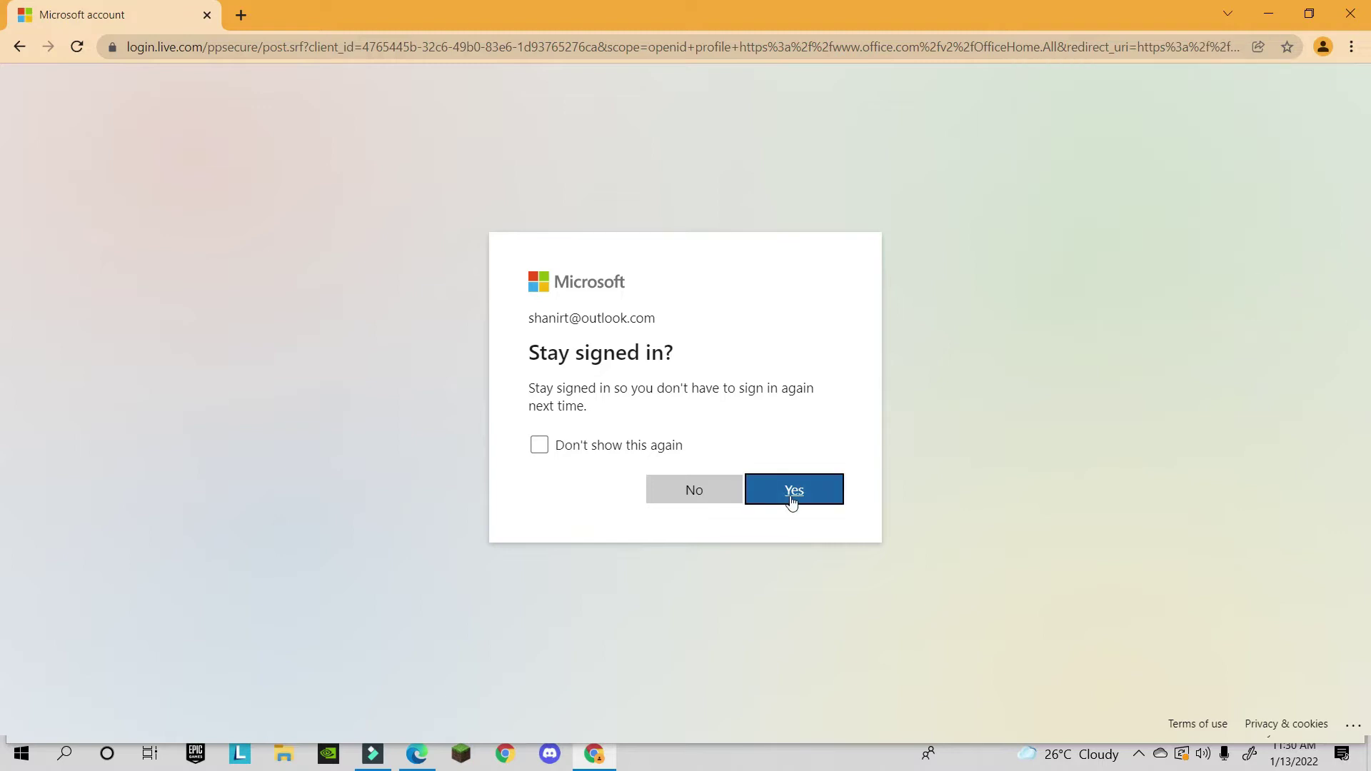
click(700, 488)
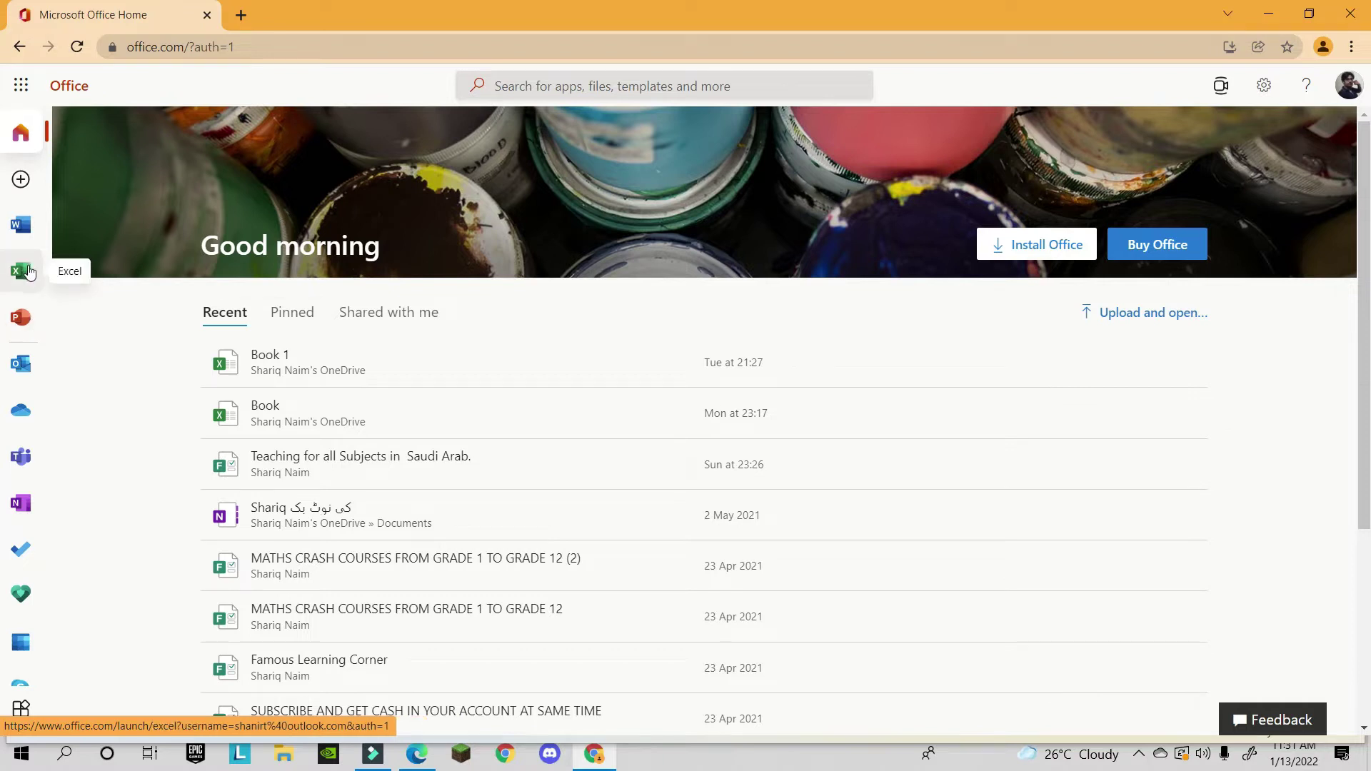
- Create a new blank Excel workbook and browse the ribbon tabs, ending on Data
click(21, 280)
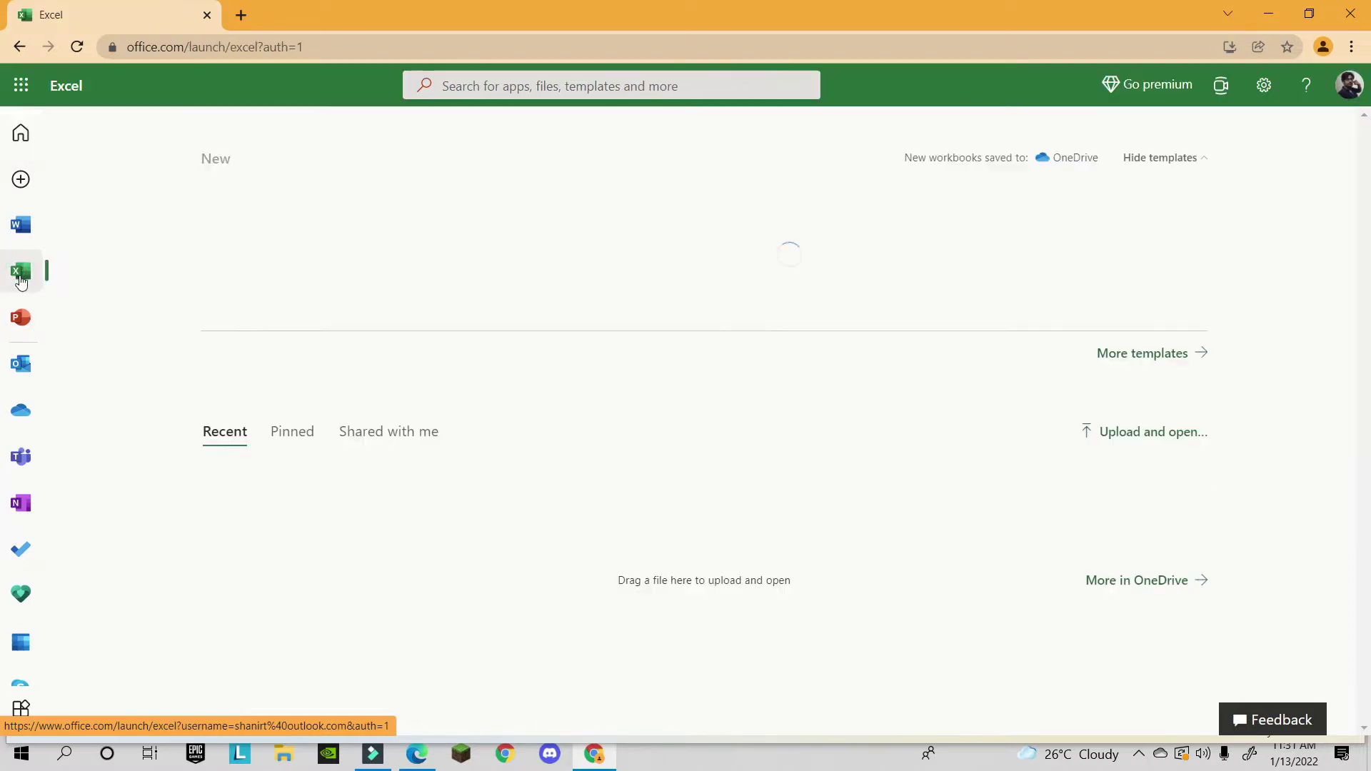
click(274, 260)
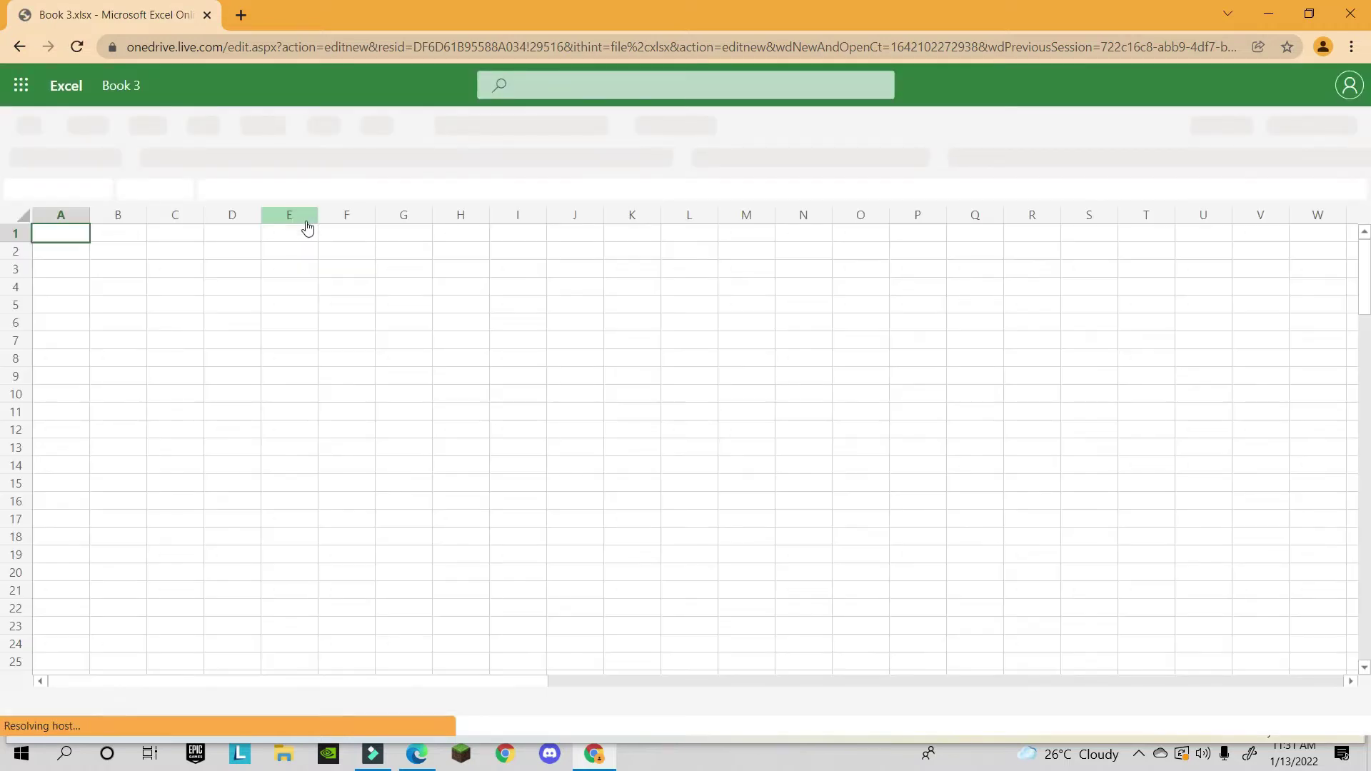
click(149, 121)
click(205, 124)
click(300, 123)
click(365, 123)
click(443, 123)
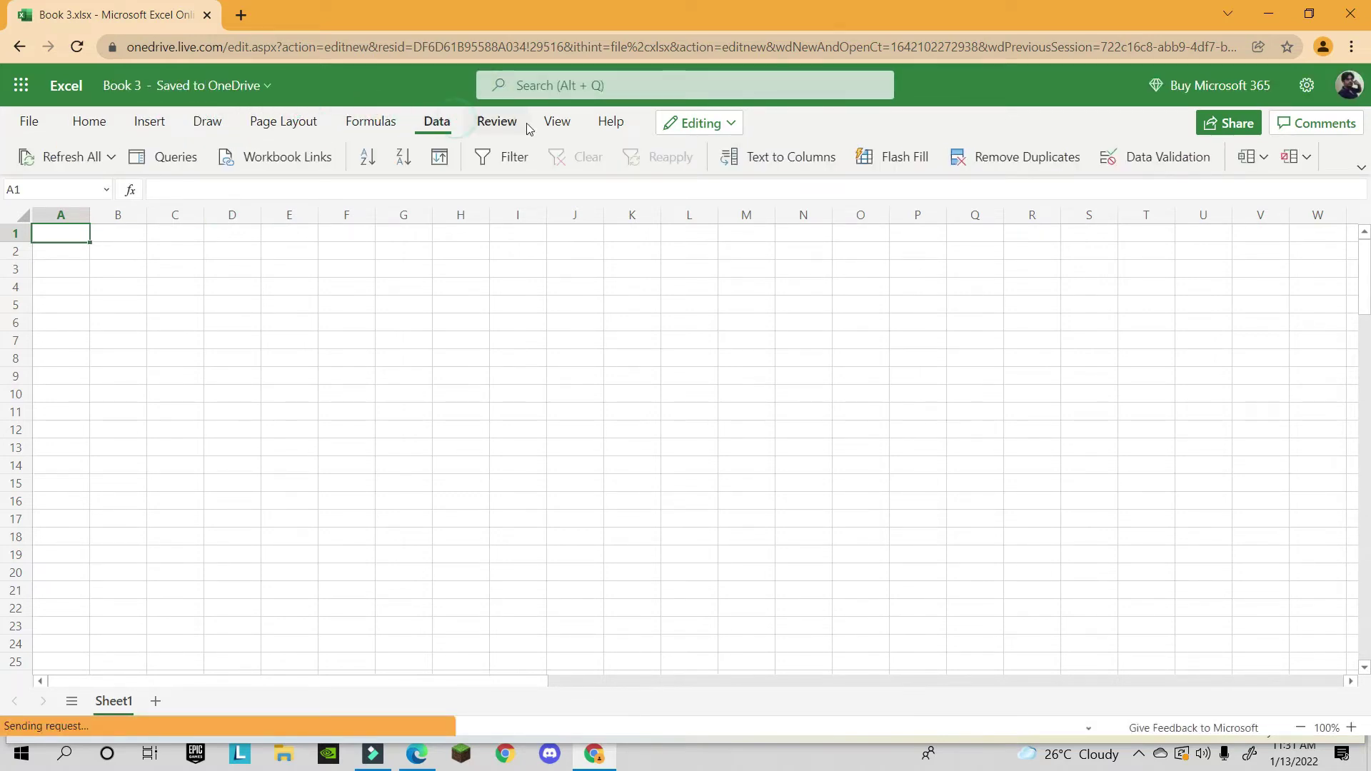
click(497, 123)
click(436, 126)
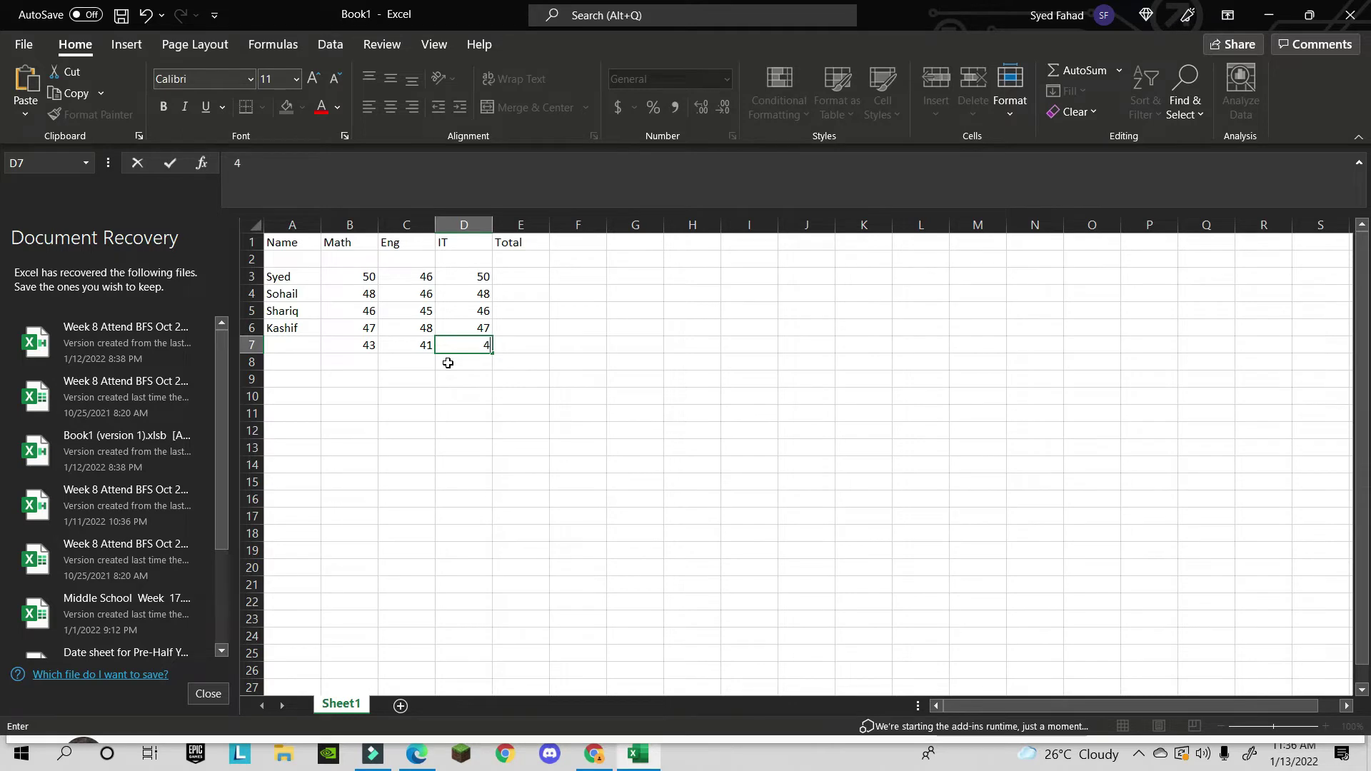
click(448, 363)
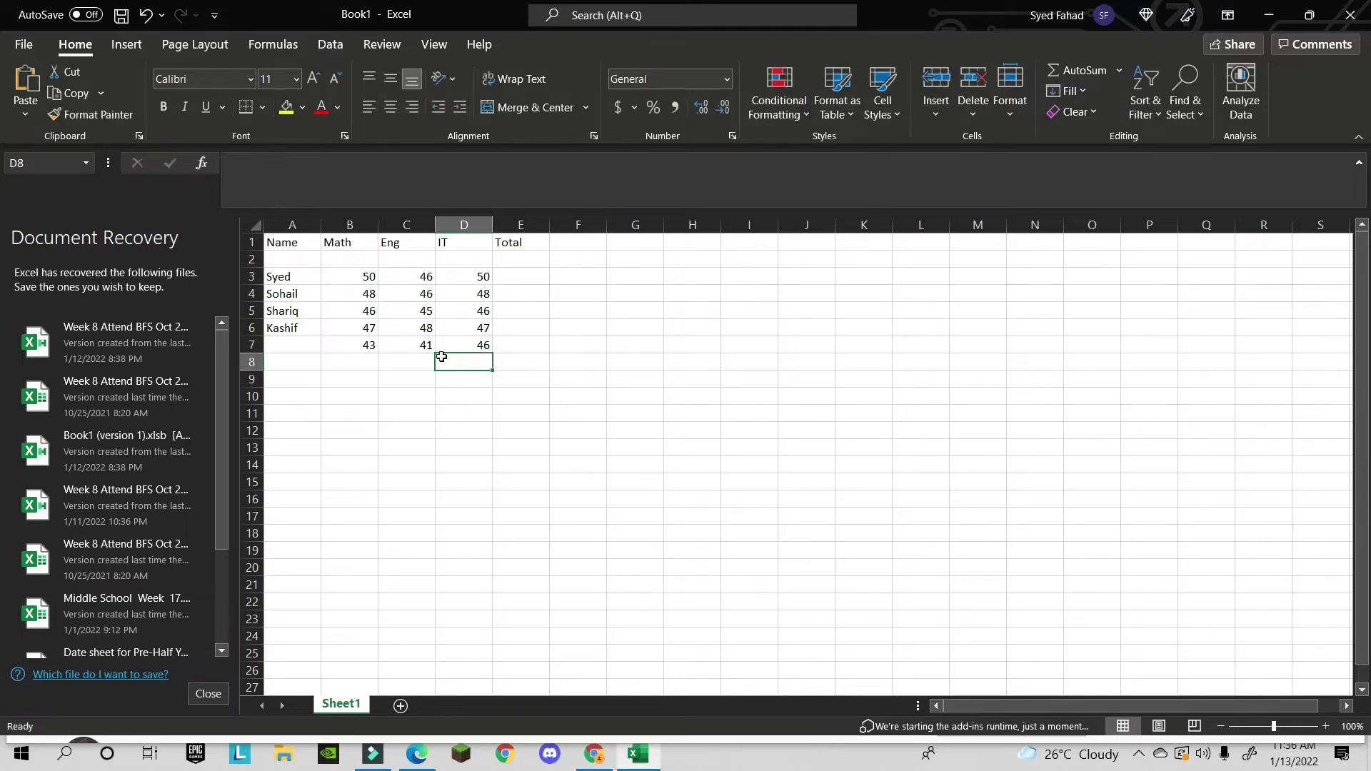
click(432, 316)
key(BackSpace)
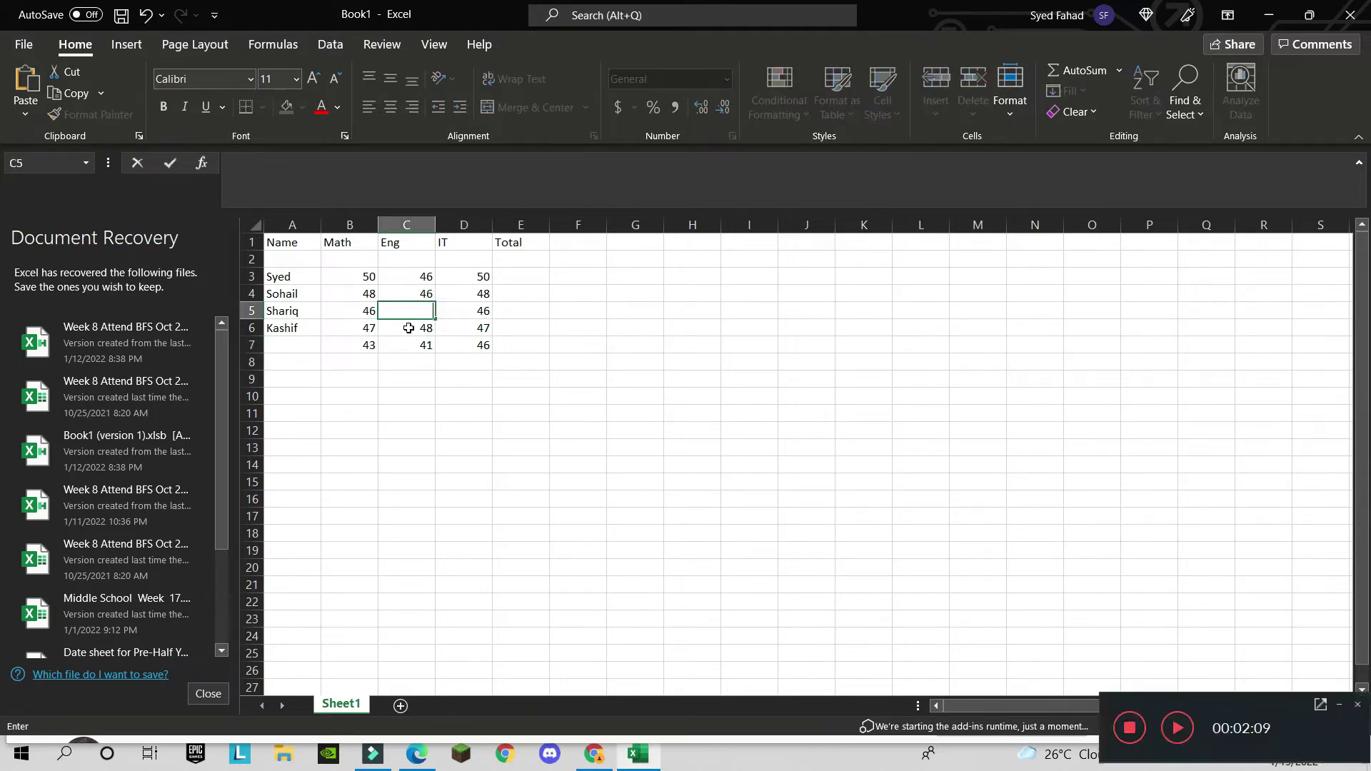
key(Escape)
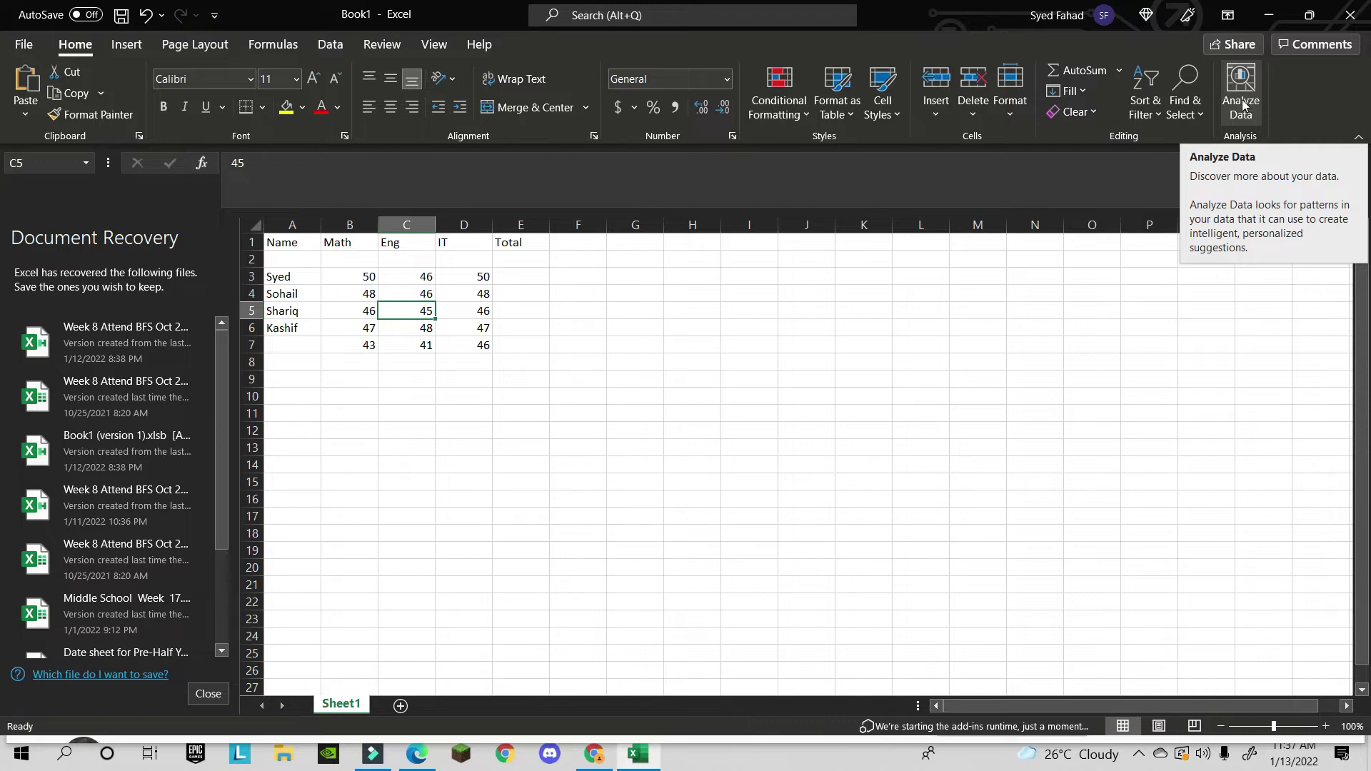
- Run Analyze Data on the marks table, browse its insights, then close the pane
click(1233, 100)
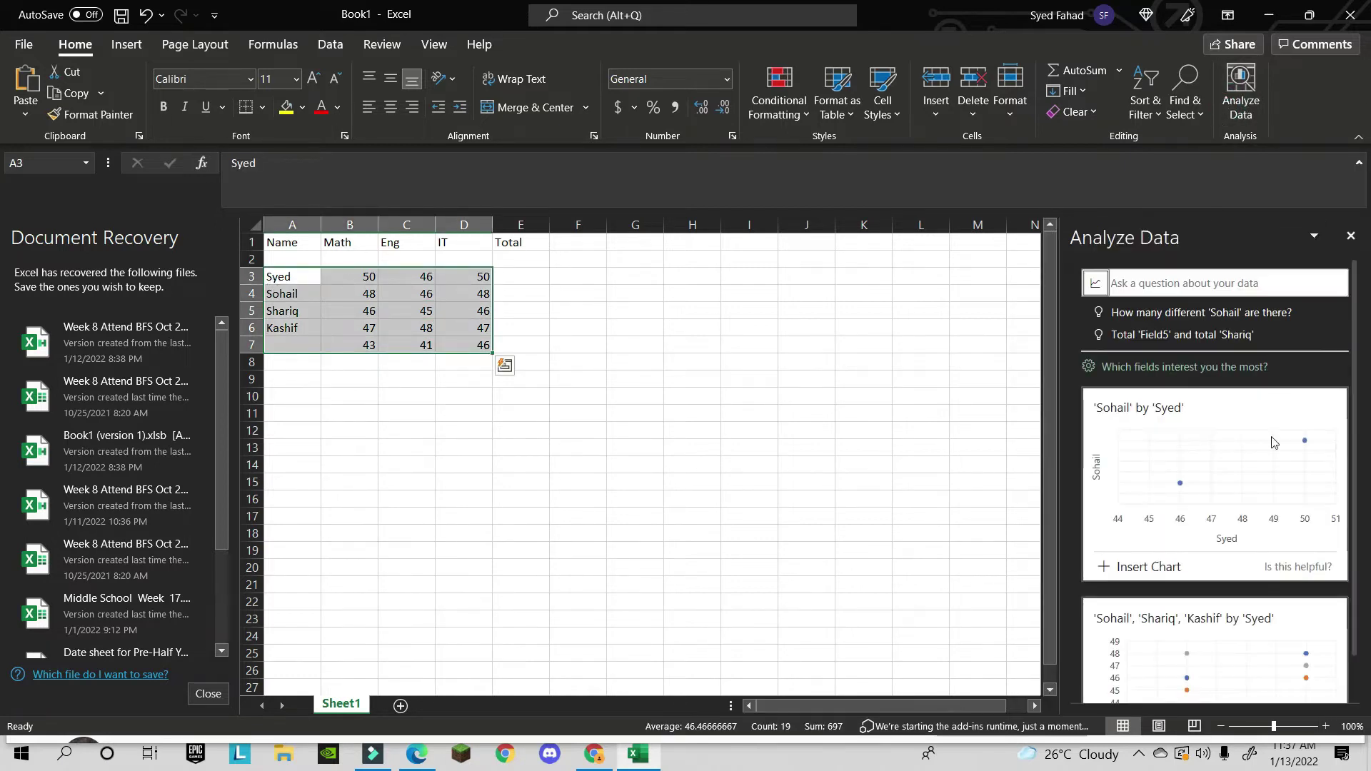
scroll(1263, 485, down, 3)
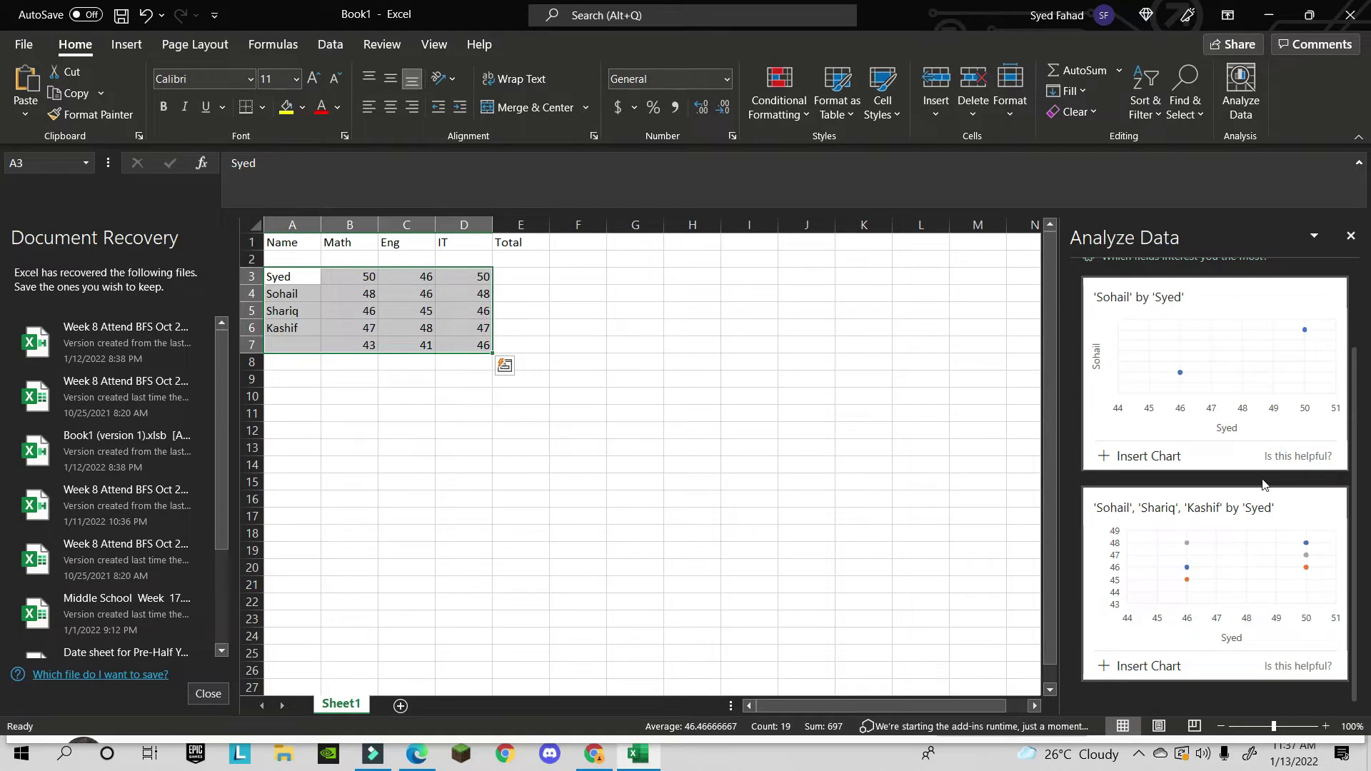
scroll(1262, 484, up, 3)
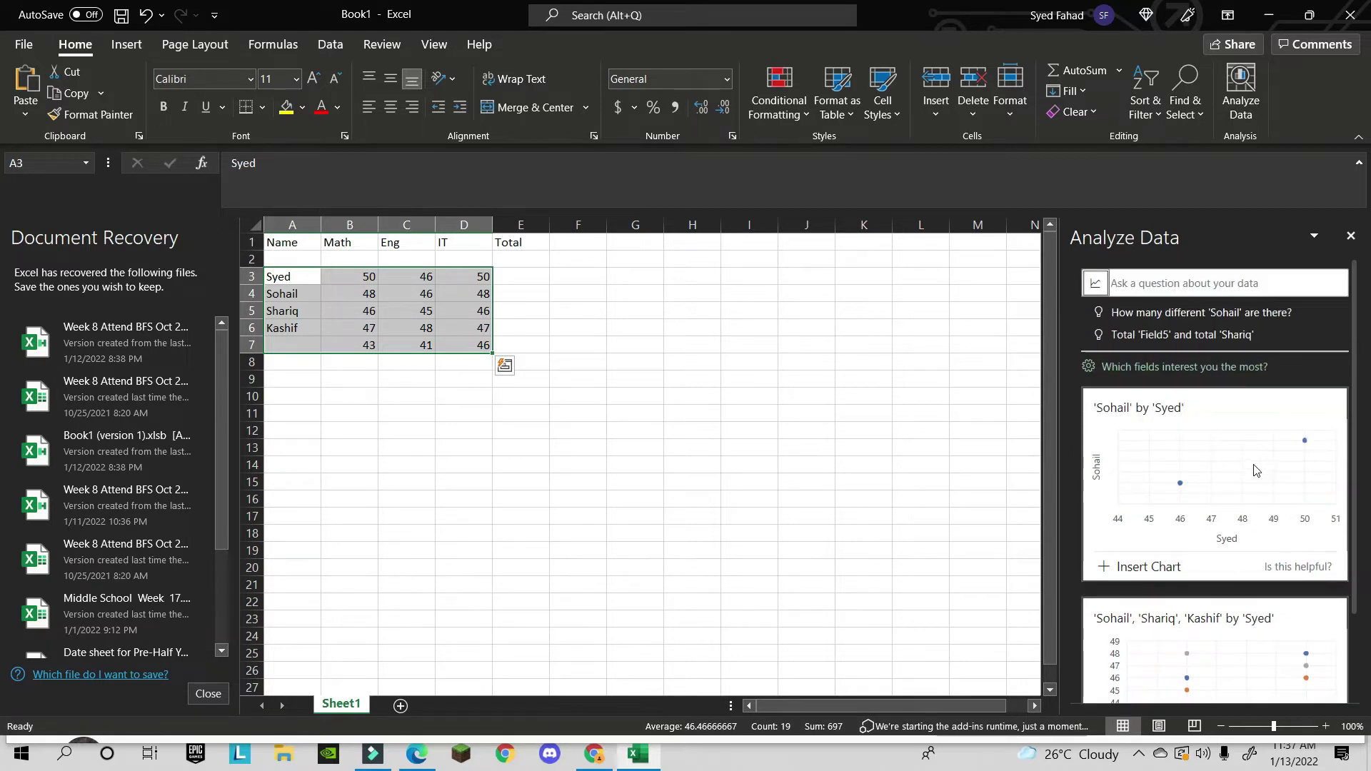
click(480, 311)
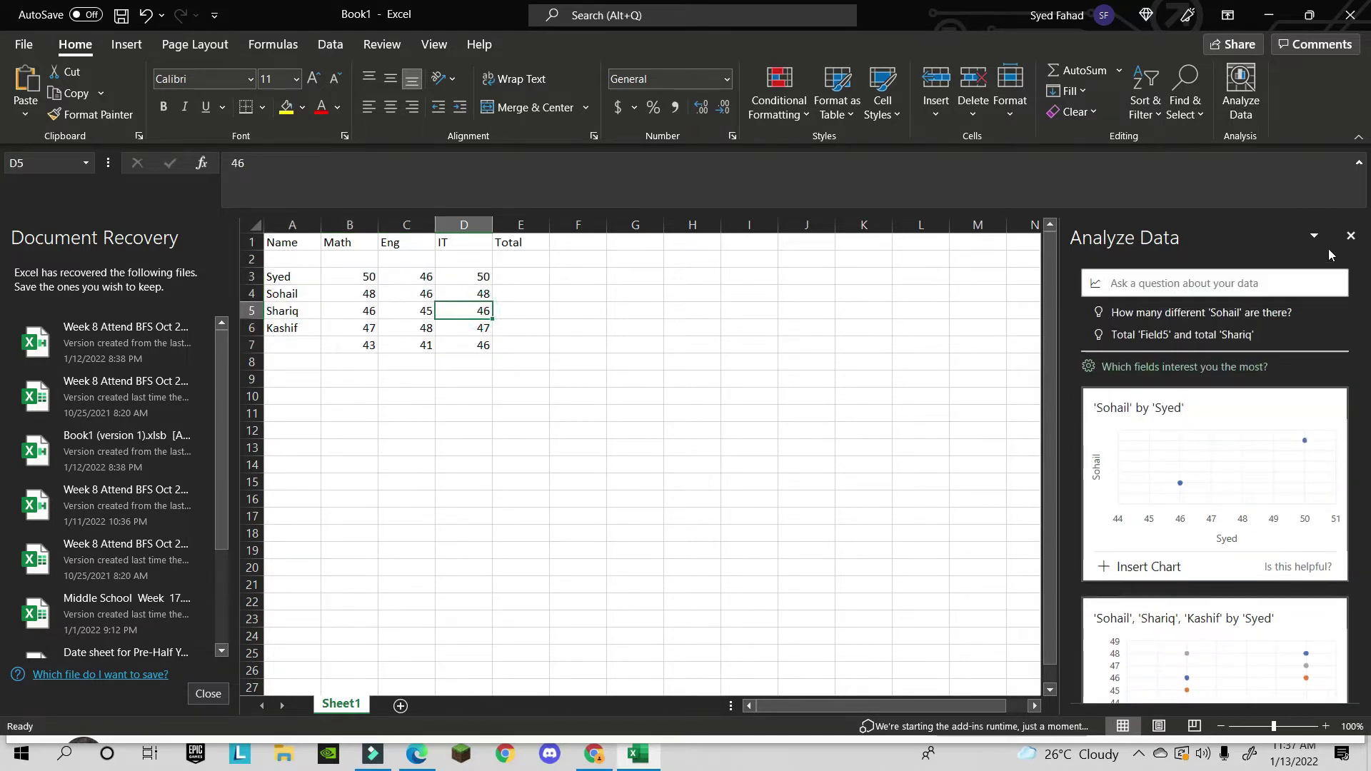
click(1352, 236)
click(395, 293)
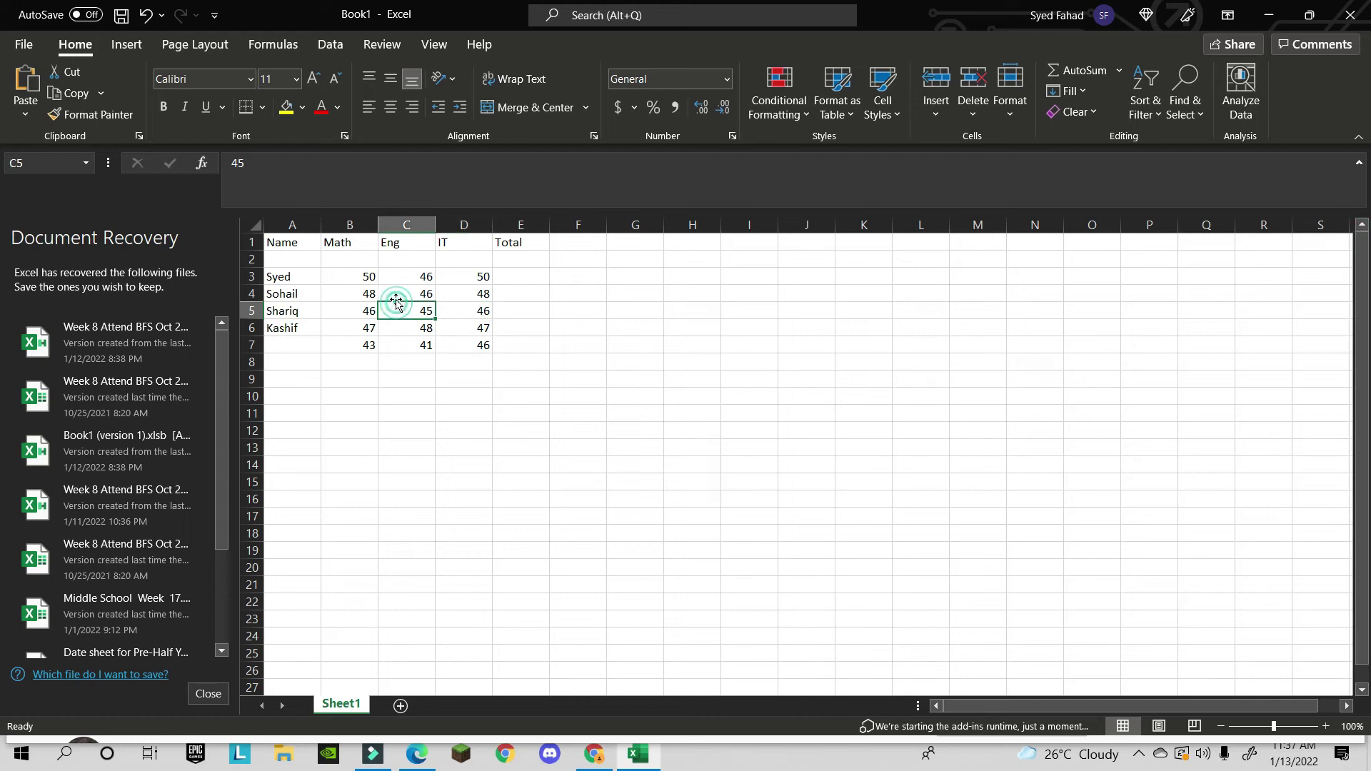
- Reopen Analyze Data, scroll through the suggested insights, and start asking a question
click(1241, 92)
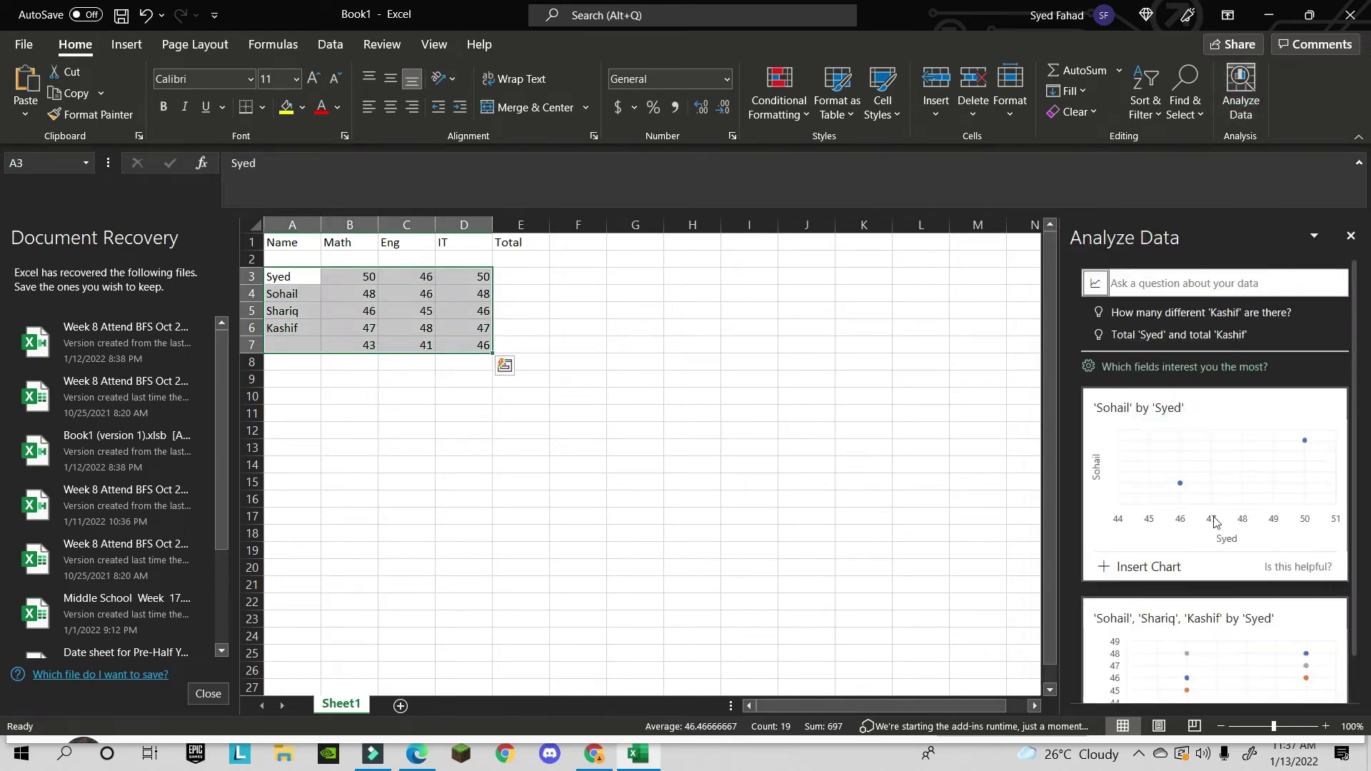
scroll(1218, 525, down, 2)
scroll(1220, 567, up, 2)
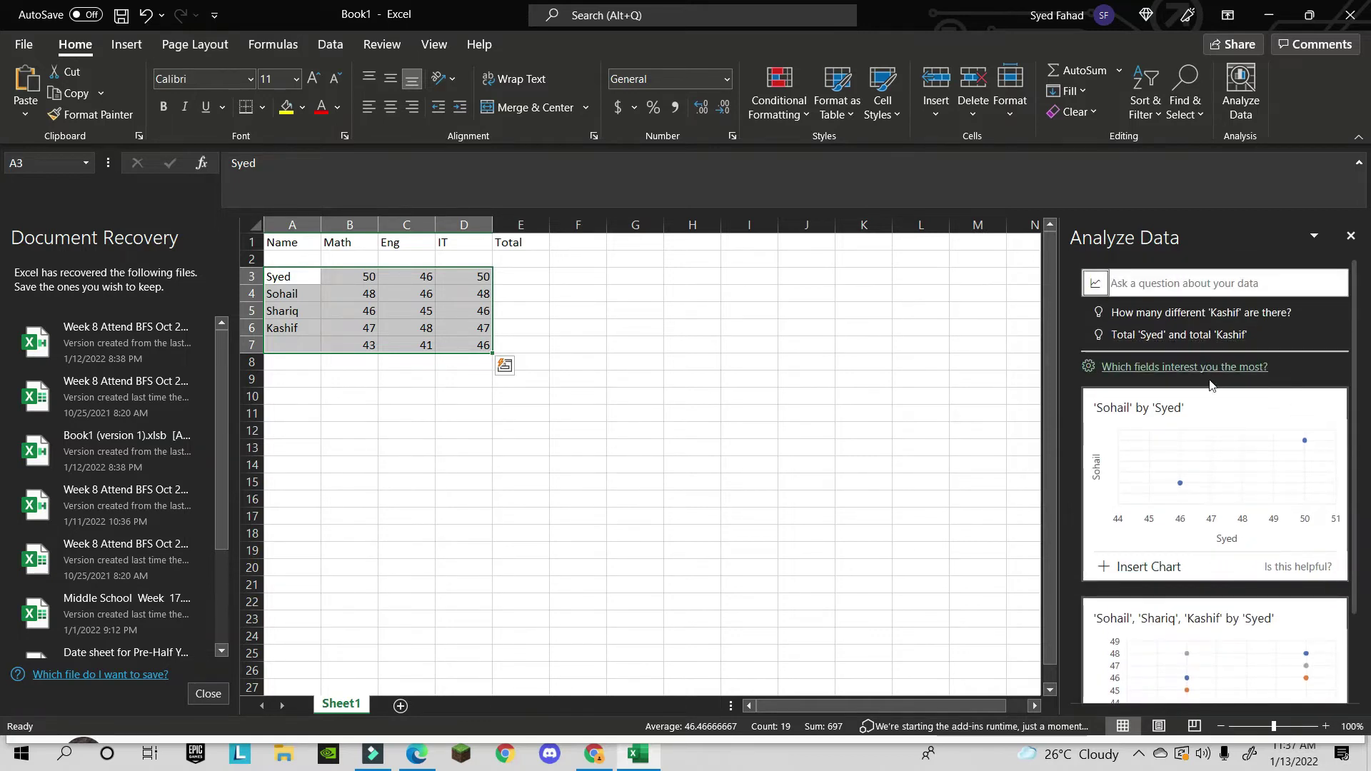
scroll(1247, 547, down, 2)
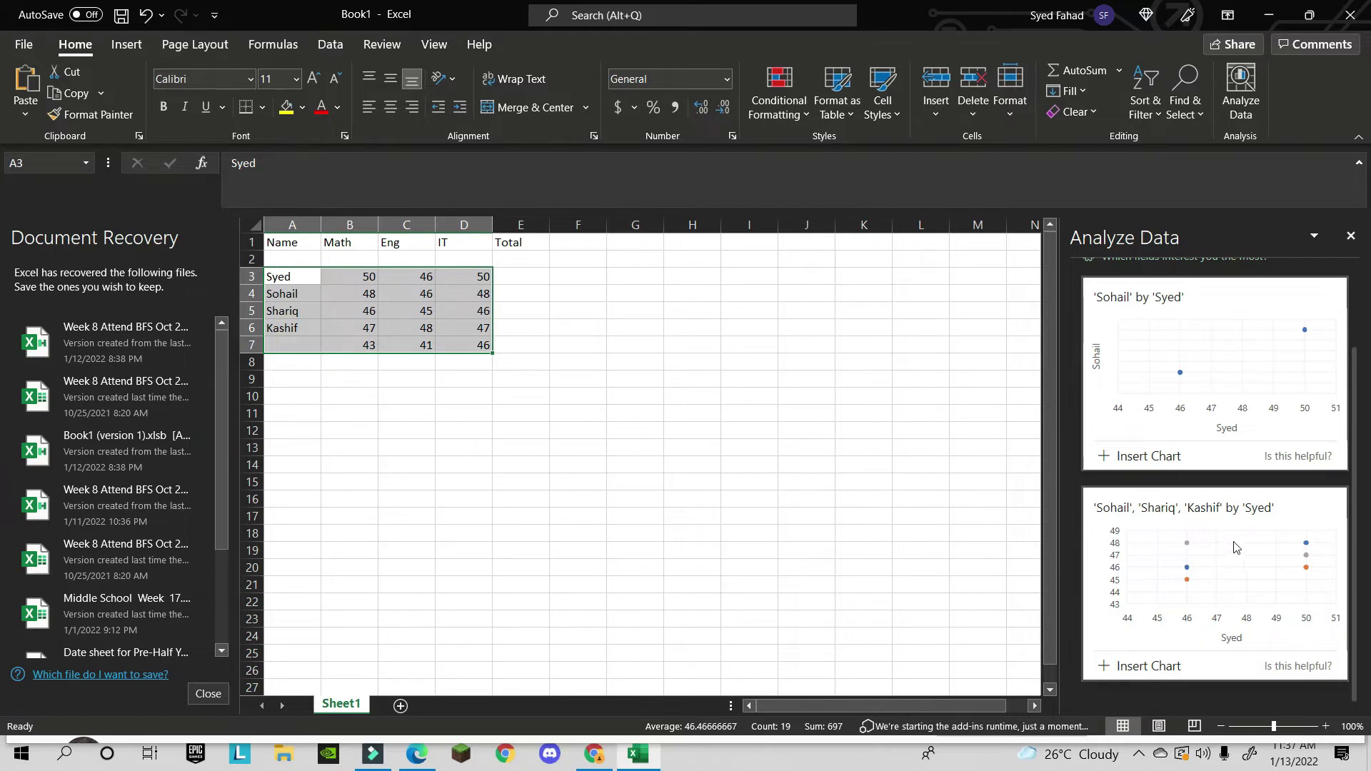
scroll(1237, 547, up, 3)
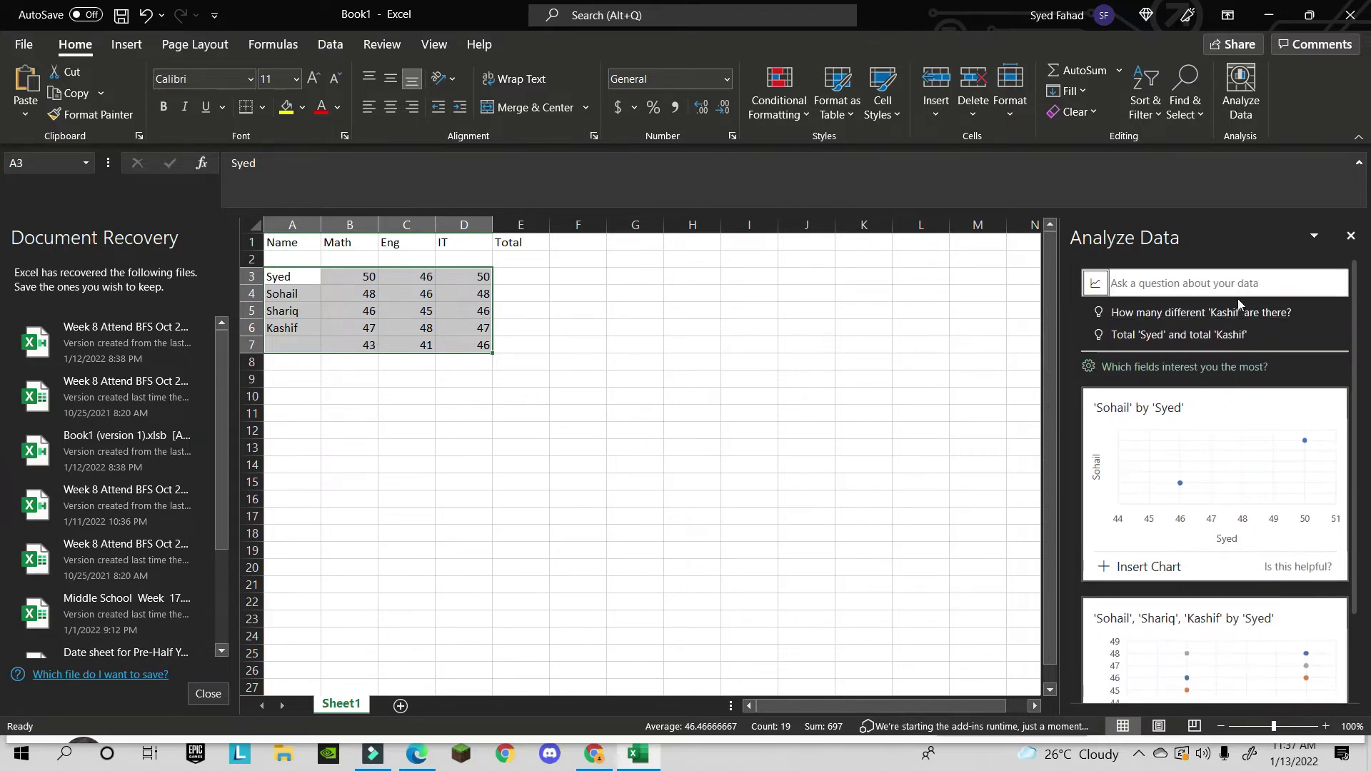
click(1215, 286)
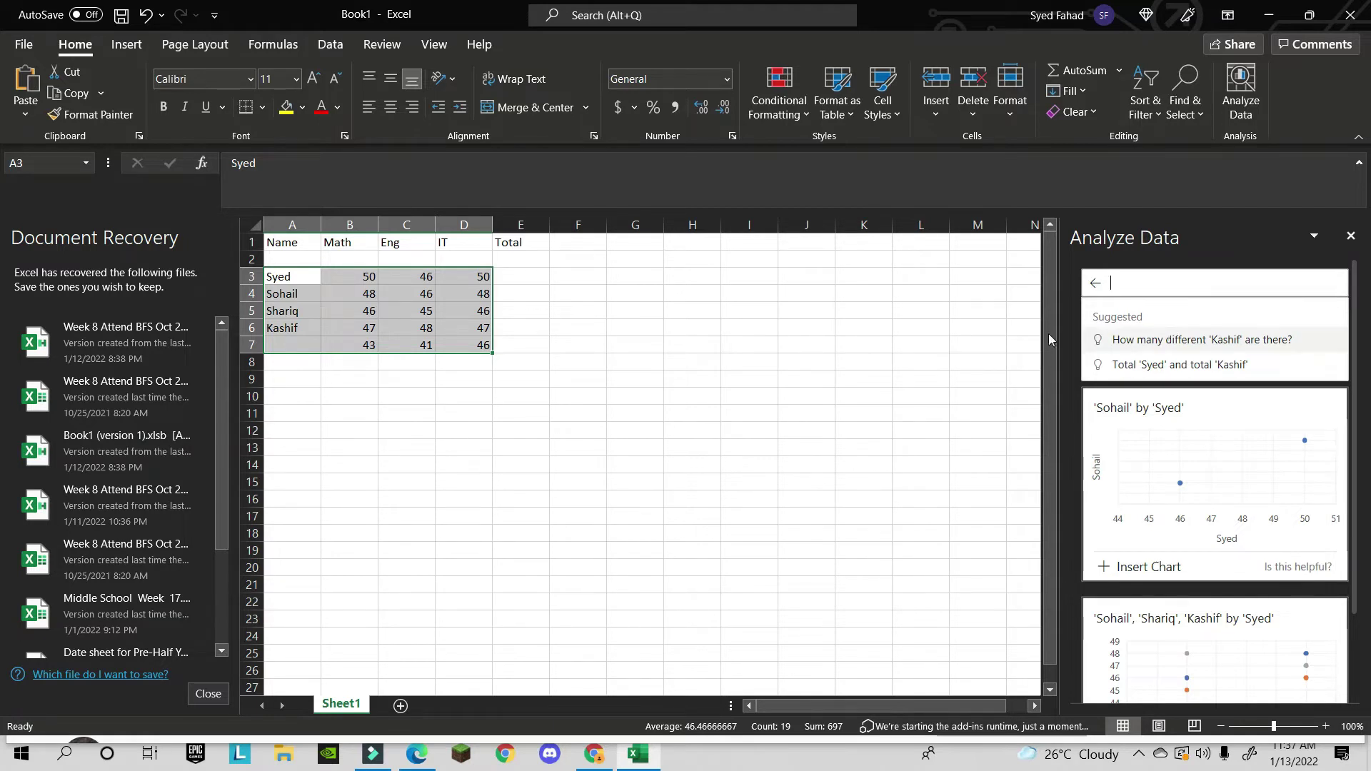
click(403, 305)
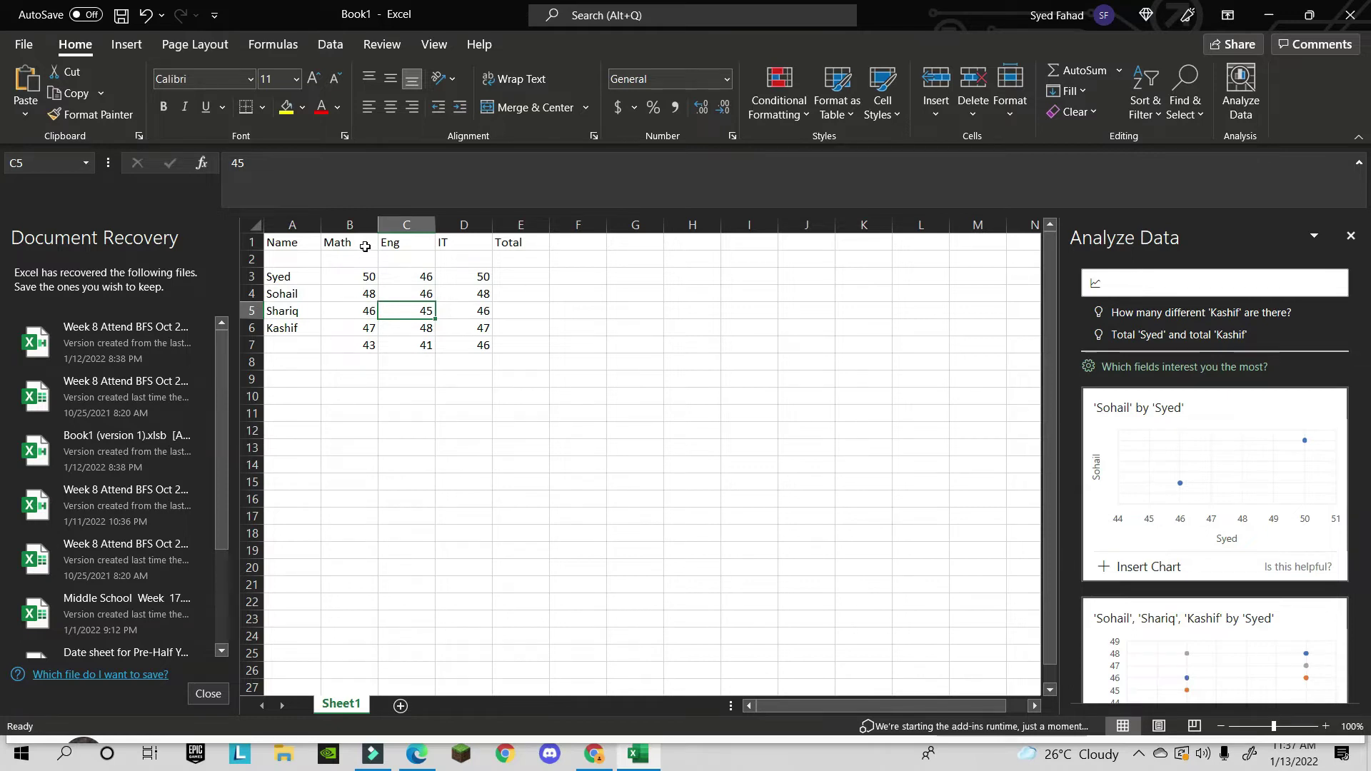
- Type a question in the Analyze Data pane while selecting the Name, Syed and Math cells
click(1192, 292)
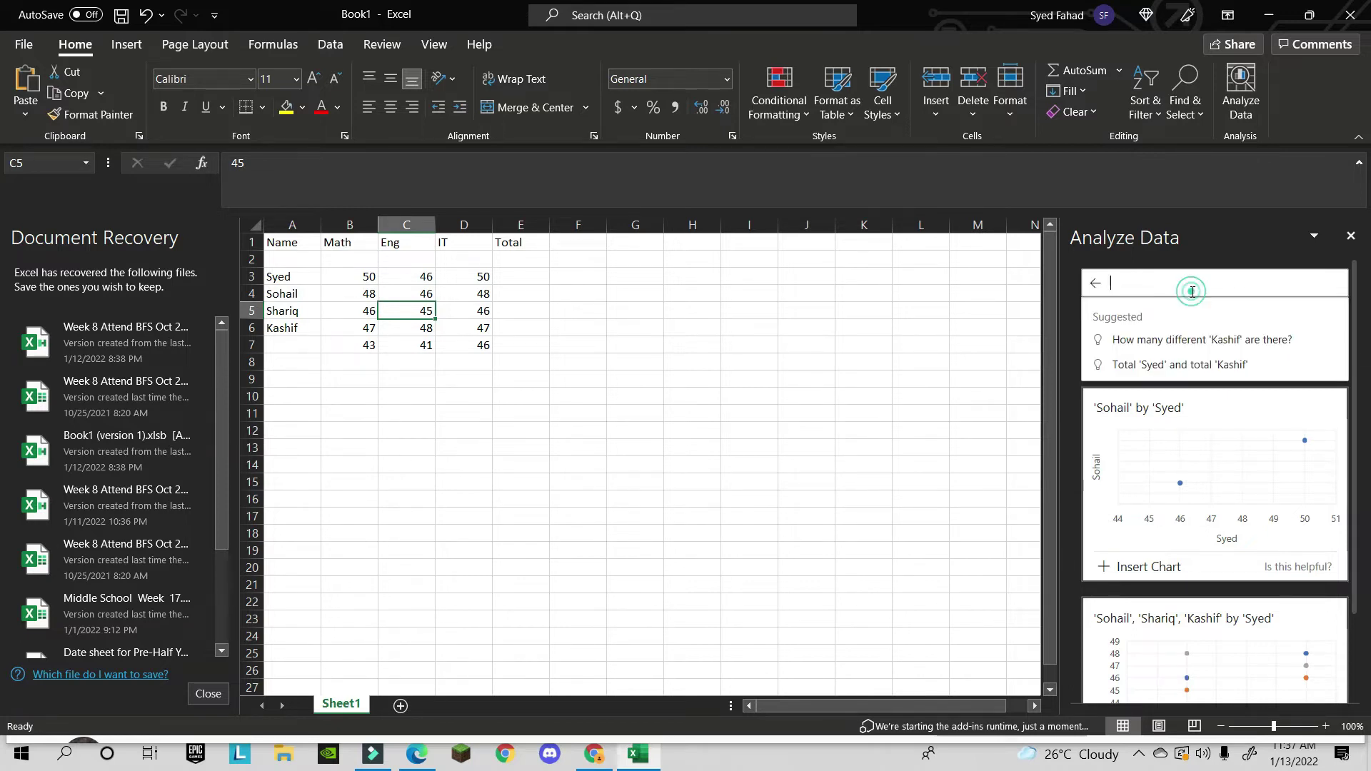
click(289, 245)
click(315, 279)
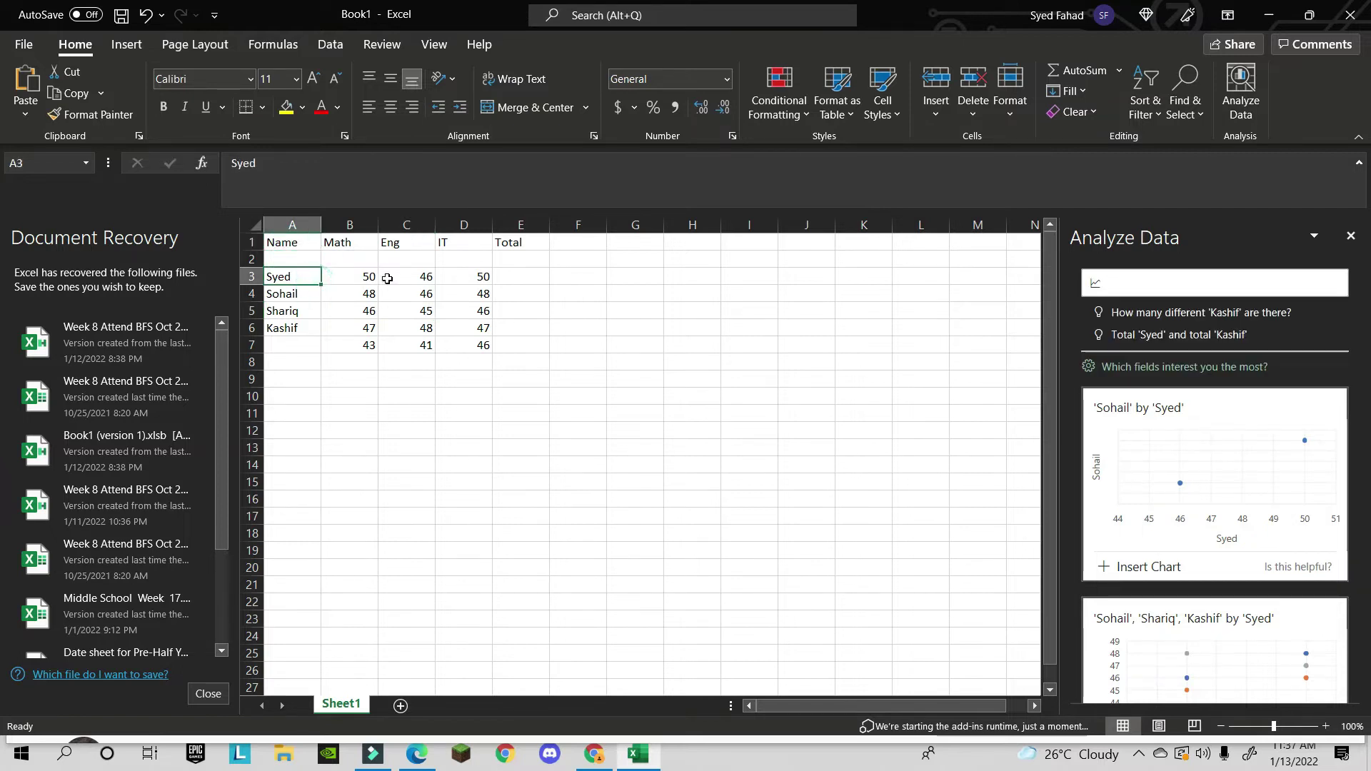
click(382, 277)
click(1161, 284)
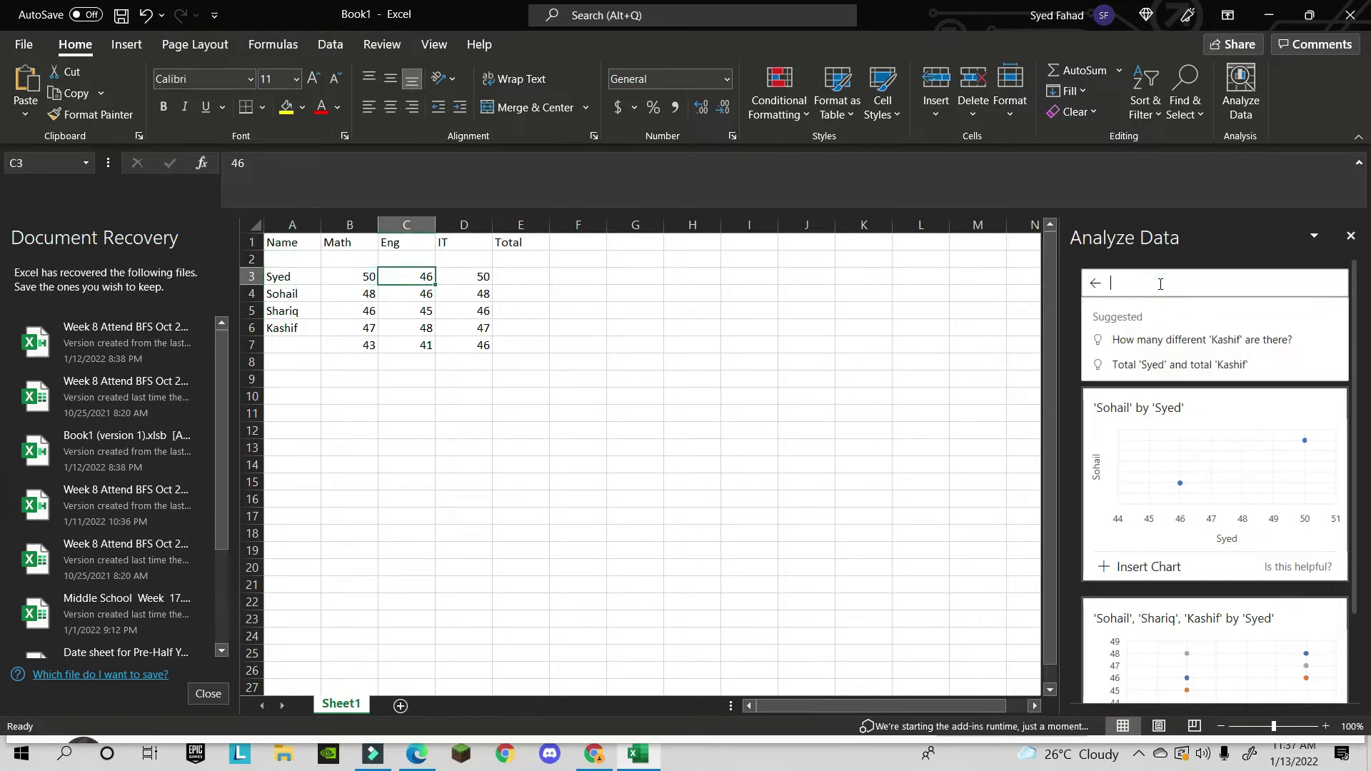
text(who)
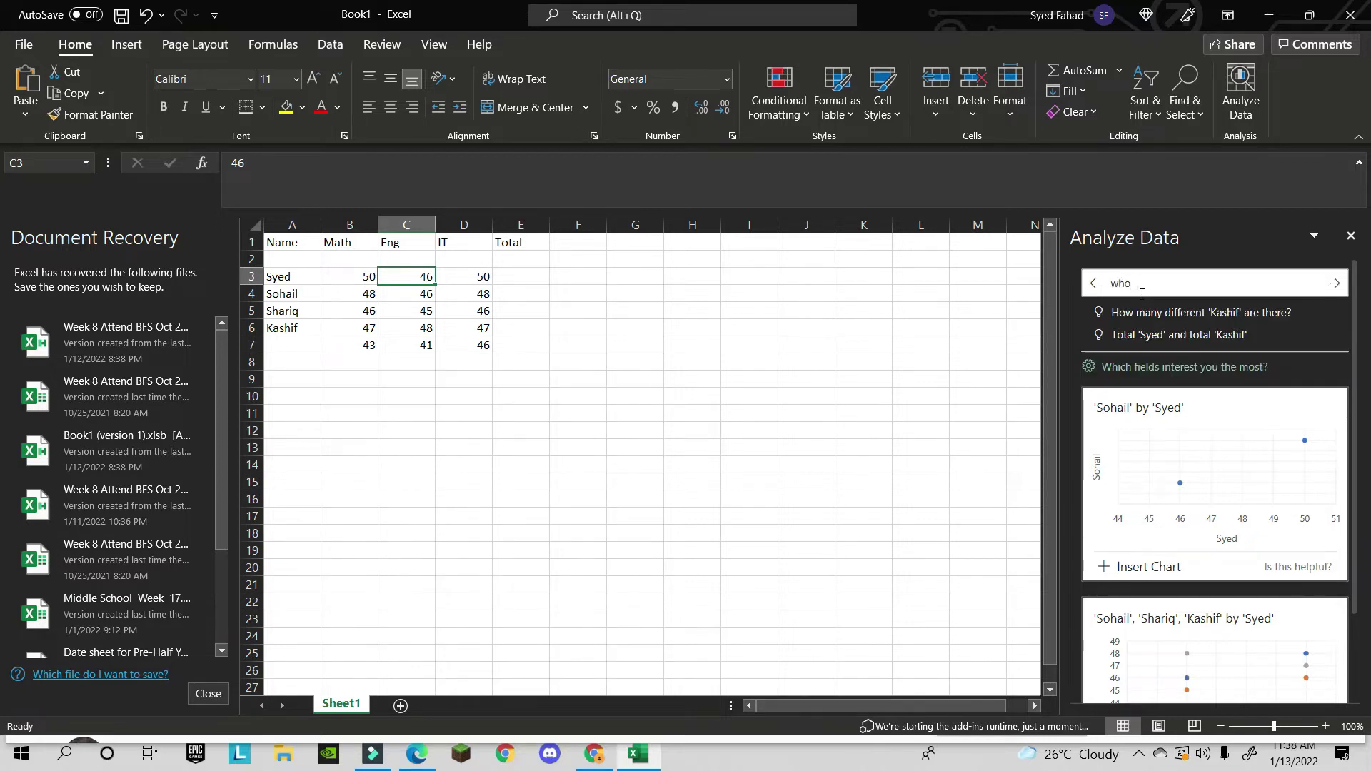
click(345, 241)
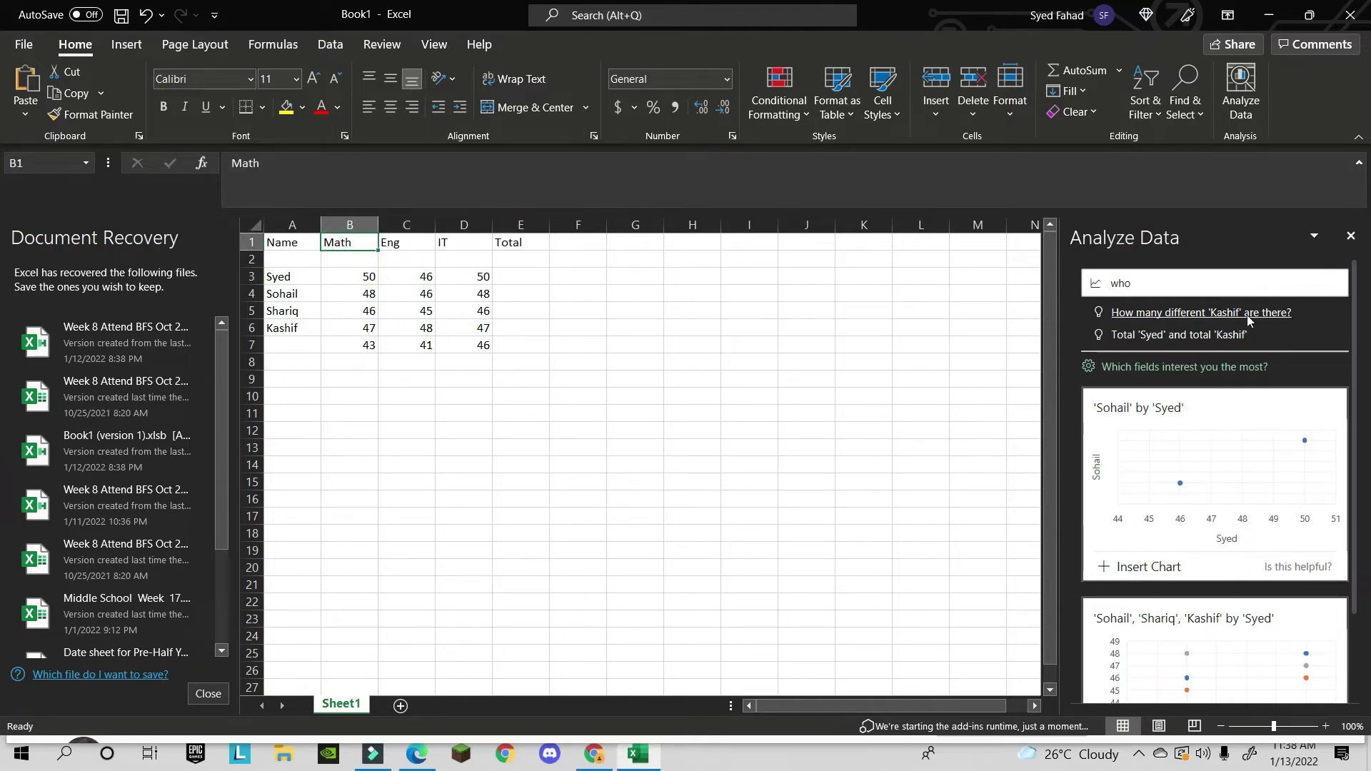
click(1164, 283)
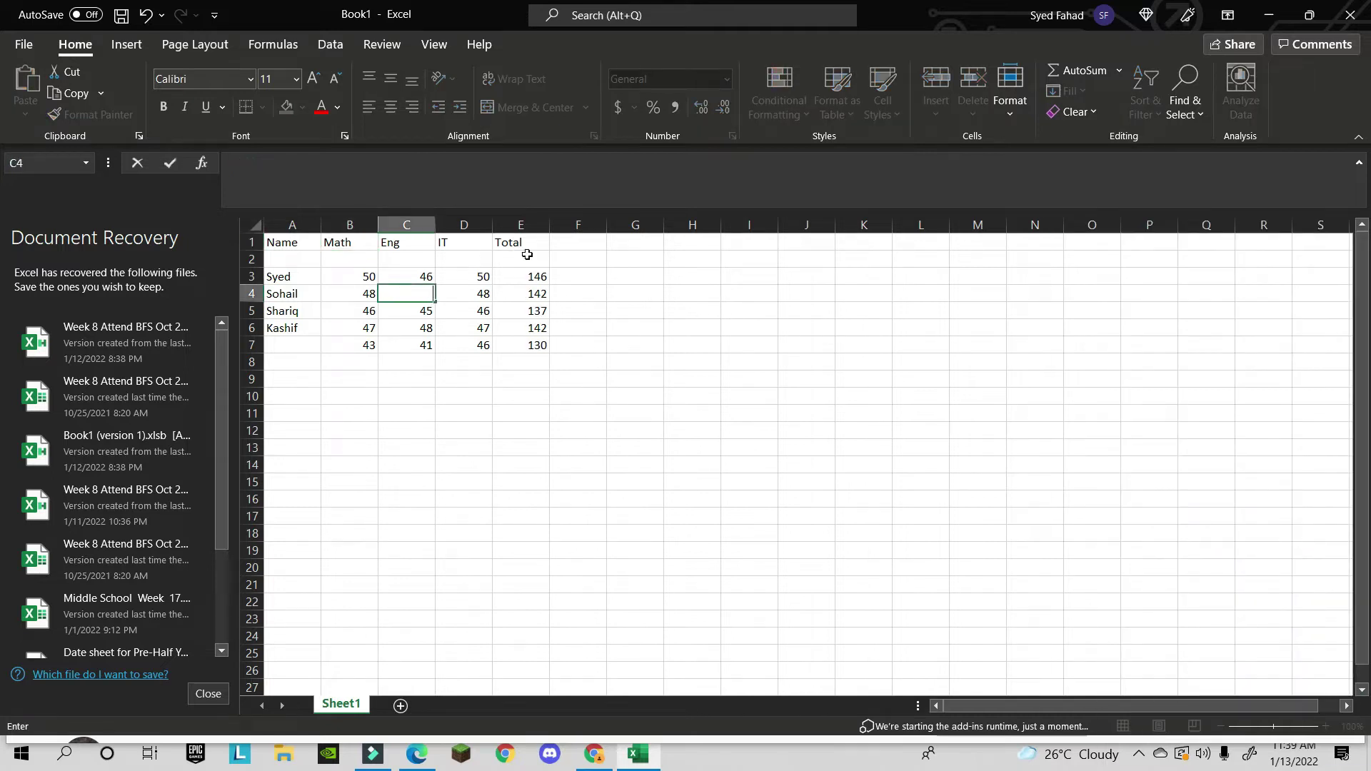
- Rerun Analyze Data from D4, scroll its correlation cards, and select the Math and Eng marks in B5:C6
key(Escape)
click(461, 299)
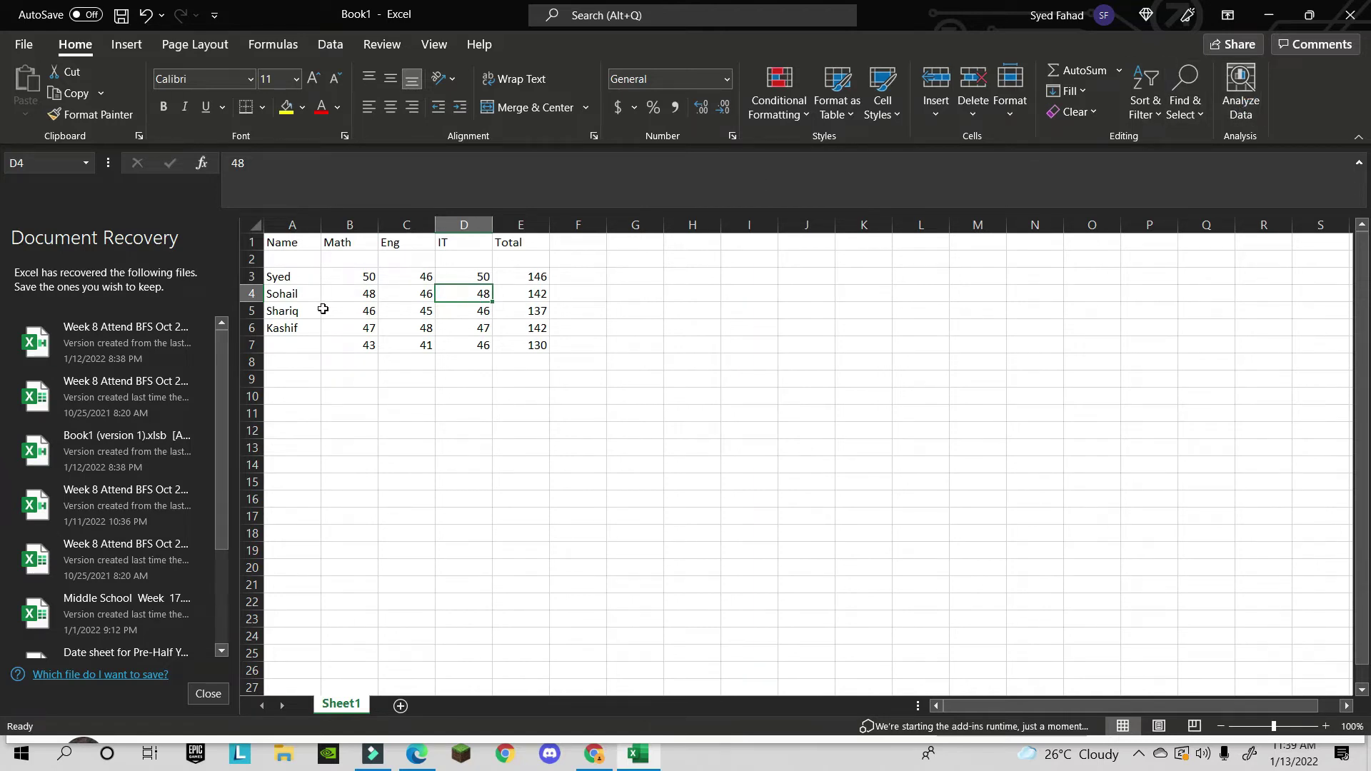
click(1233, 96)
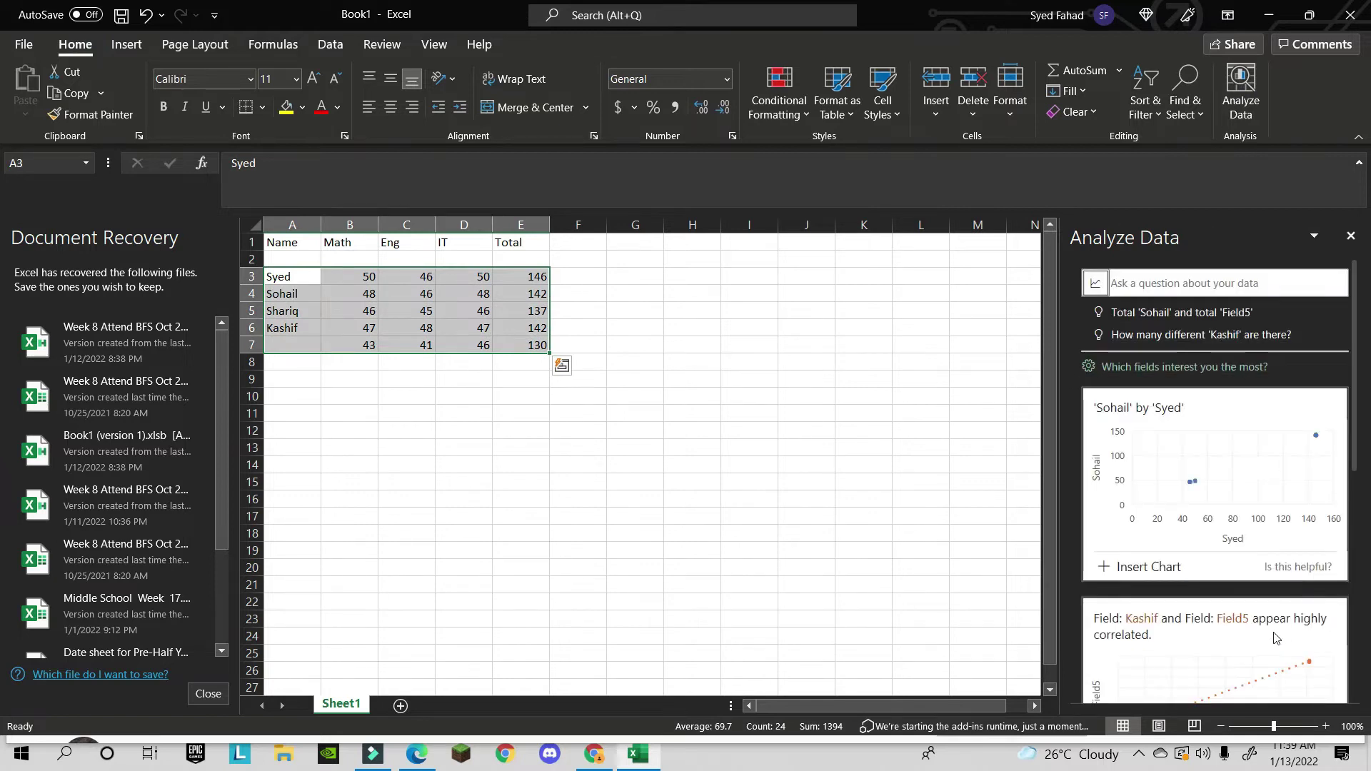
scroll(1276, 636, down, 8)
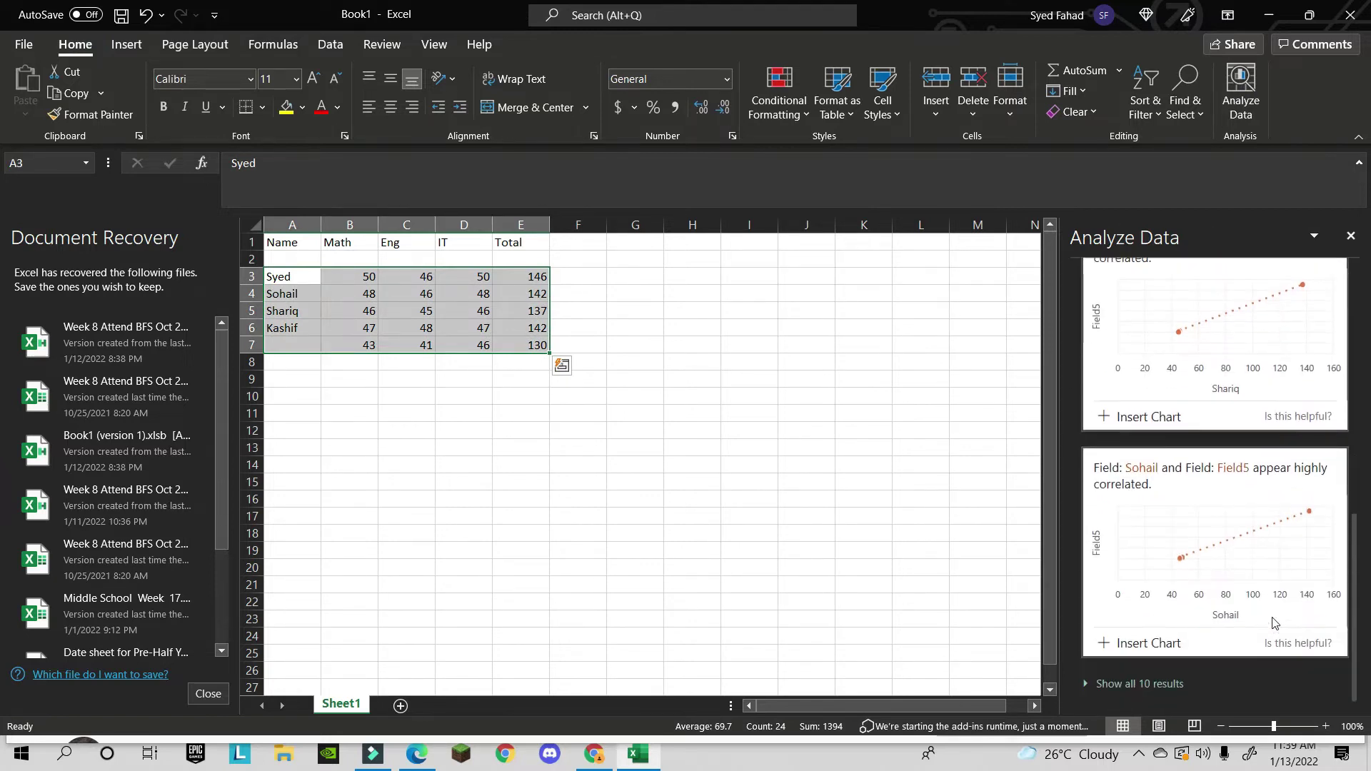
scroll(1276, 623, up, 8)
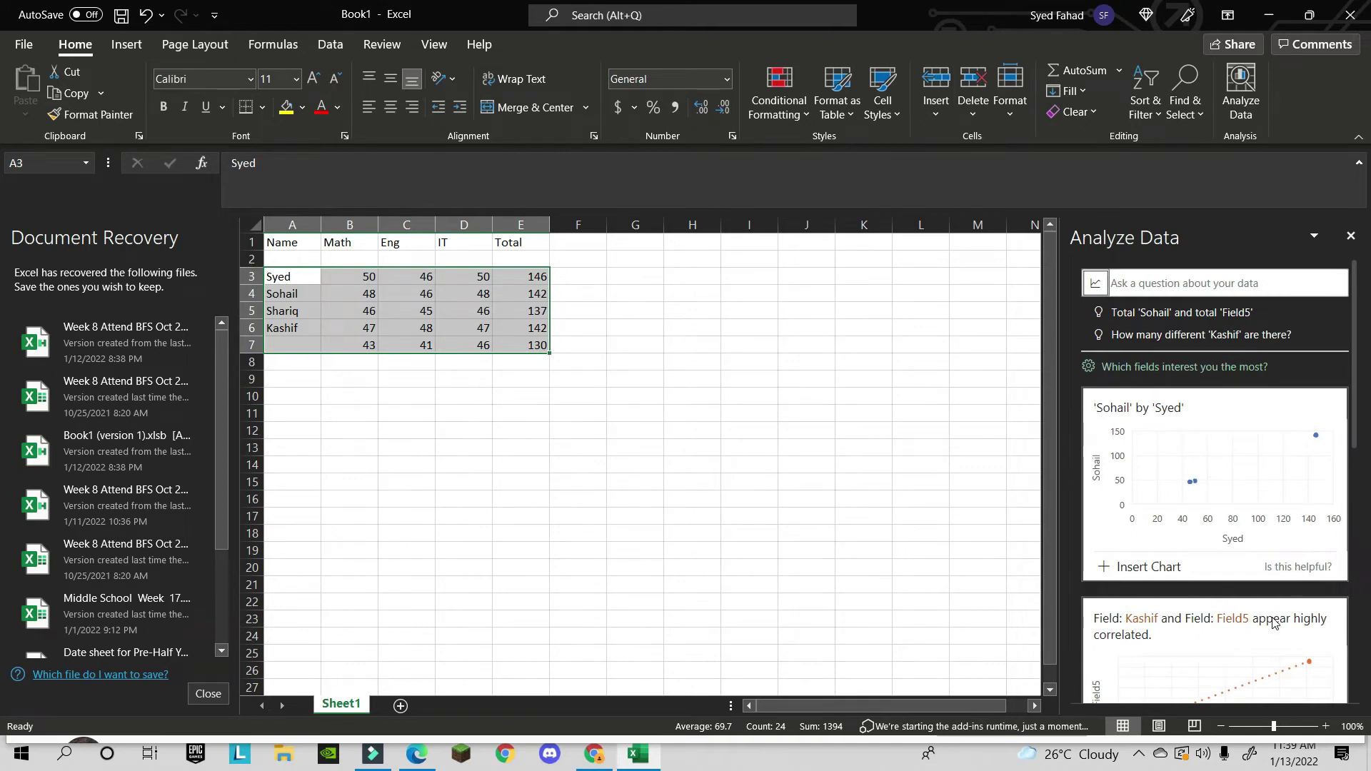
click(1246, 286)
drag(368, 311, 426, 320)
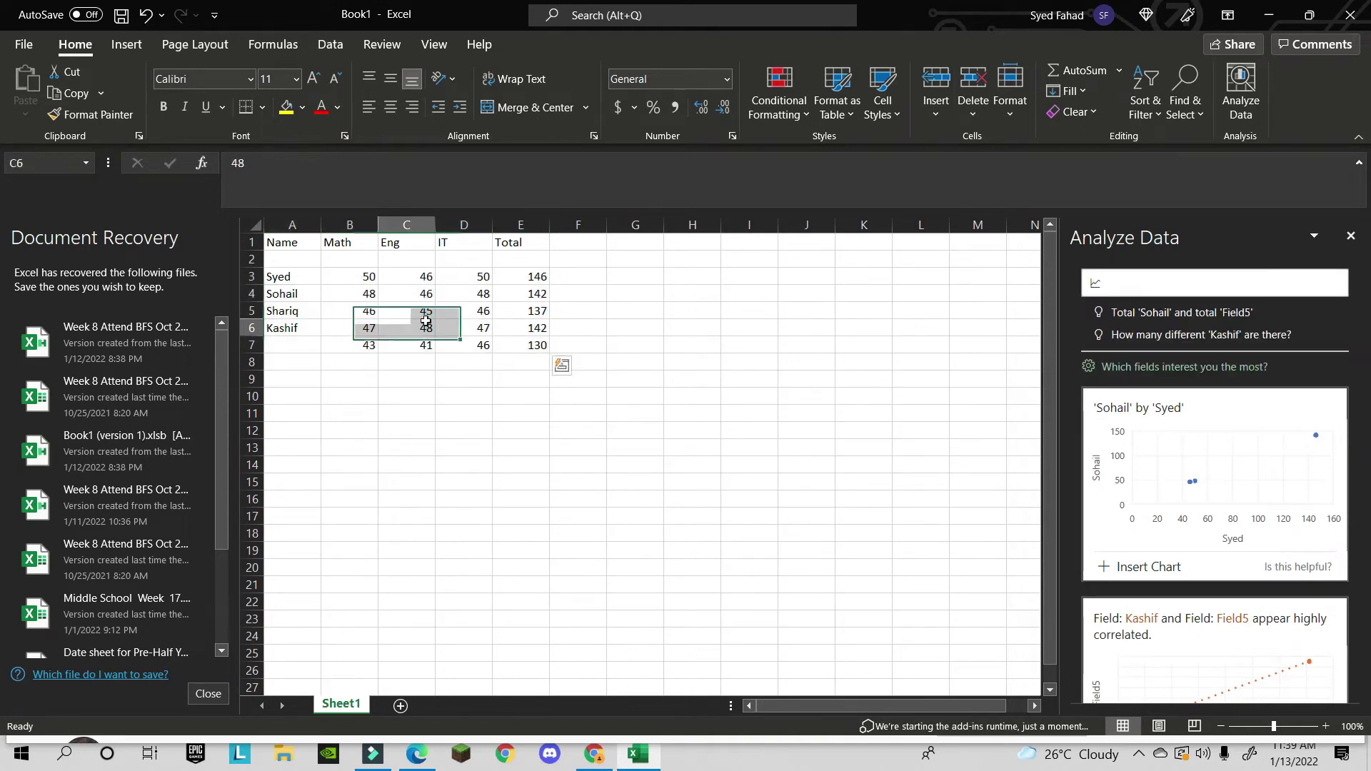
click(426, 322)
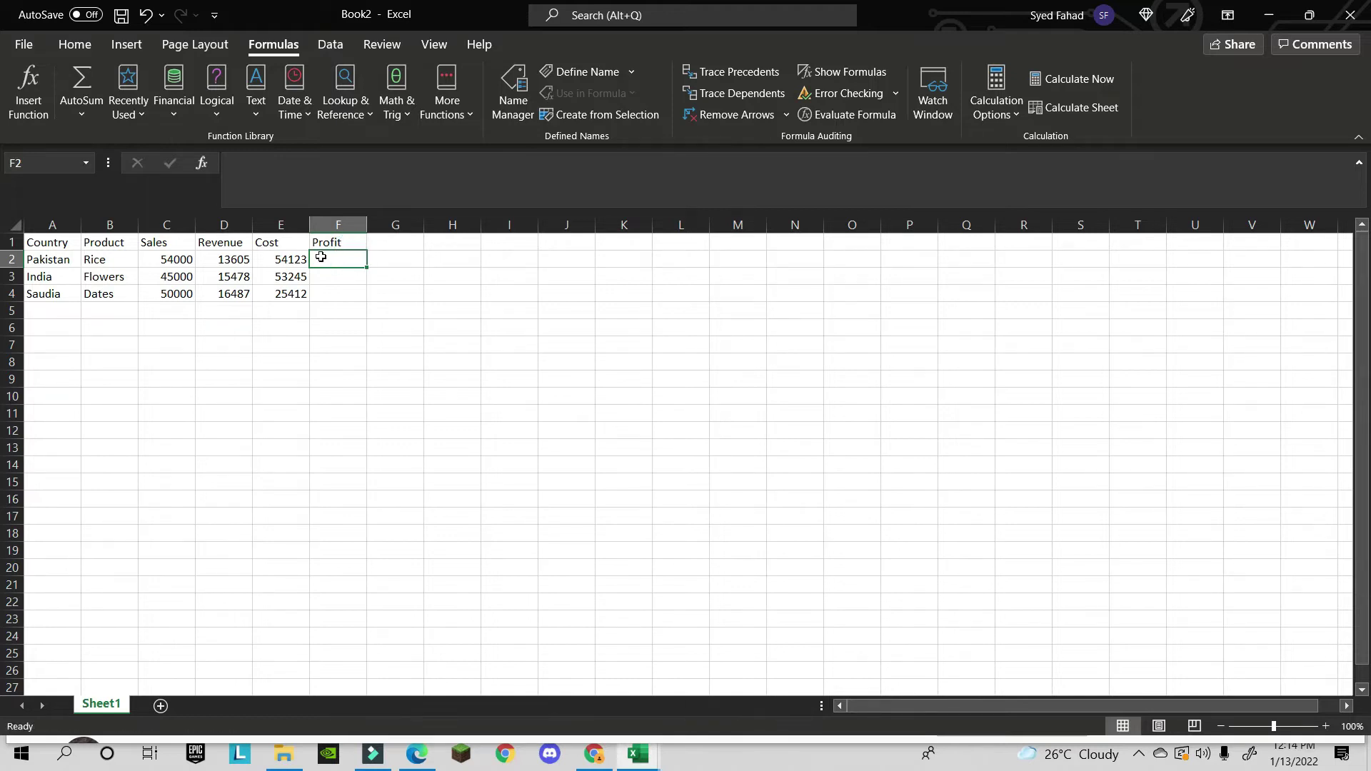
text(=)
click(282, 259)
text(-)
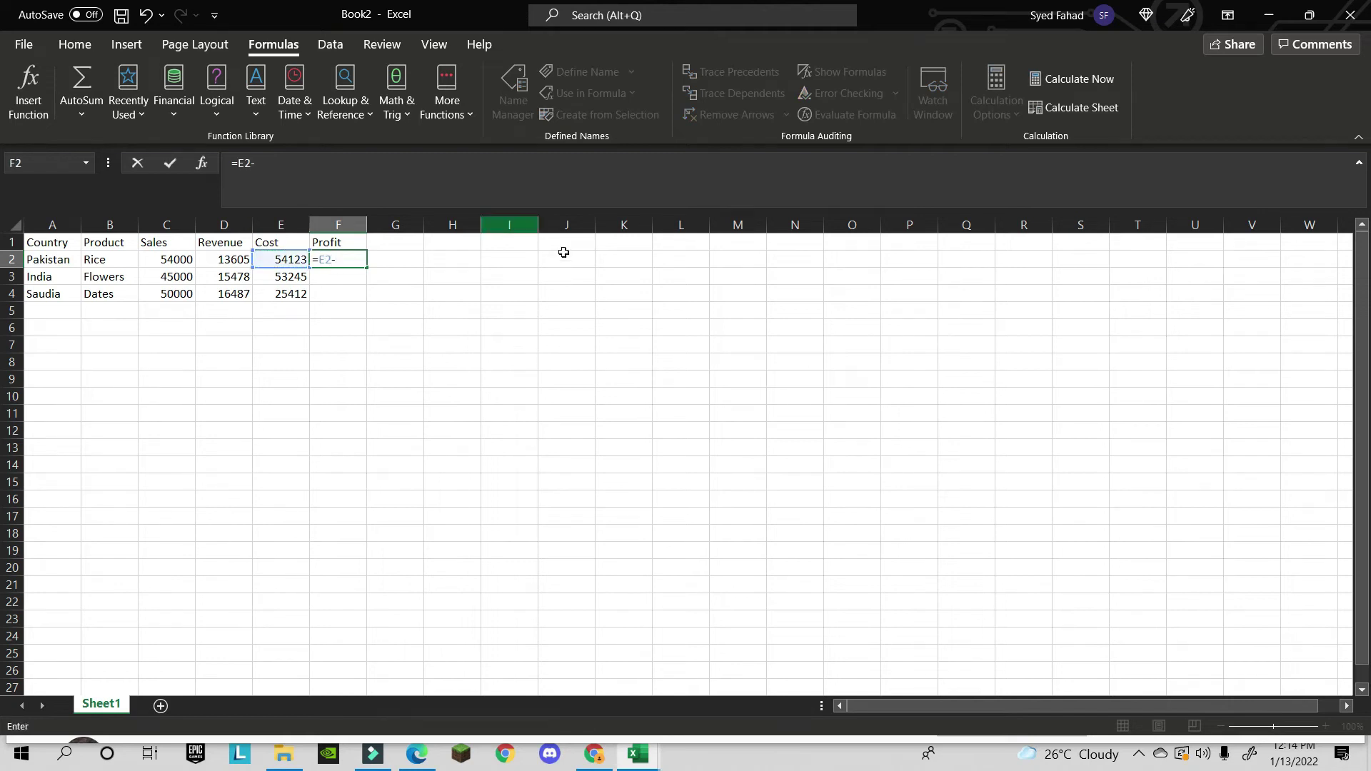
click(226, 259)
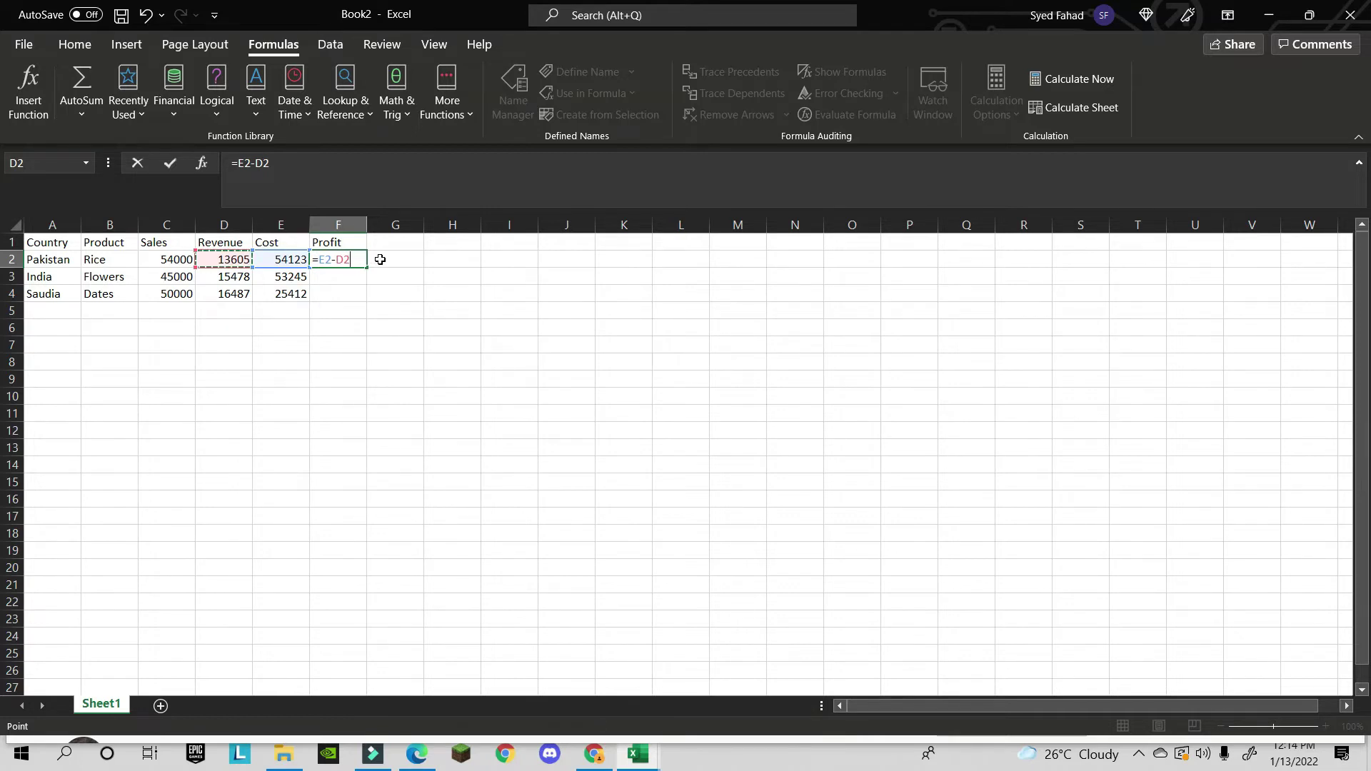
key(Return)
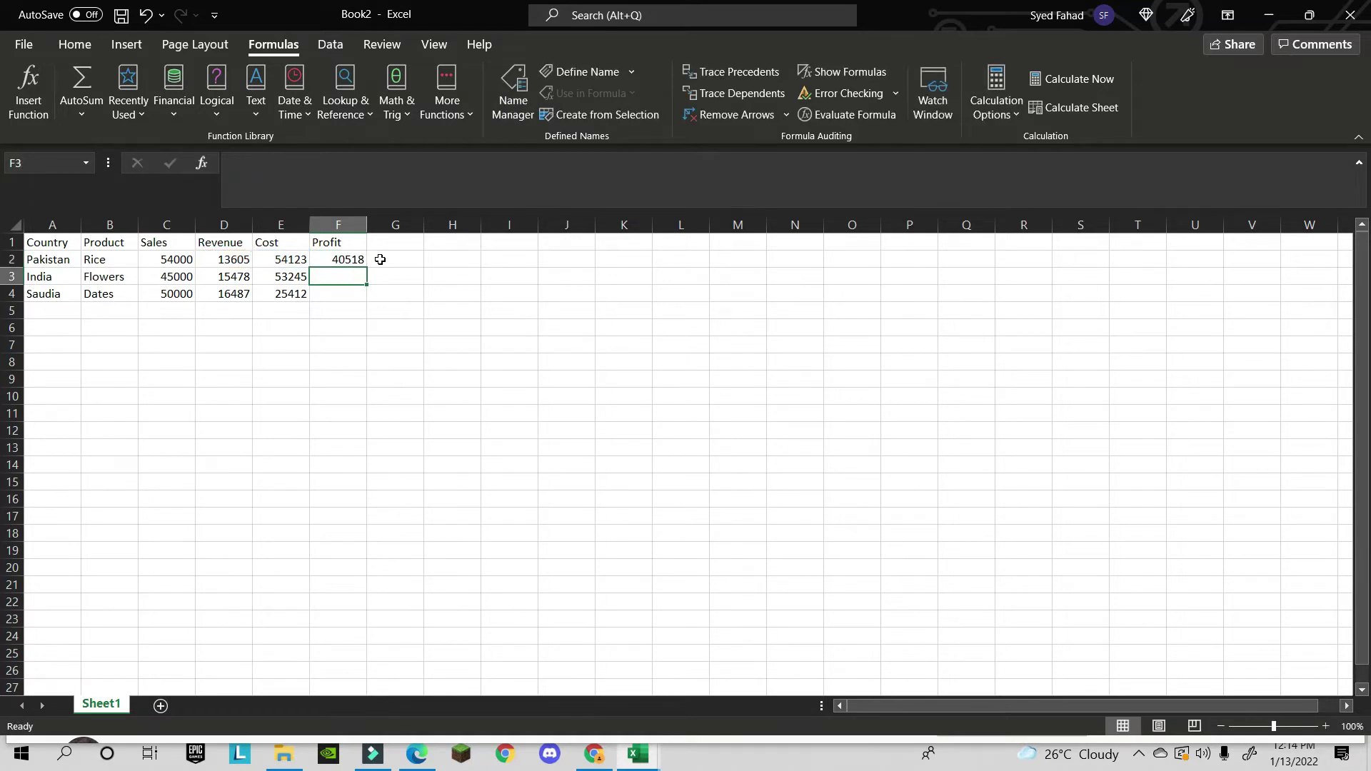
key(Up)
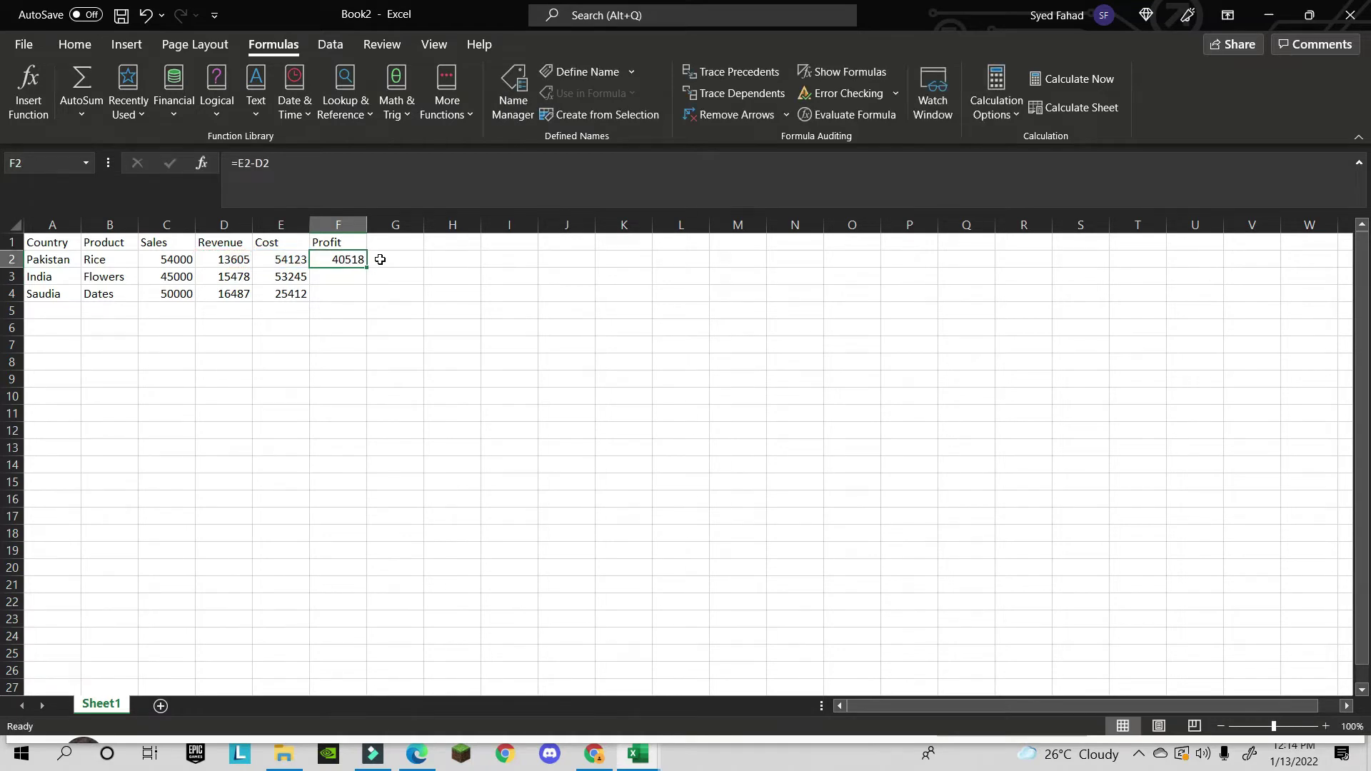
key(Delete)
- Define the names Revenue for D2:D4 and Cost for E2:E4
drag(227, 260, 221, 296)
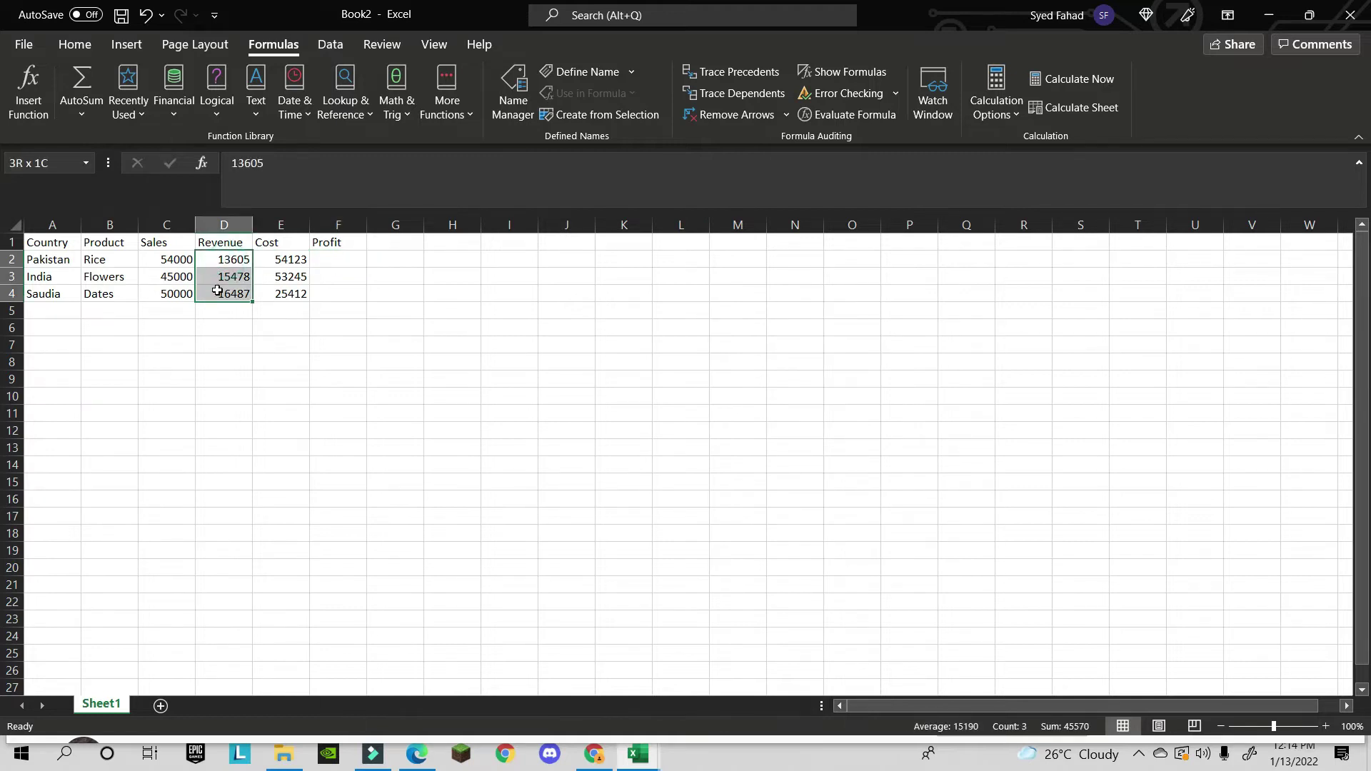
click(578, 71)
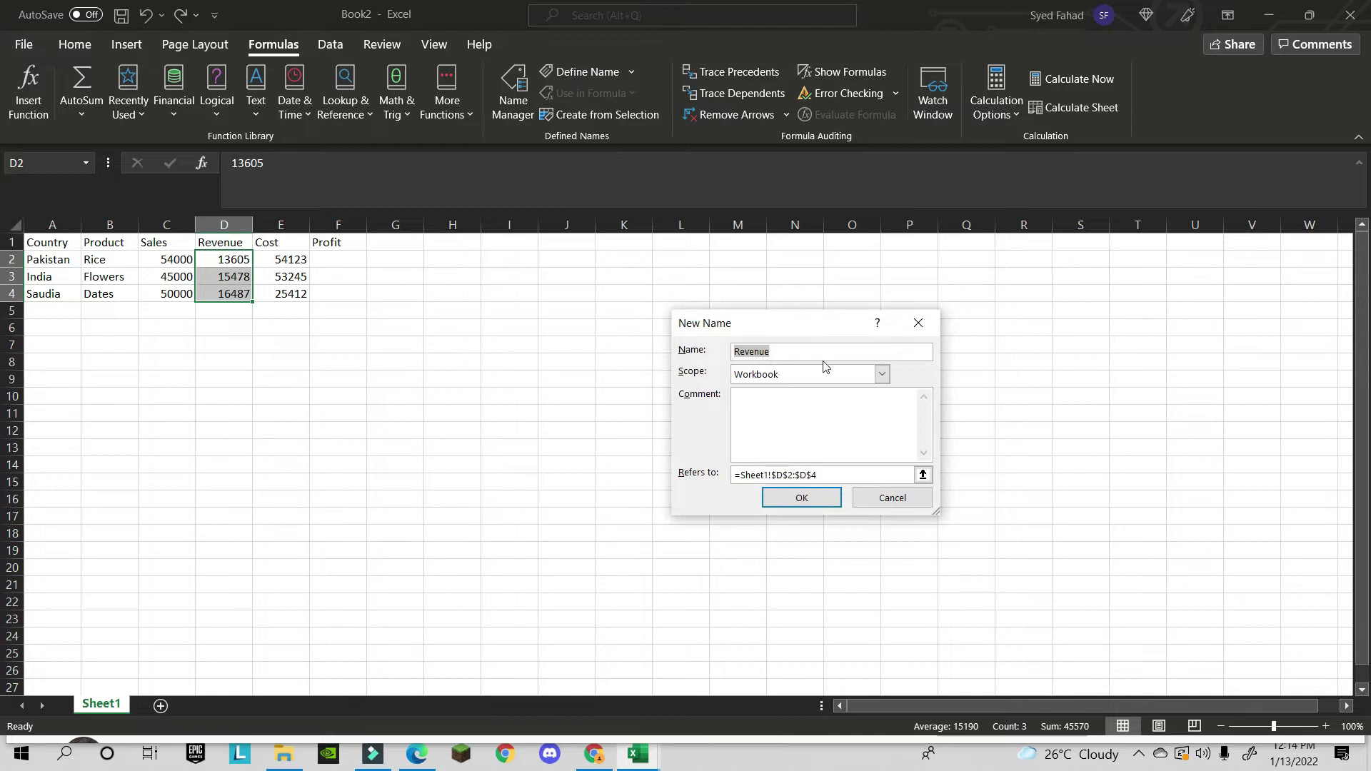
click(792, 502)
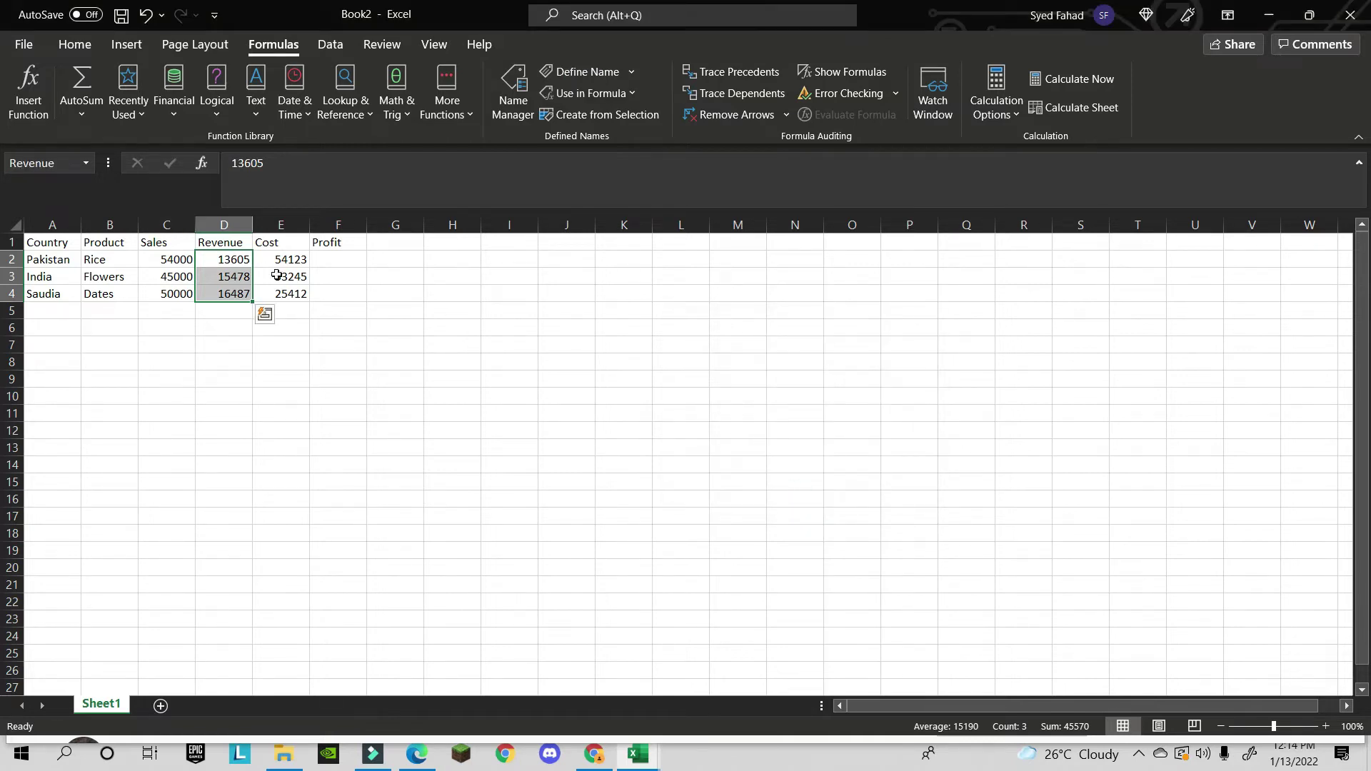
drag(290, 259, 287, 293)
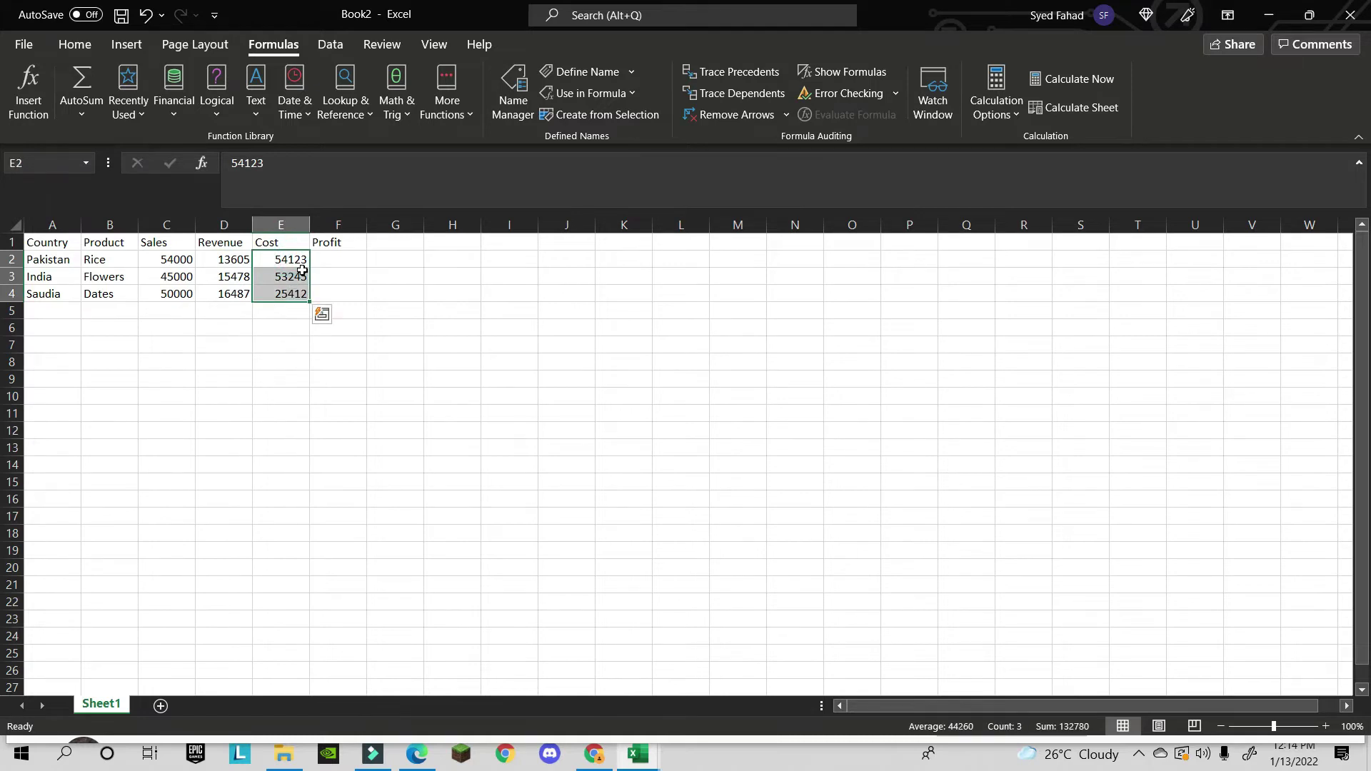
click(604, 69)
click(791, 503)
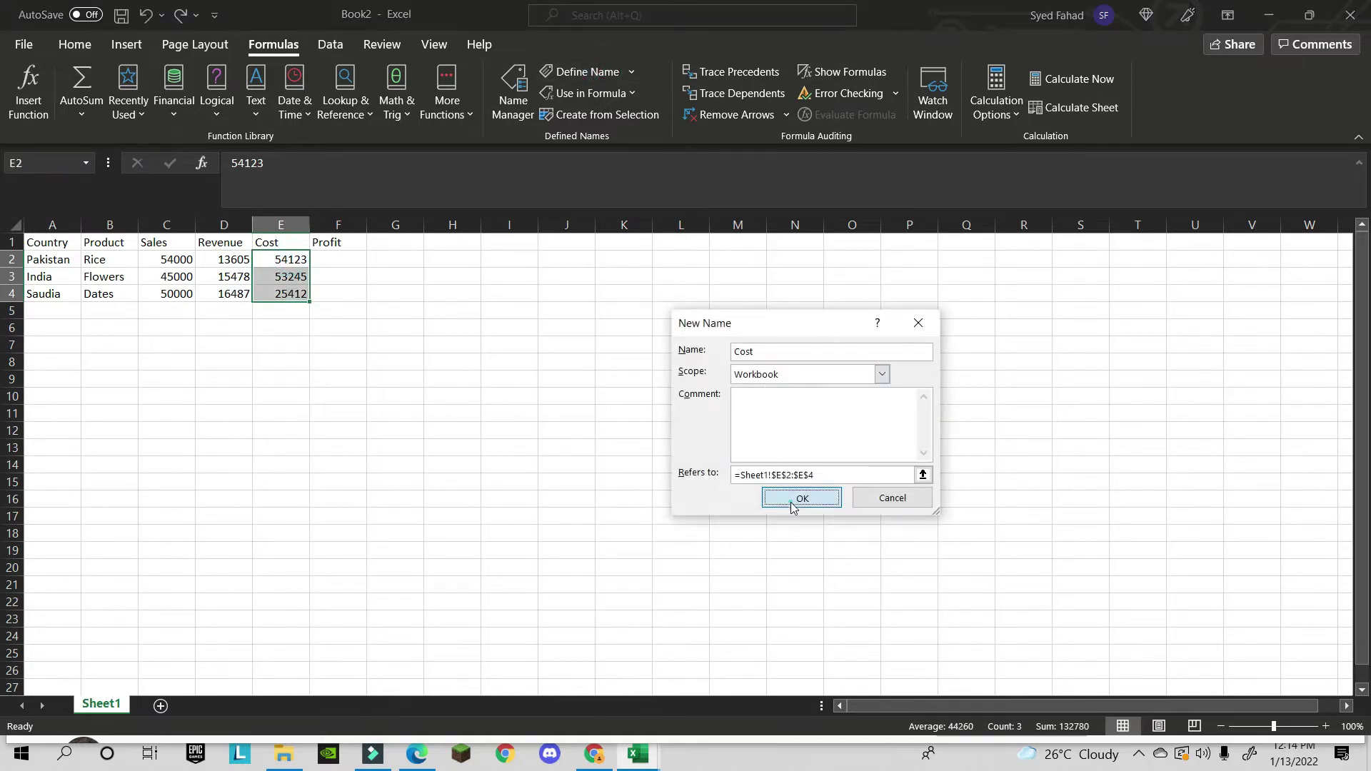
click(356, 261)
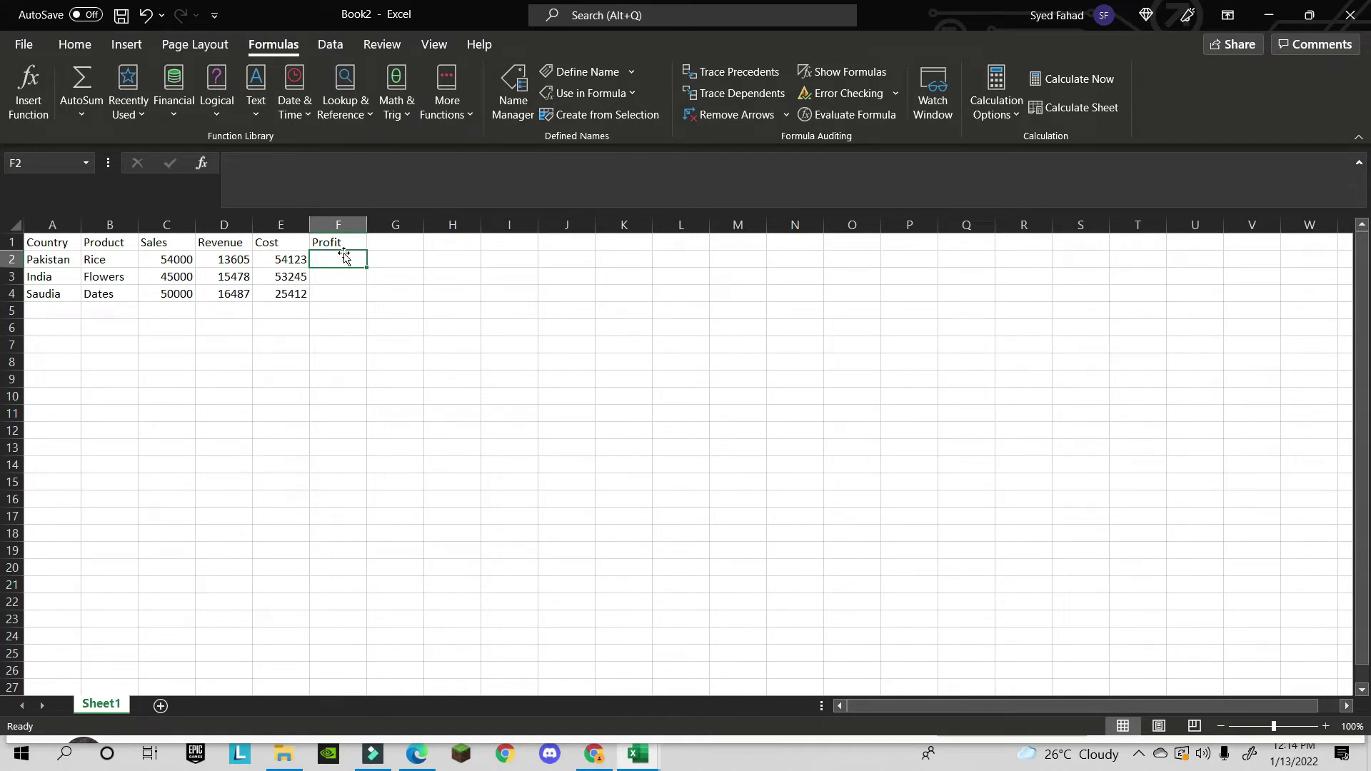
- Enter =Revenue-Cost in F2 using the name autocomplete
text(=)
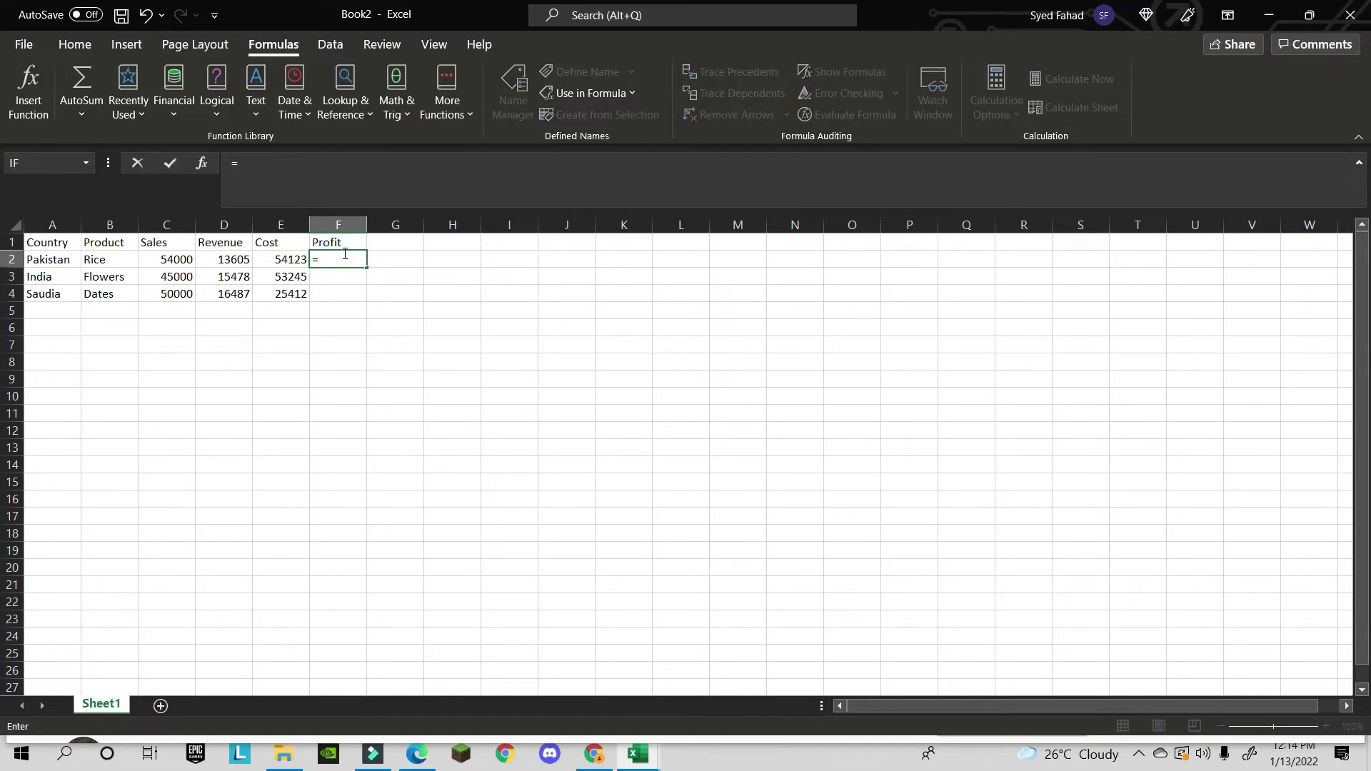
text(reve)
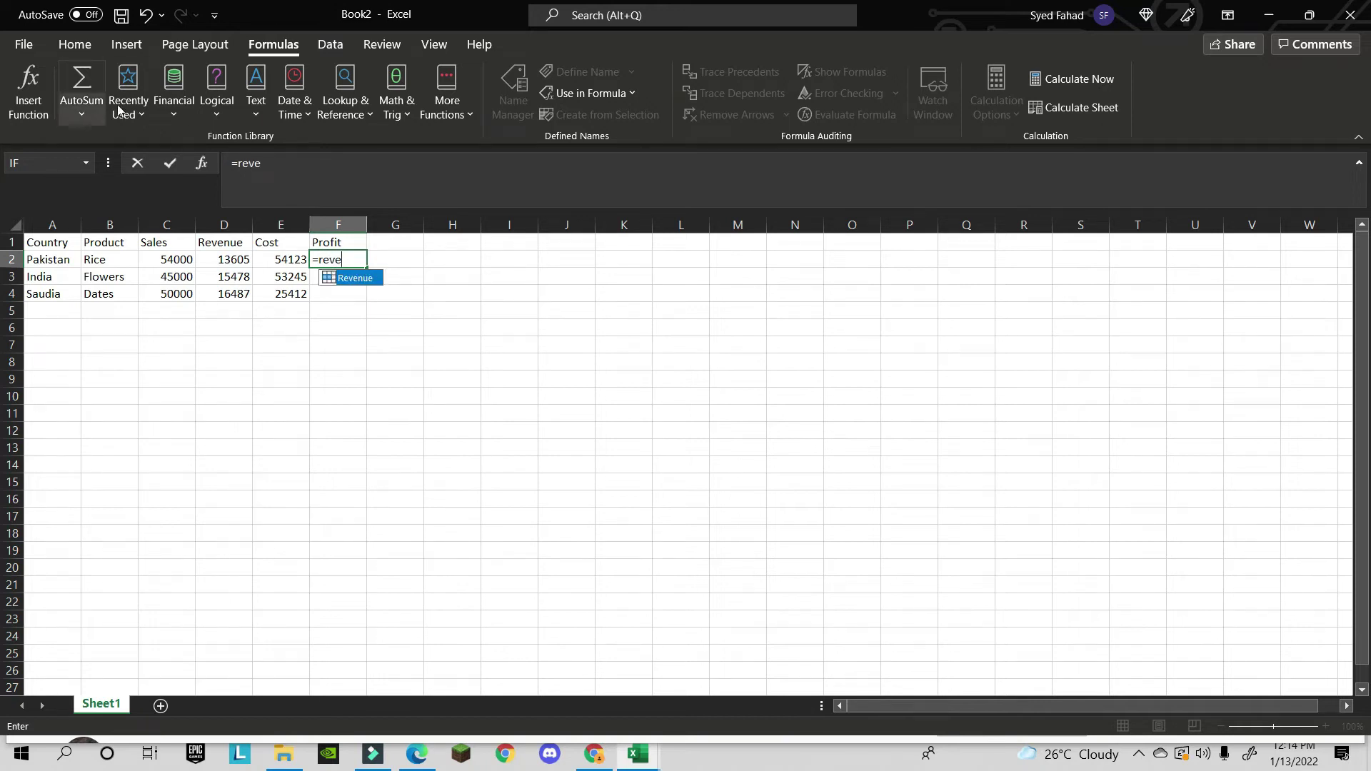
double_click(358, 283)
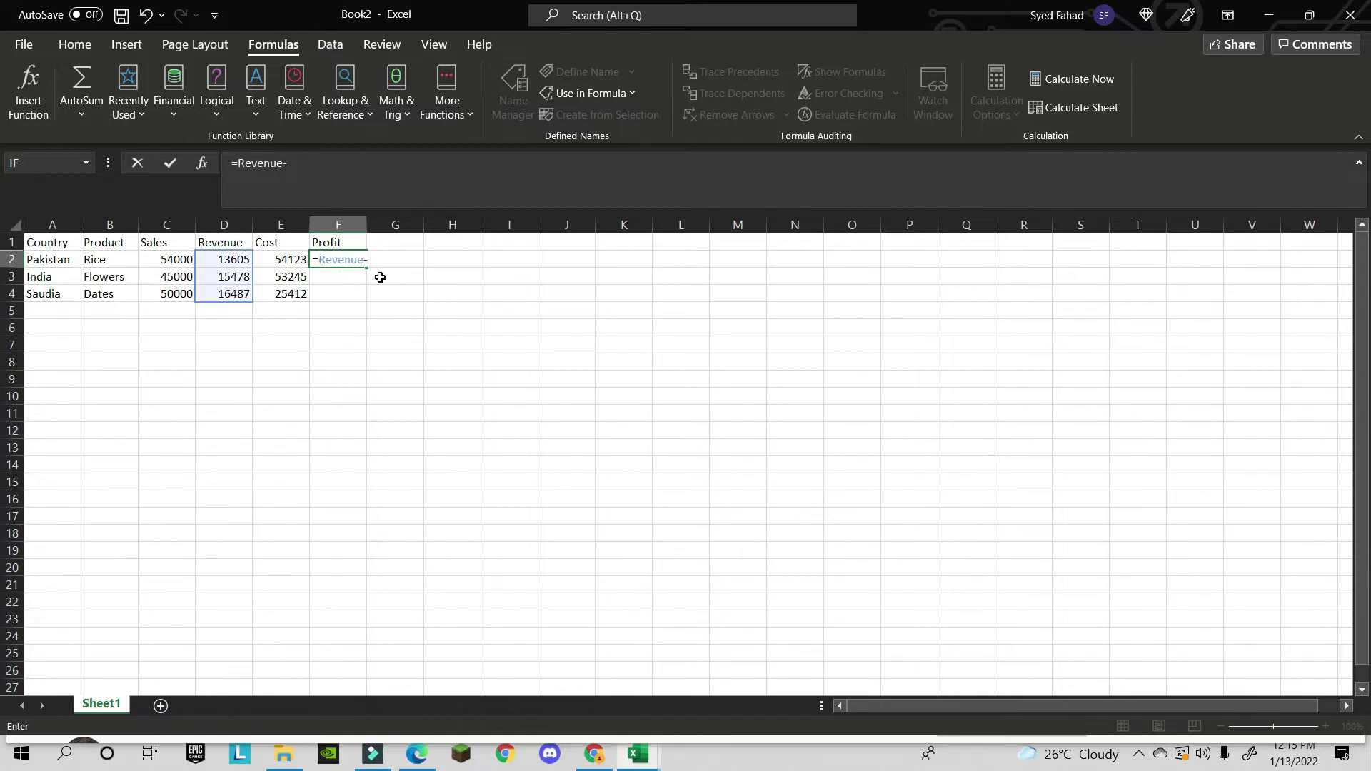
text(-cost)
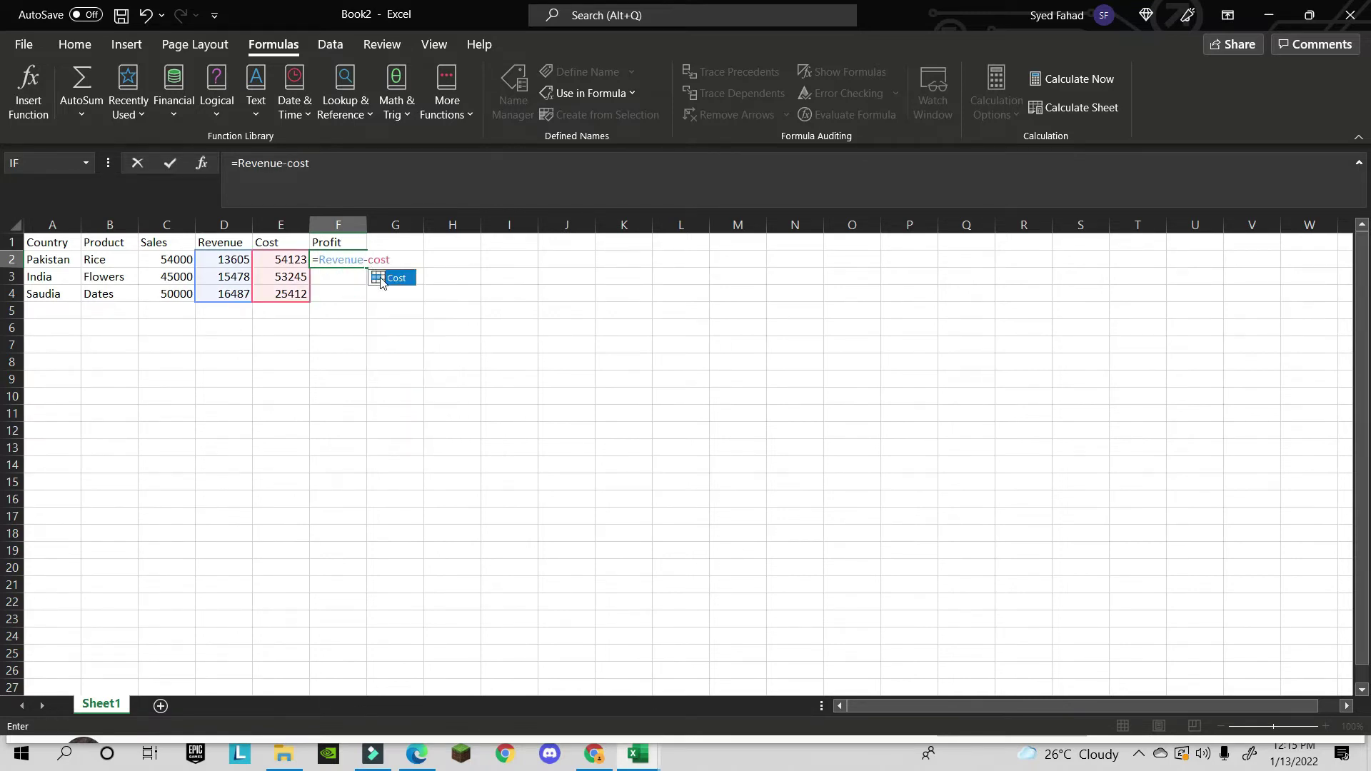
key(Return)
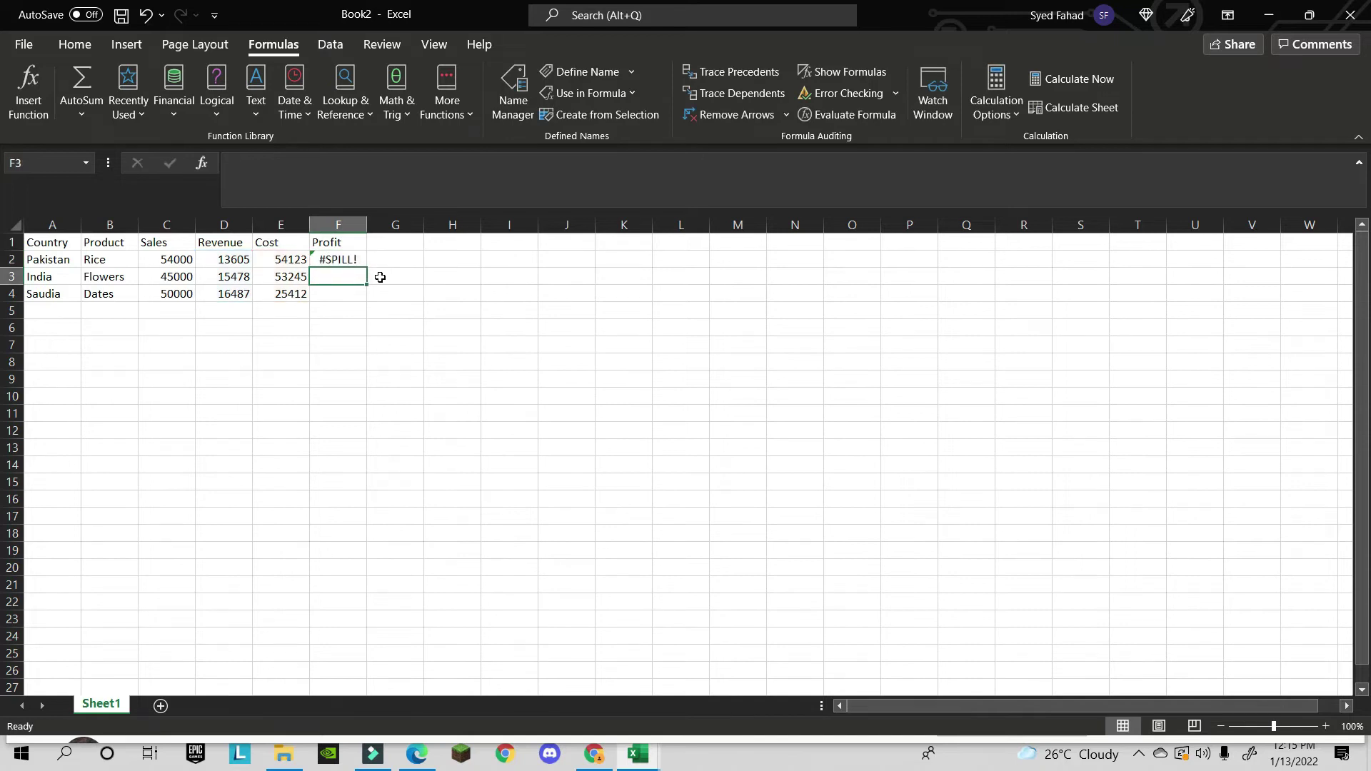
- Inspect F2's resulting formula, reselecting it between F3 and the Profit header
click(354, 260)
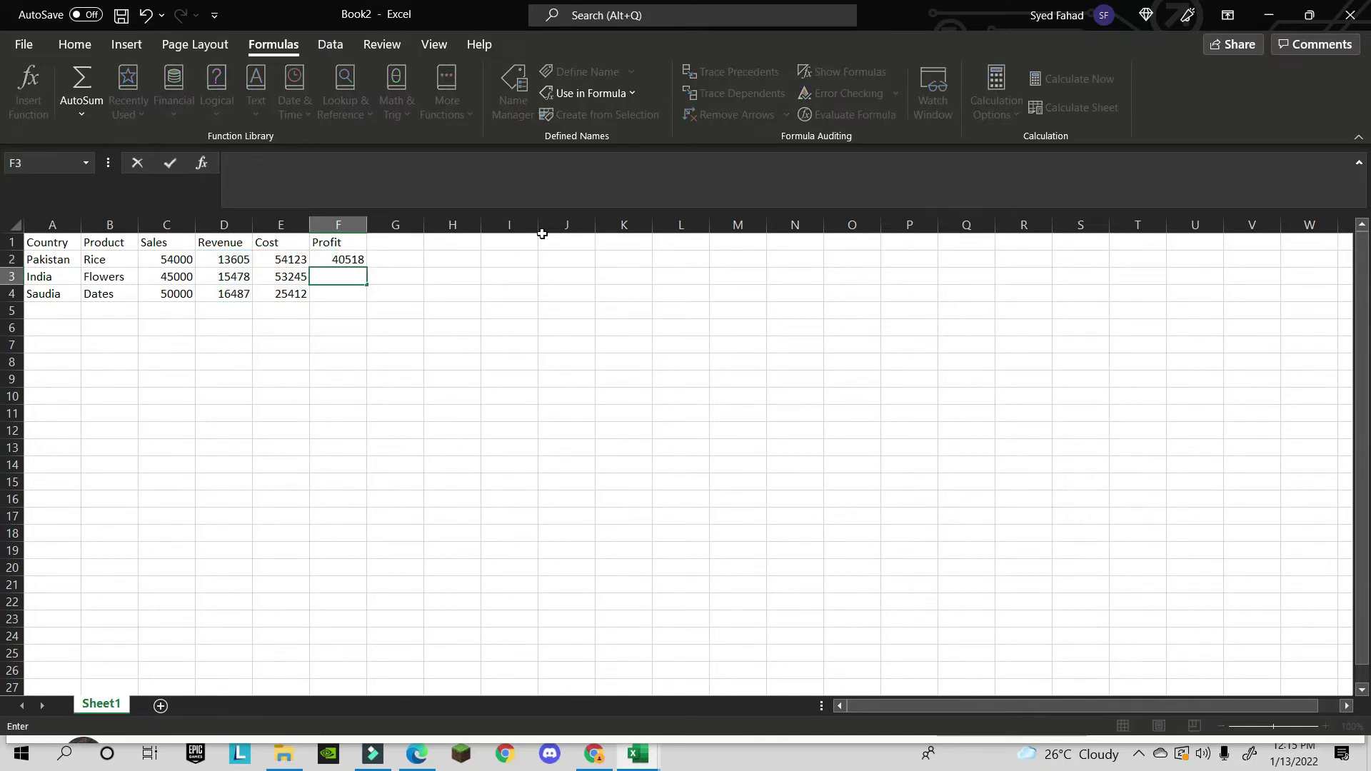
click(402, 271)
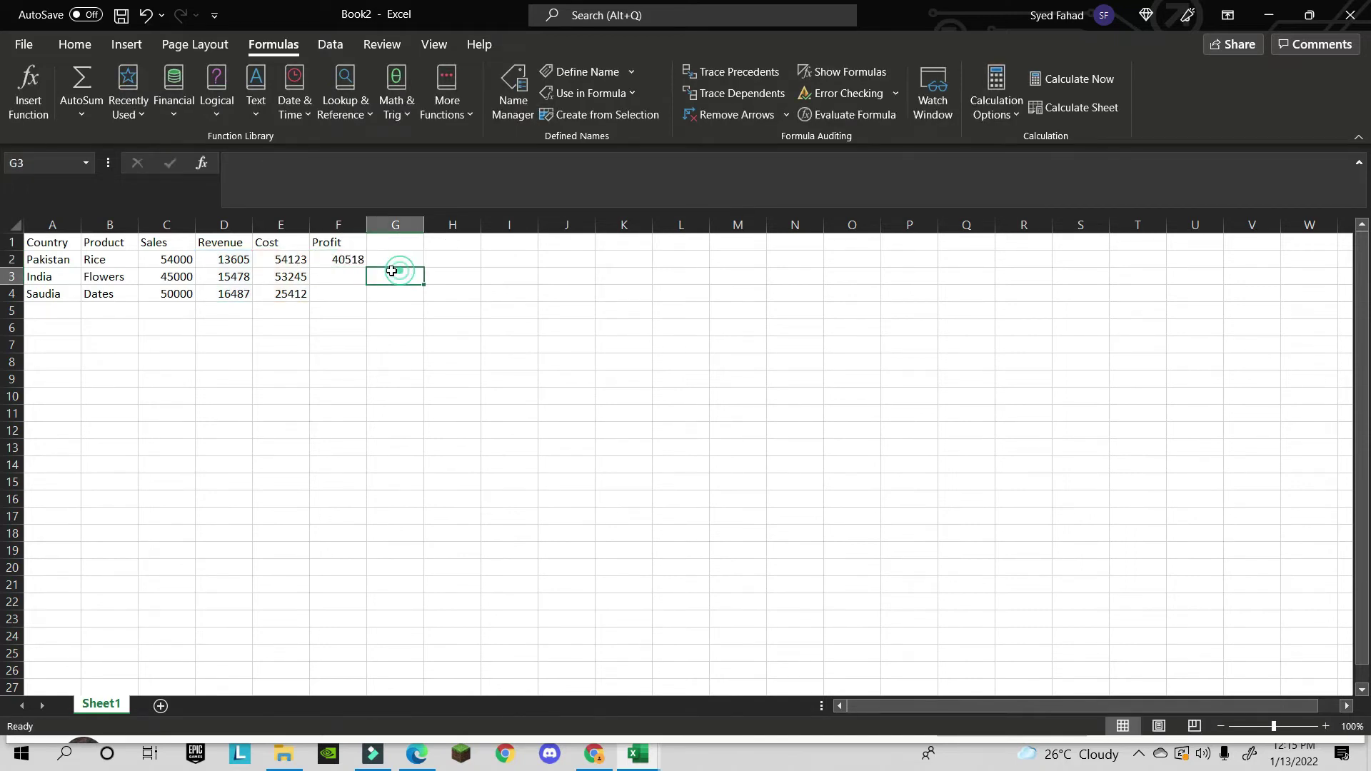
click(357, 260)
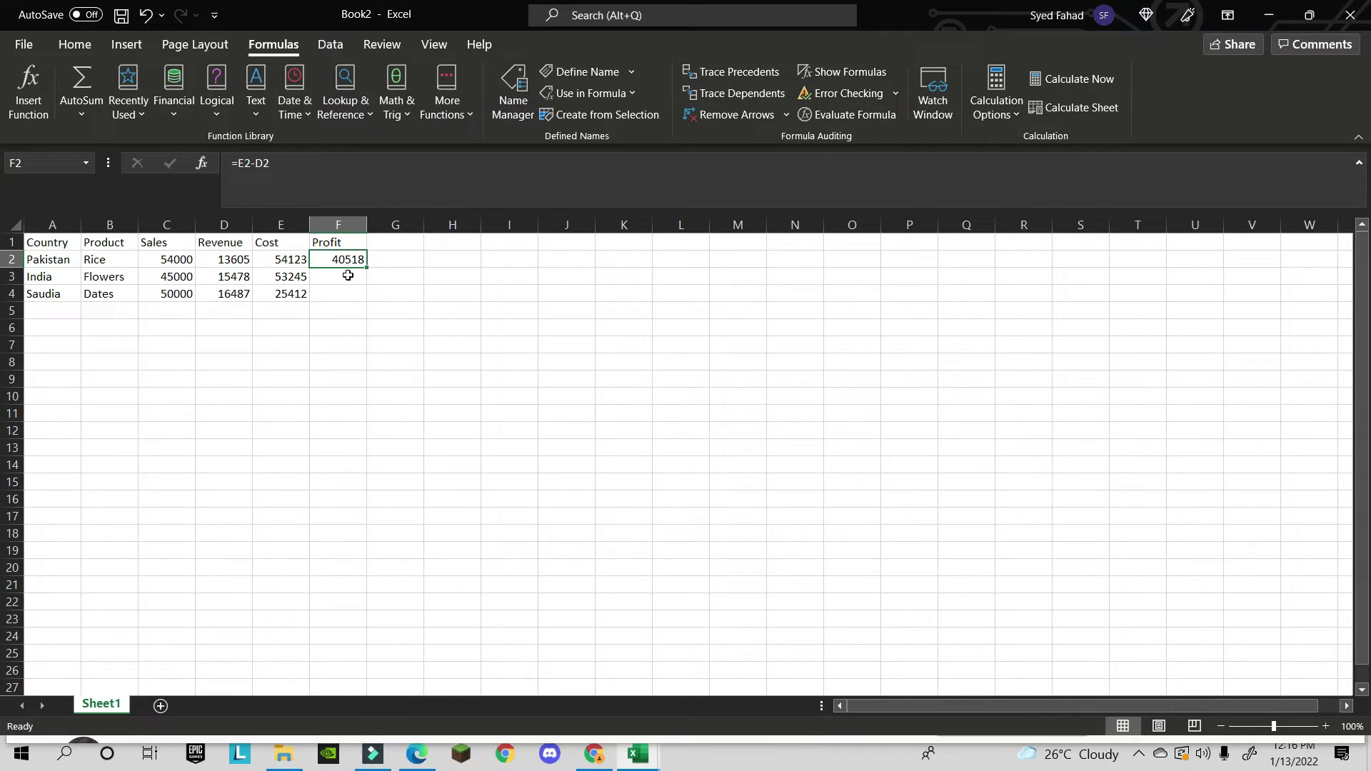
click(348, 275)
click(350, 260)
click(351, 244)
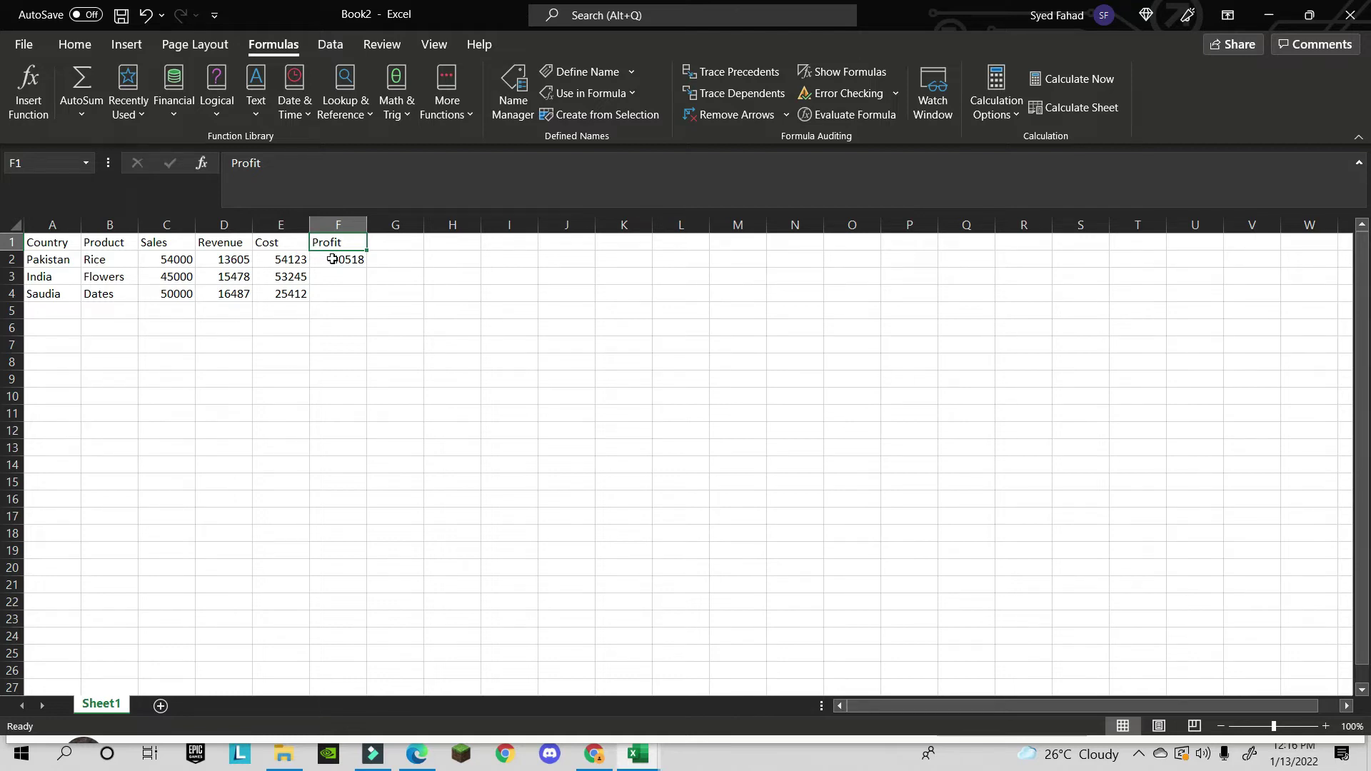
click(334, 259)
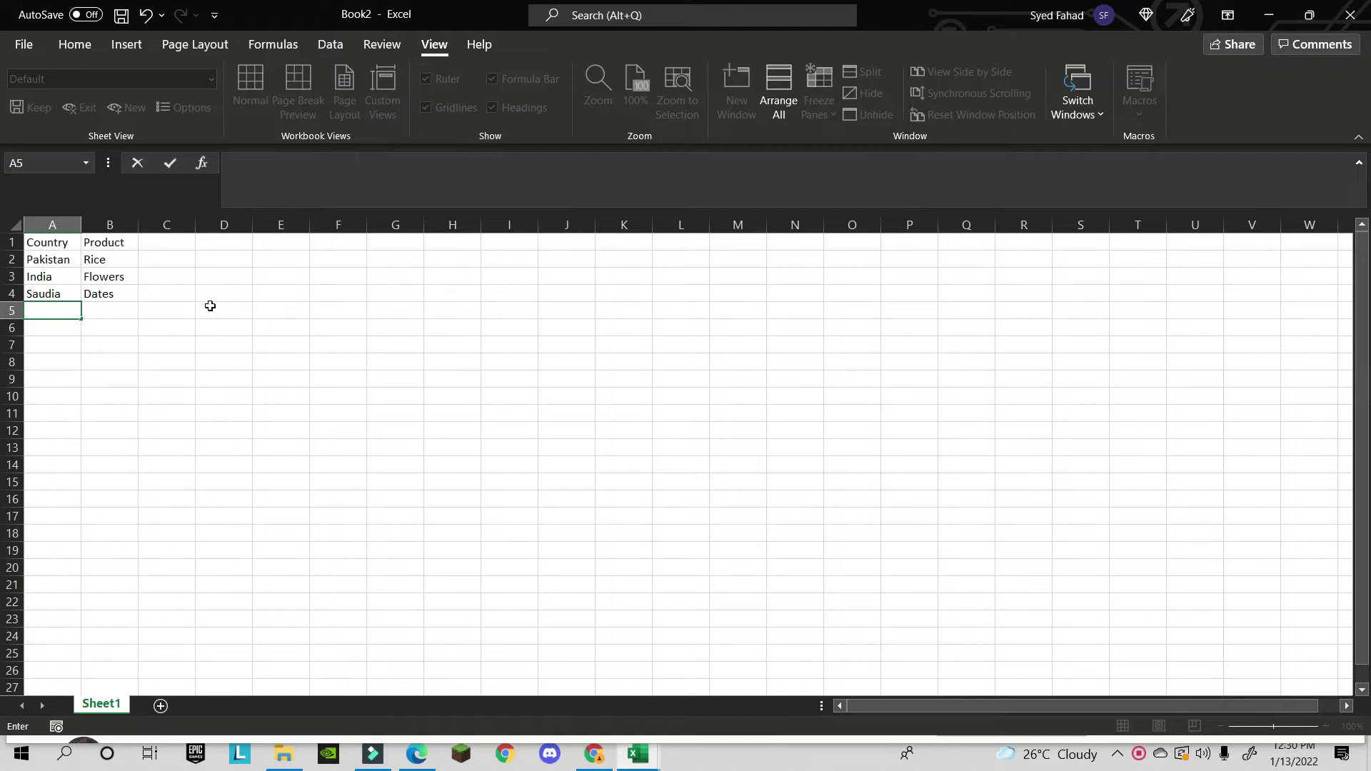
- Enter Australia in cell A5
click(83, 311)
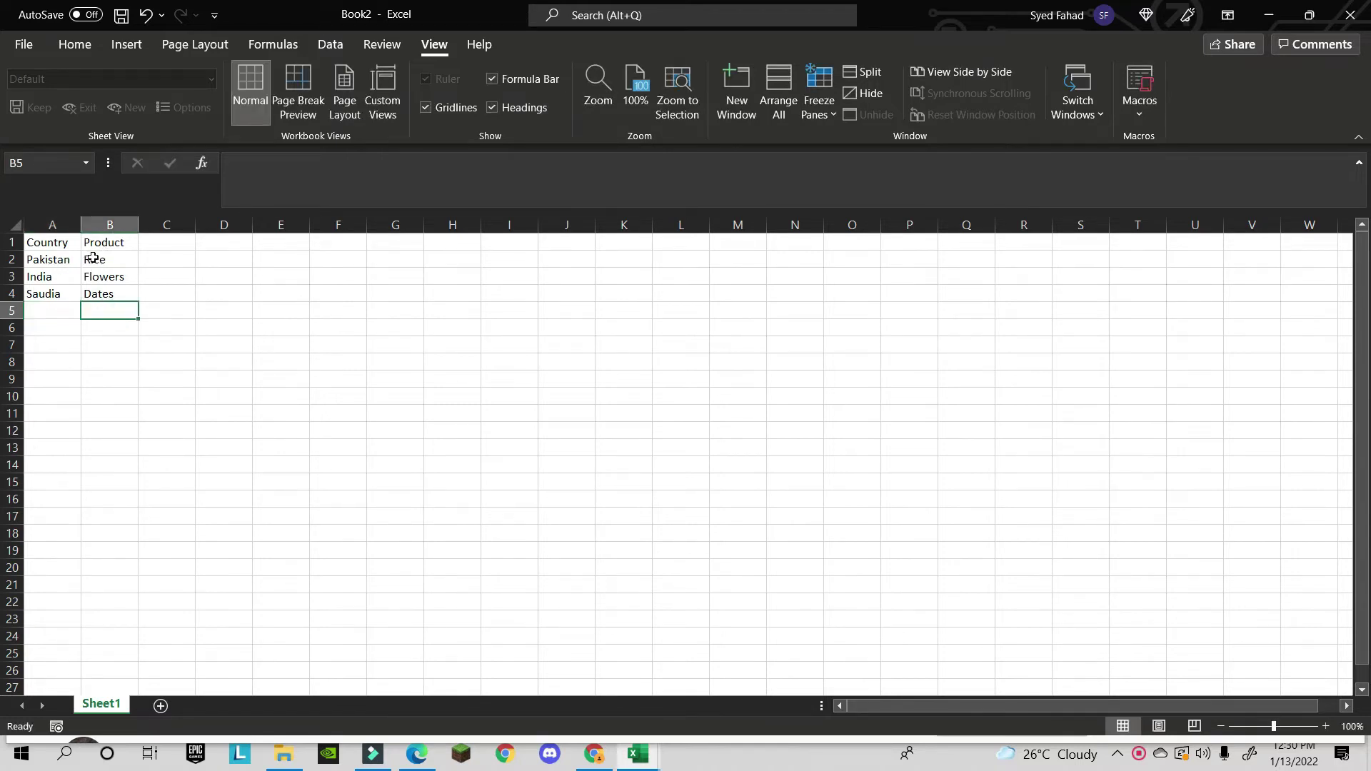
drag(92, 259, 95, 293)
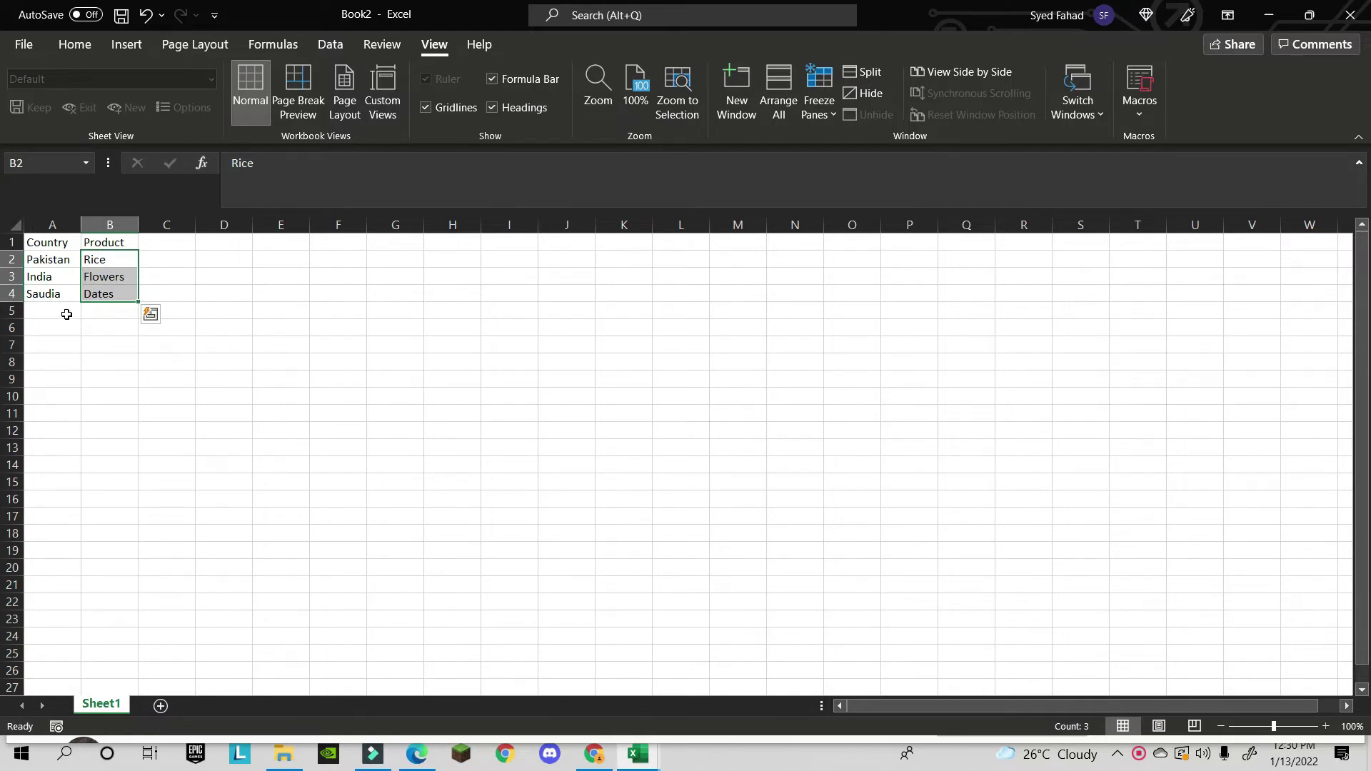
click(66, 313)
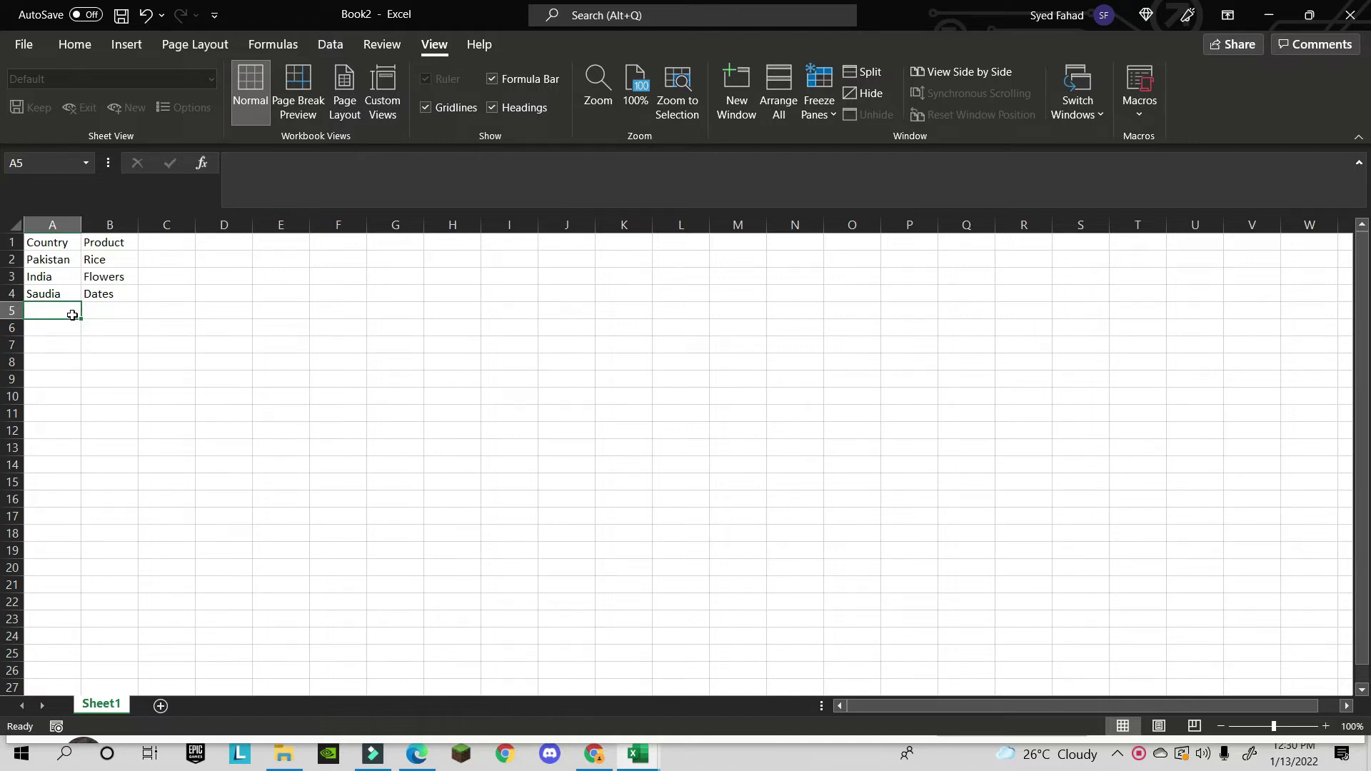
text(Au)
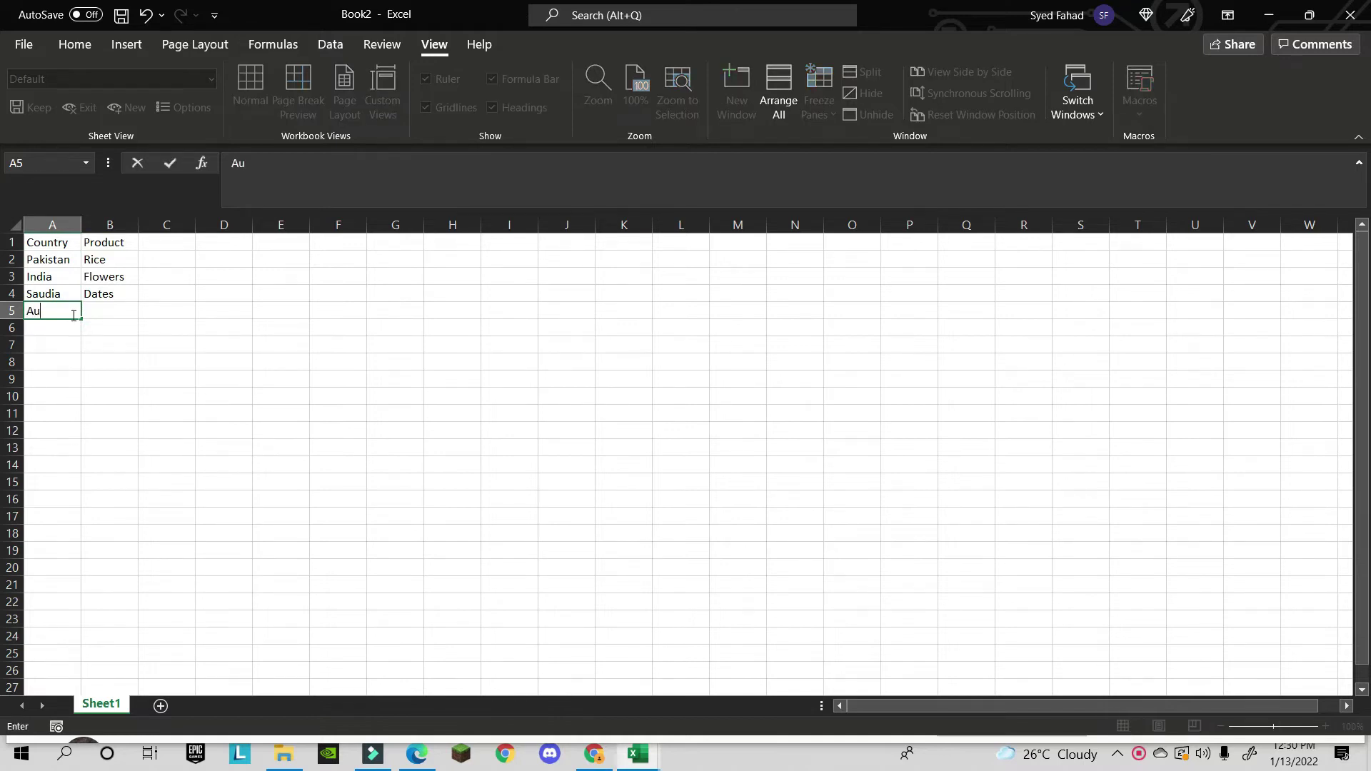
text(stralia)
key(Return)
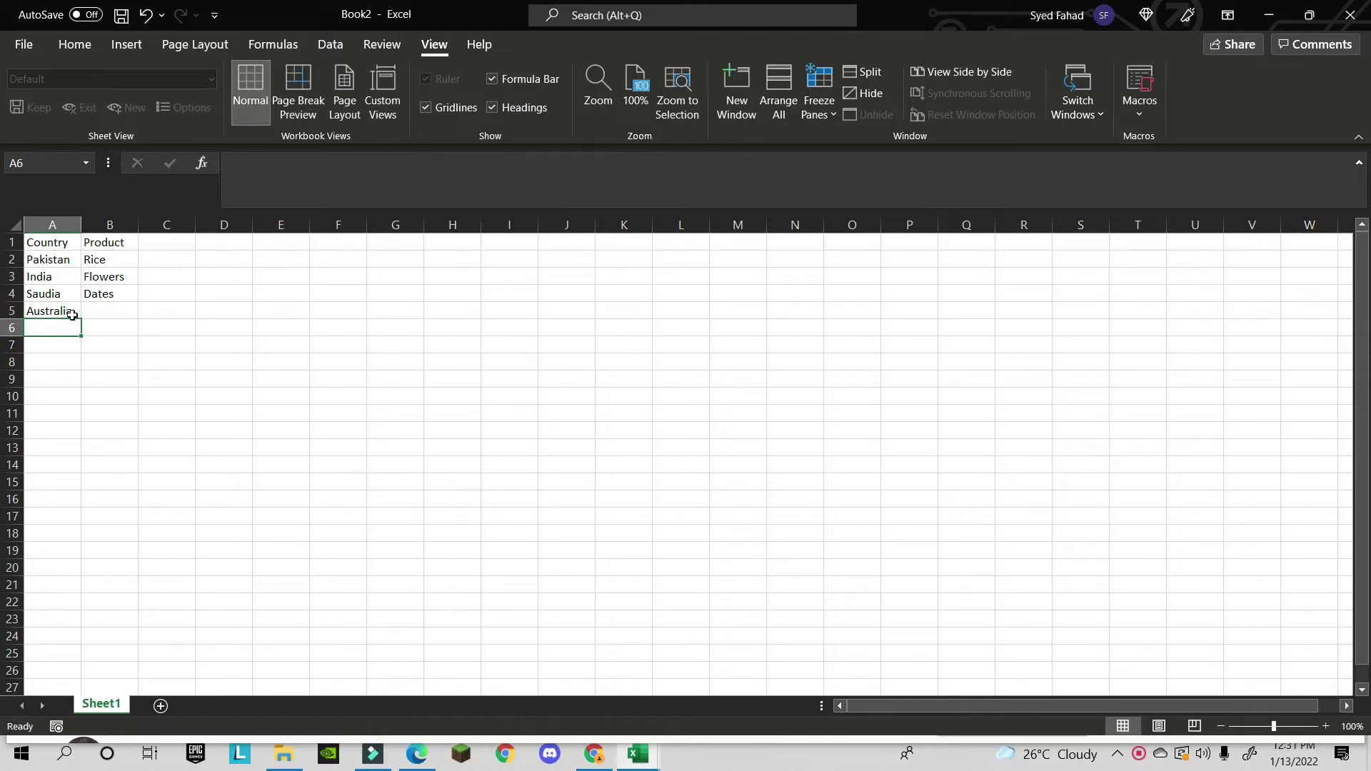
- Copy the products Rice, Flowers and Dates from B2:B4 into B5:B7
key(Right)
key(Up)
key(Up)
key(shift+Up)
key(shift+Up)
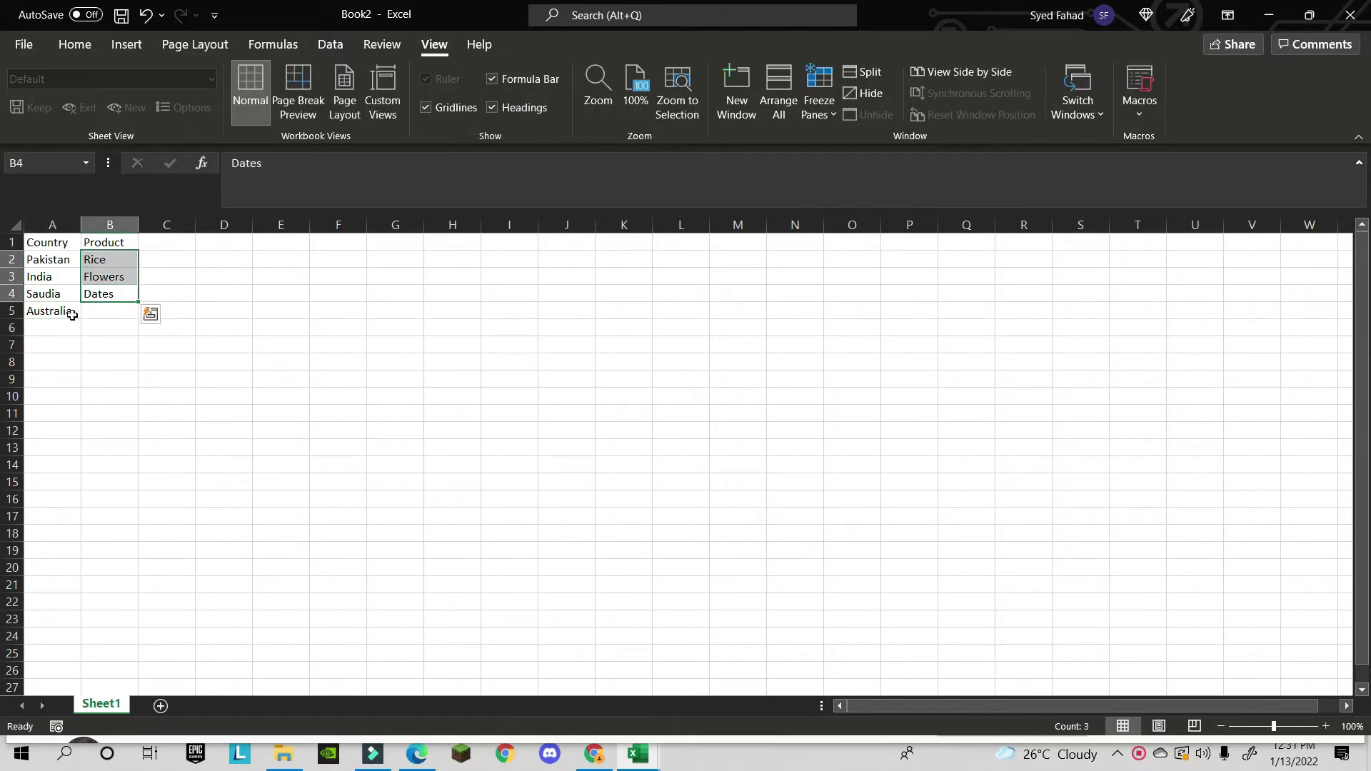
key(ctrl+c)
key(Down)
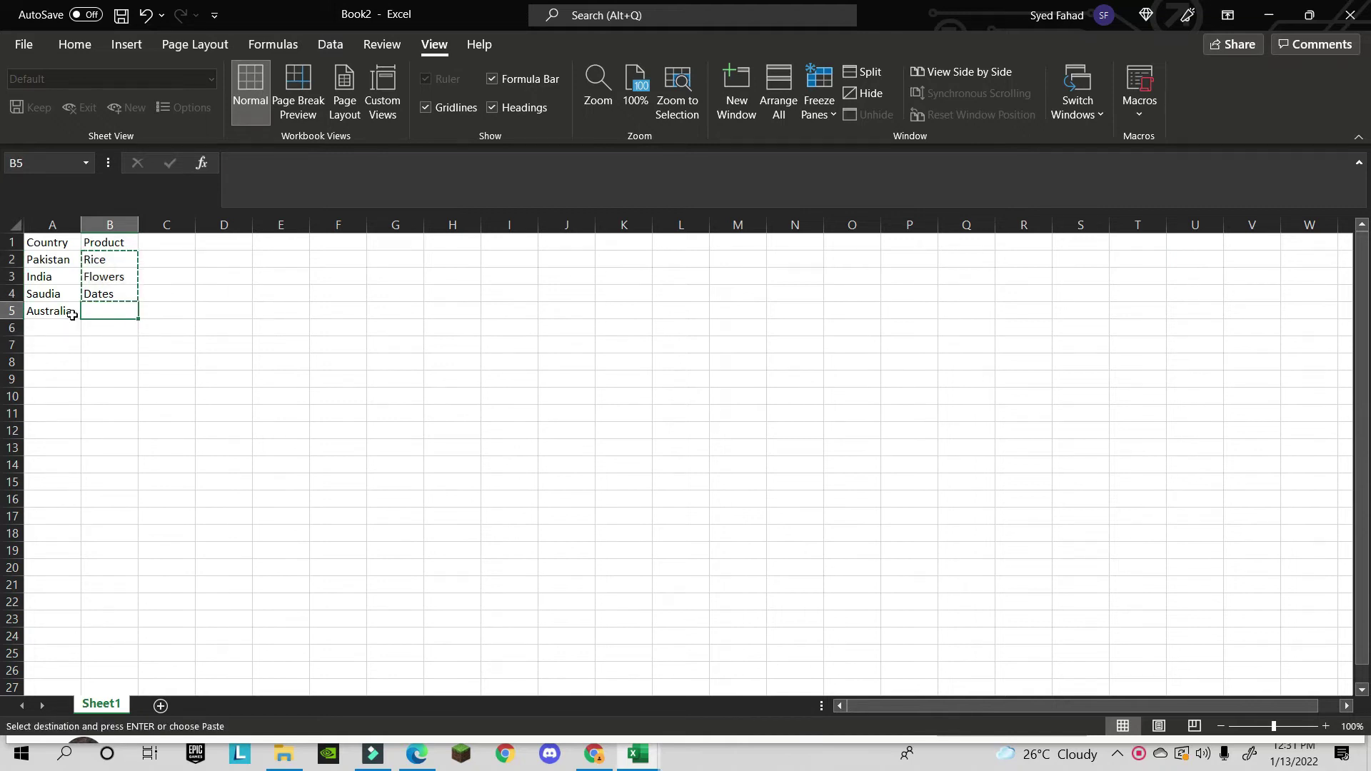
key(ctrl+v)
- Copy Australia from A5 into A6:A7
key(Left)
key(Up)
key(Down)
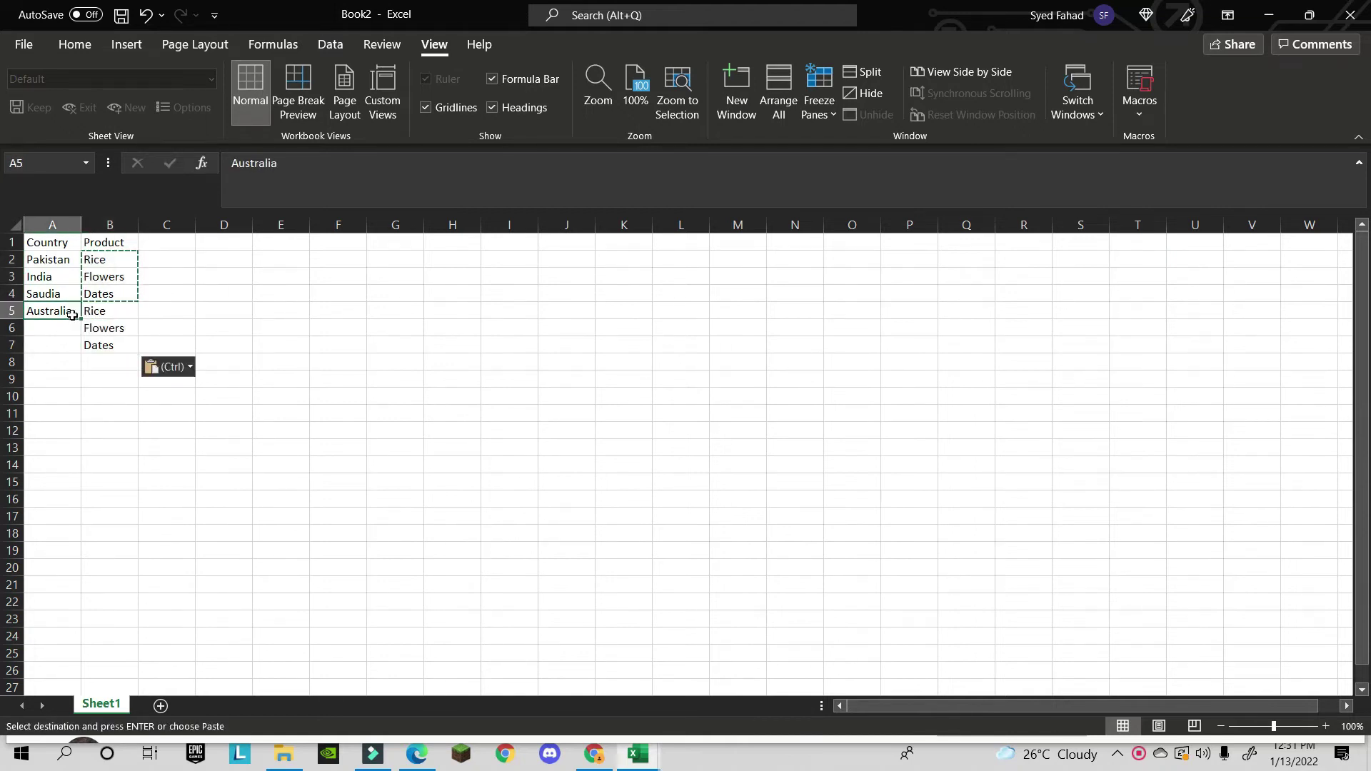
key(ctrl+c)
key(Down)
key(shift+Down)
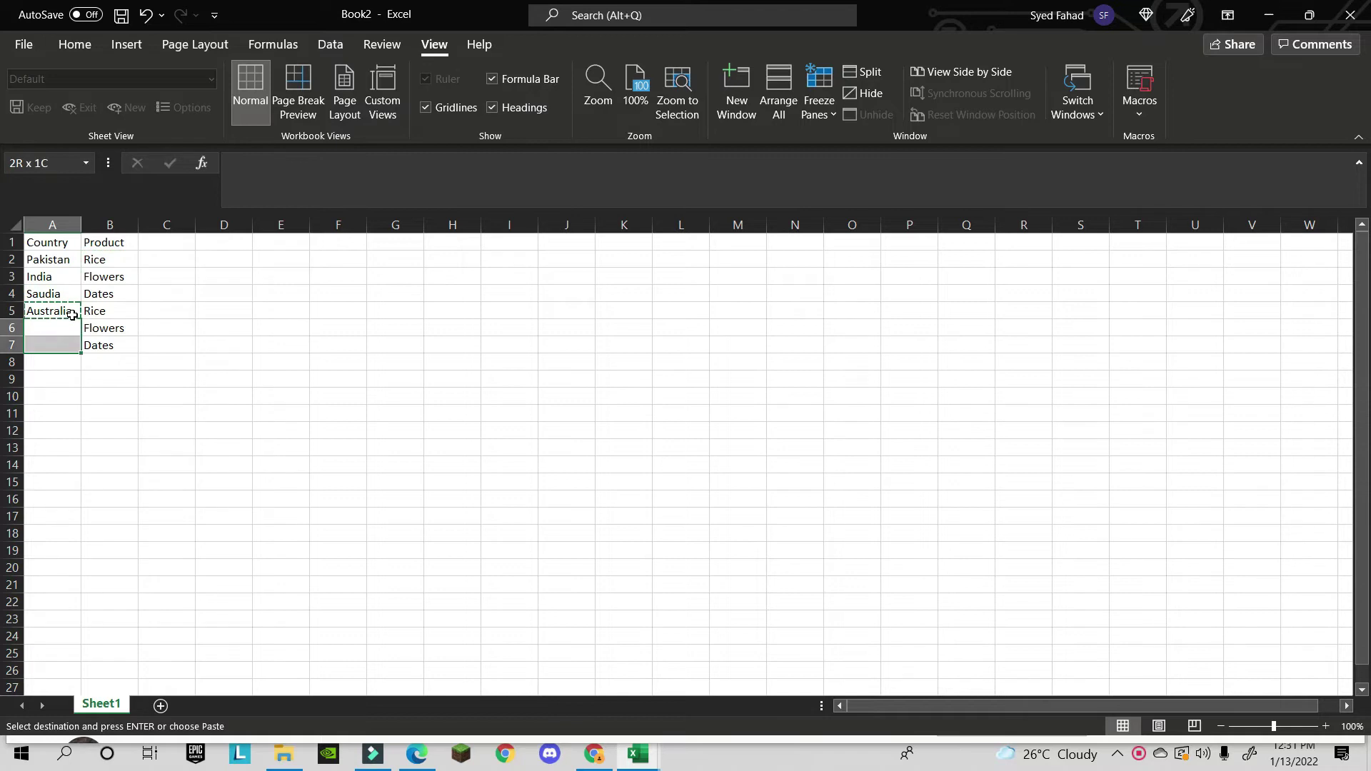
key(ctrl+v)
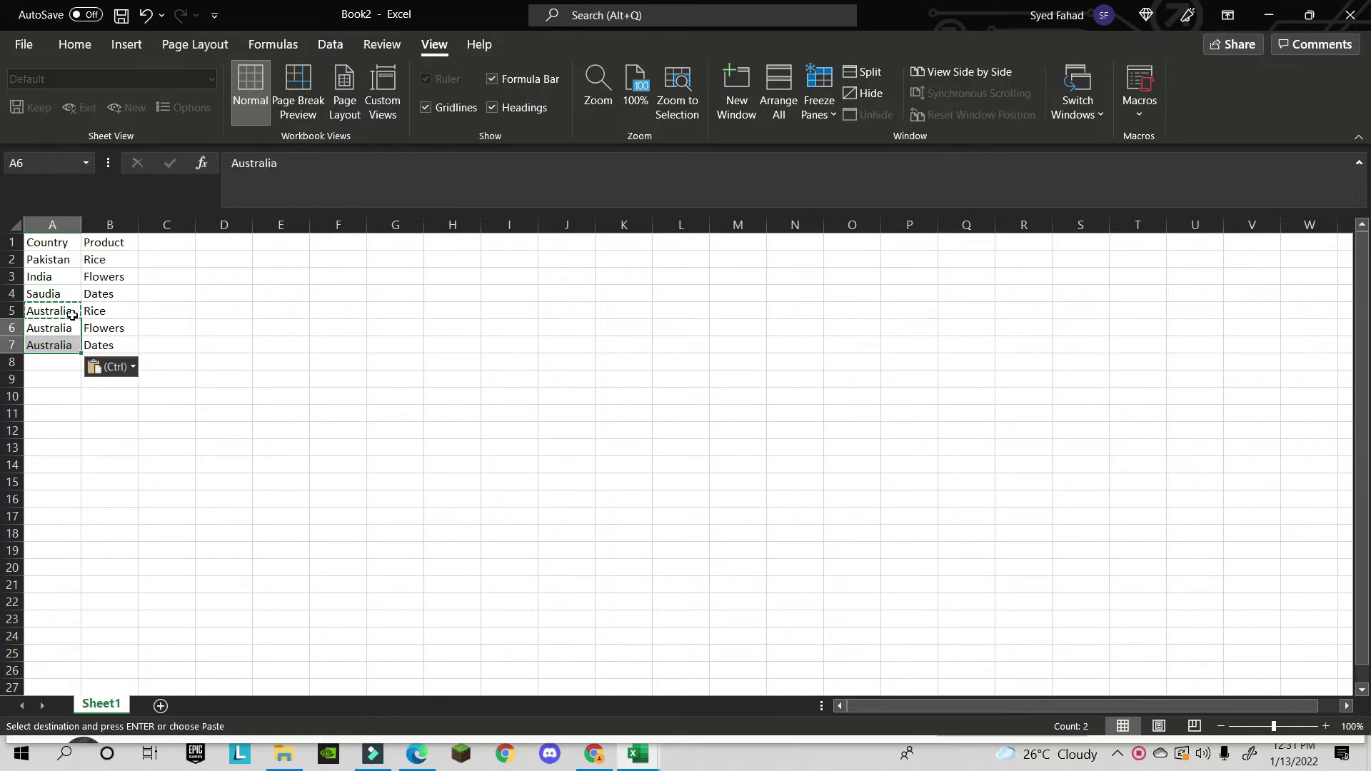
key(Escape)
- Clear Dates from B7 so the third Australia row has no product
click(114, 354)
key(BackSpace)
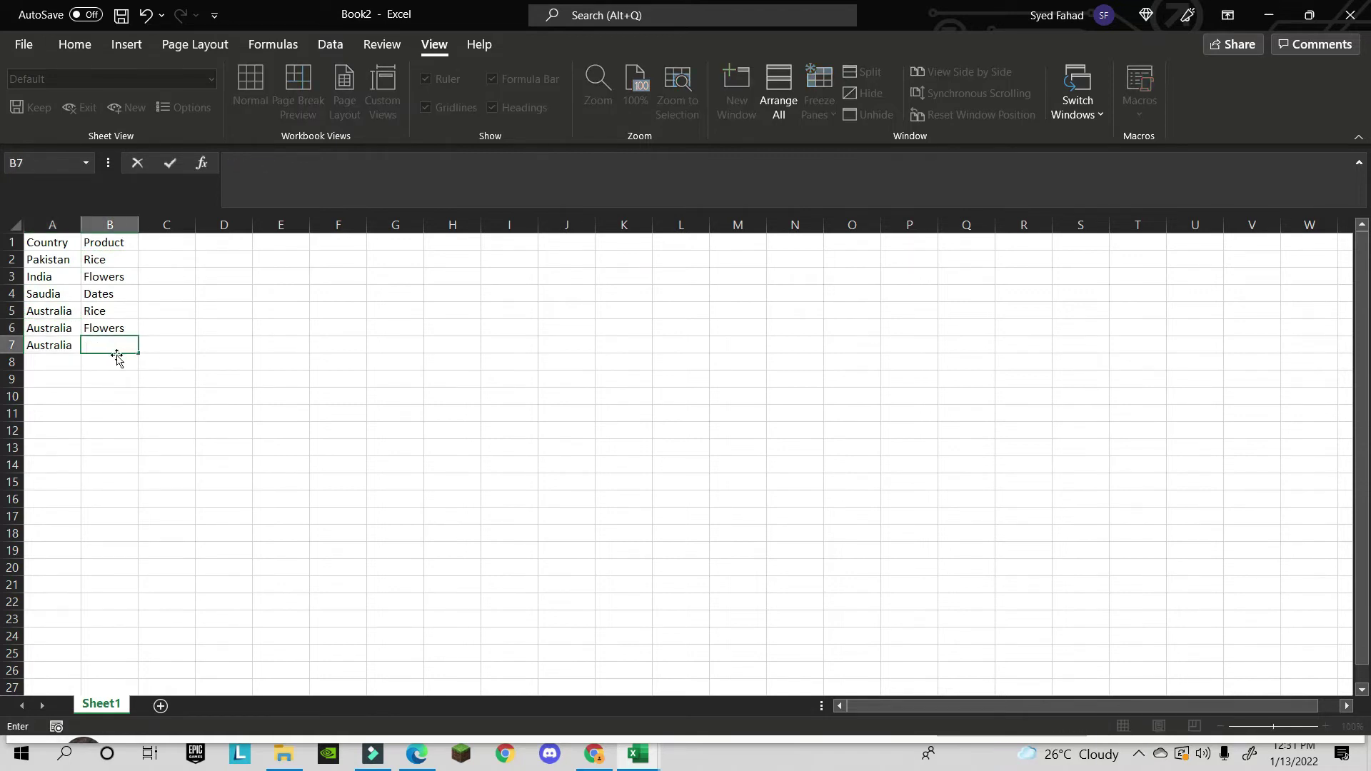
click(135, 379)
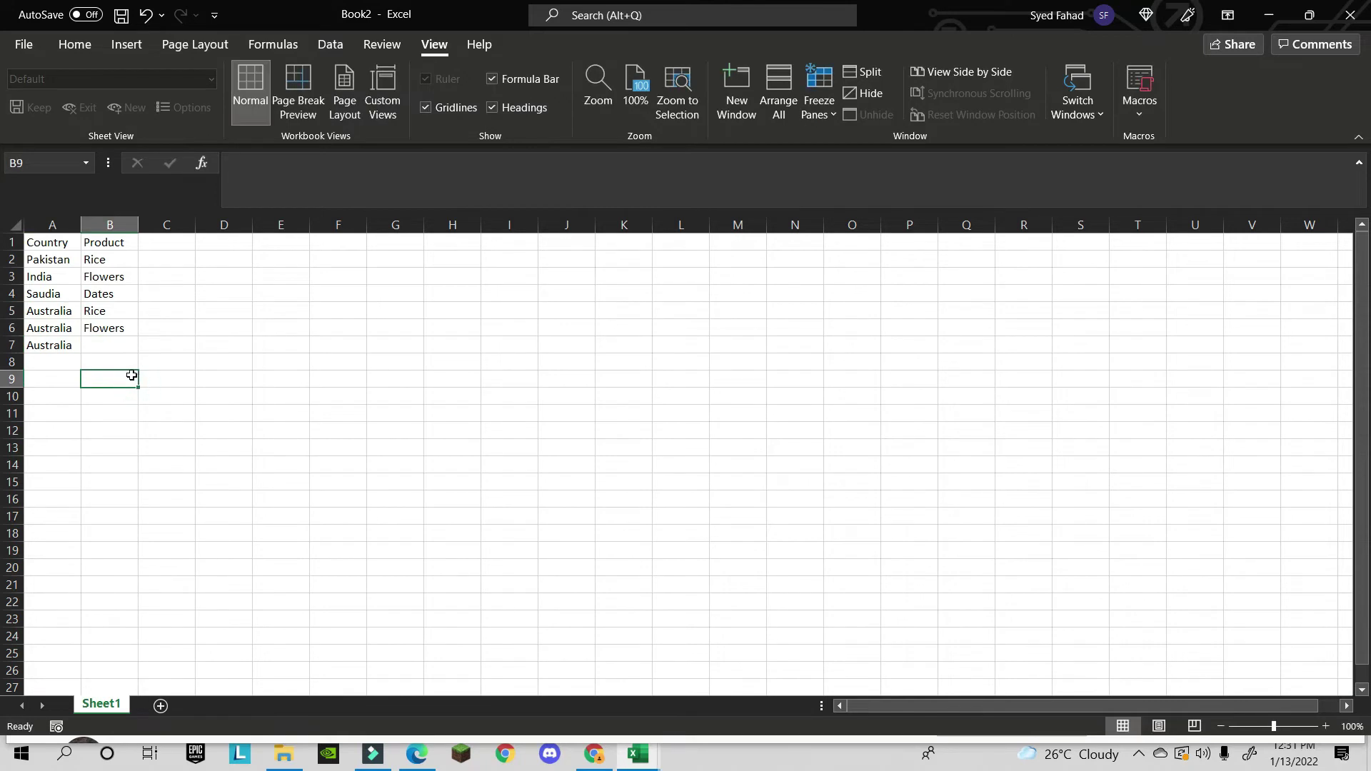
key(ctrl+z)
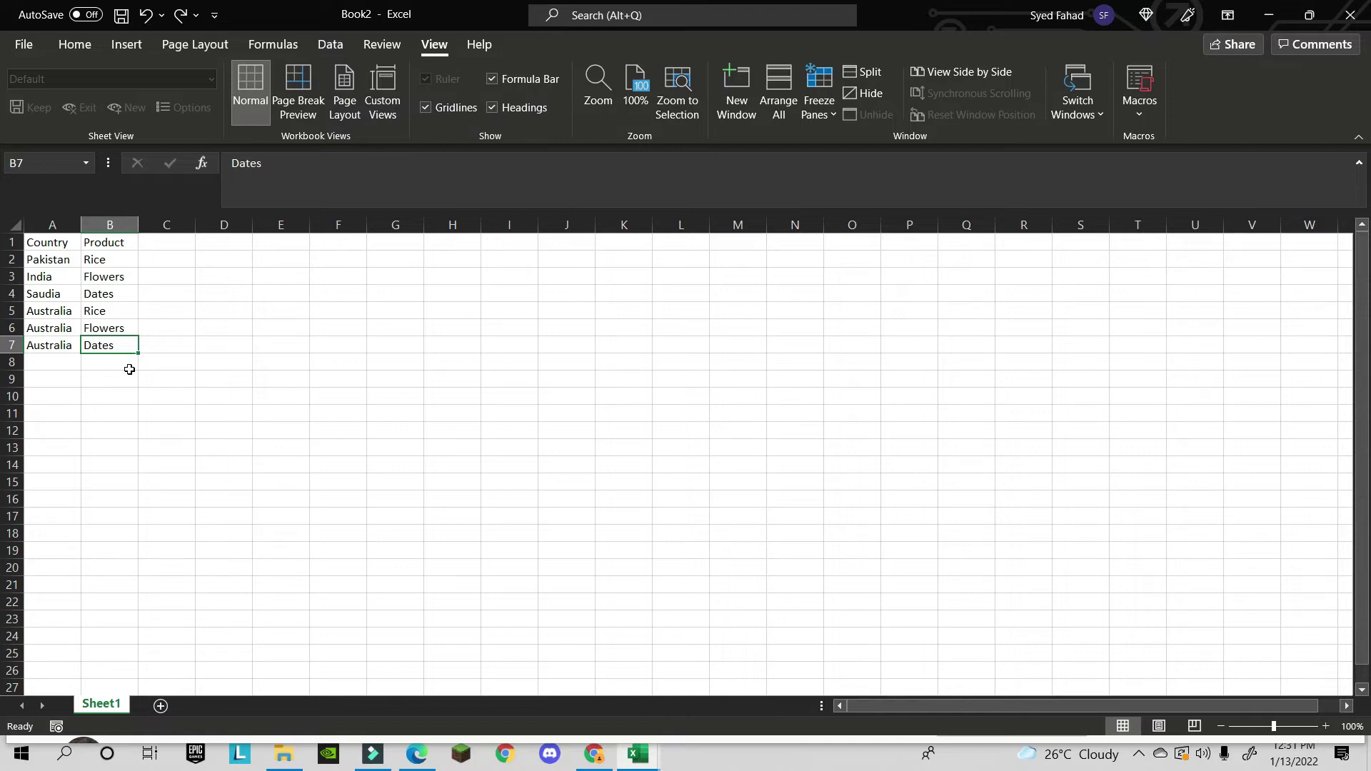
key(Delete)
click(63, 364)
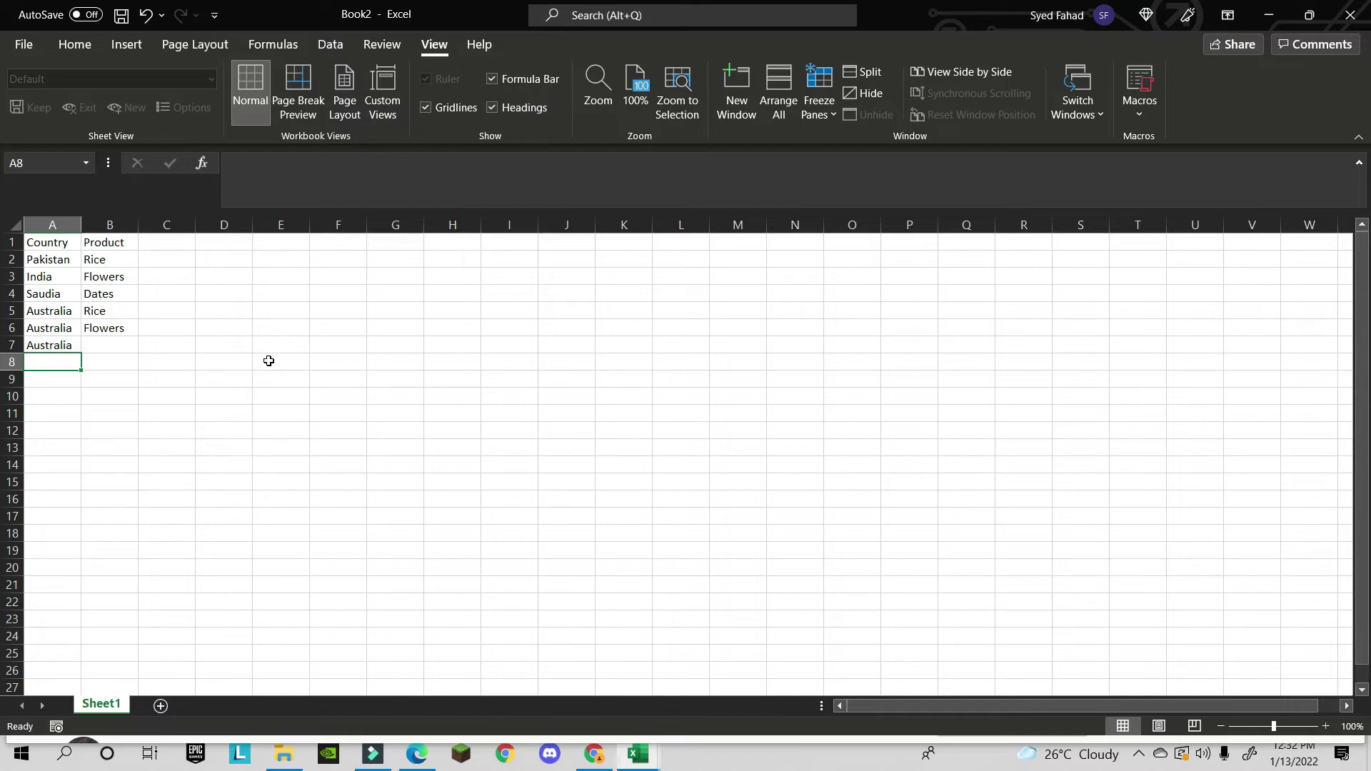
- Enter Africa in A8, leaving its product cell B8 empty
text(Afr)
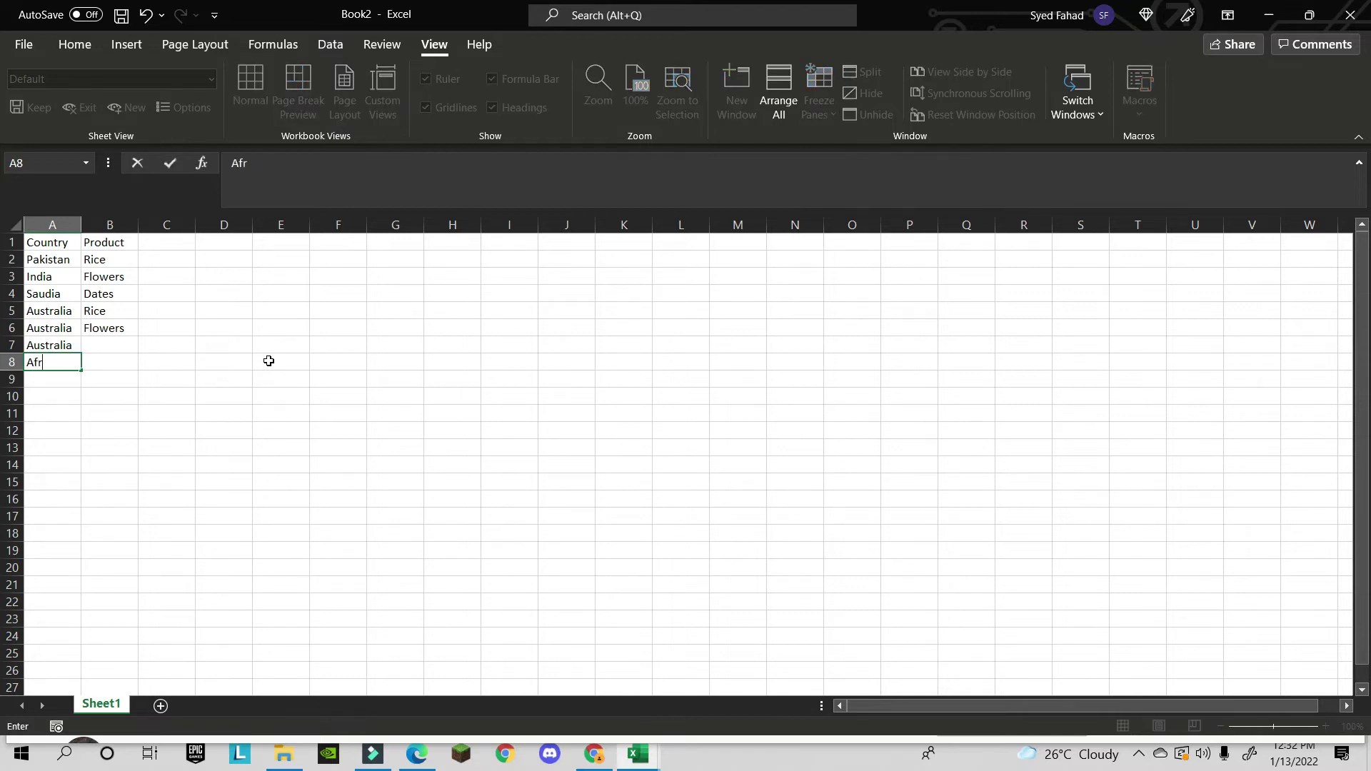
text(ica)
click(116, 364)
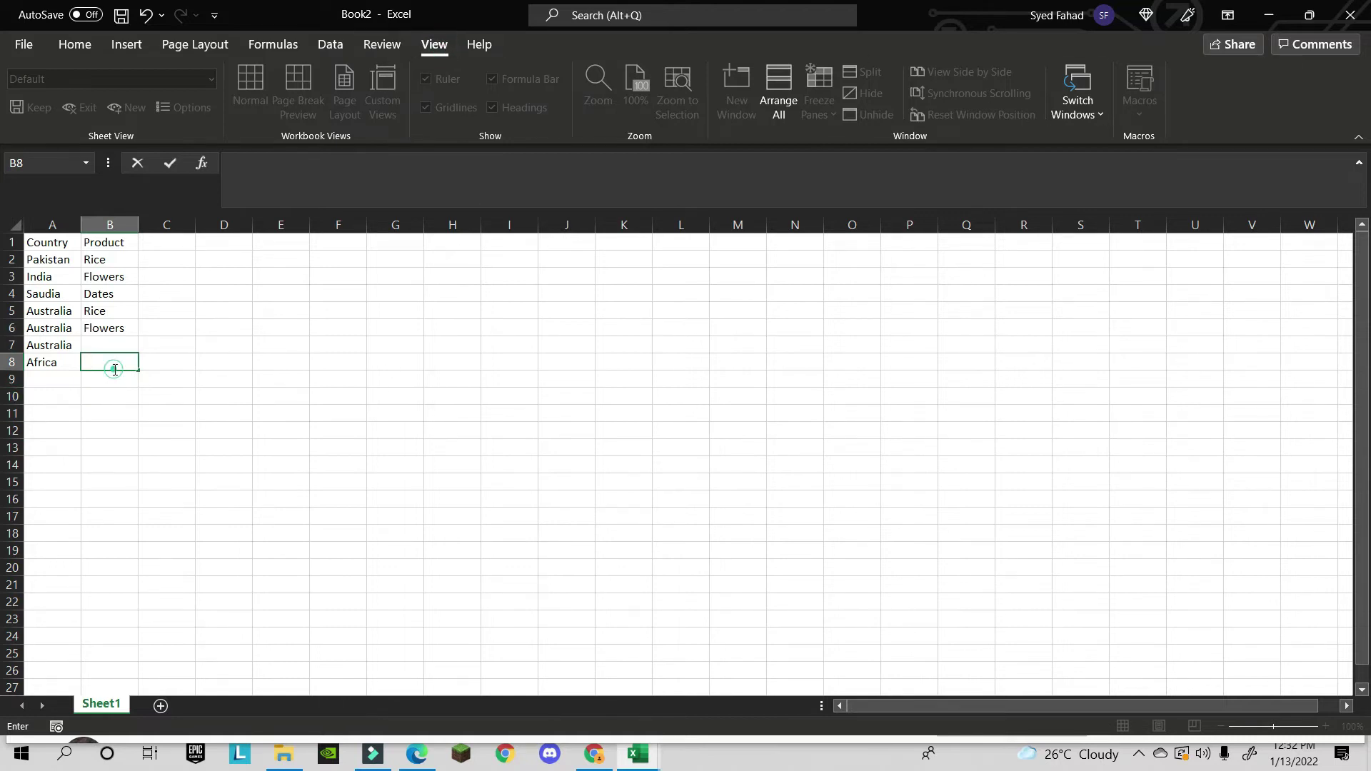
click(114, 392)
- Bring up the View tab's Macros dropdown, keeping Africa unchanged in A8
click(133, 364)
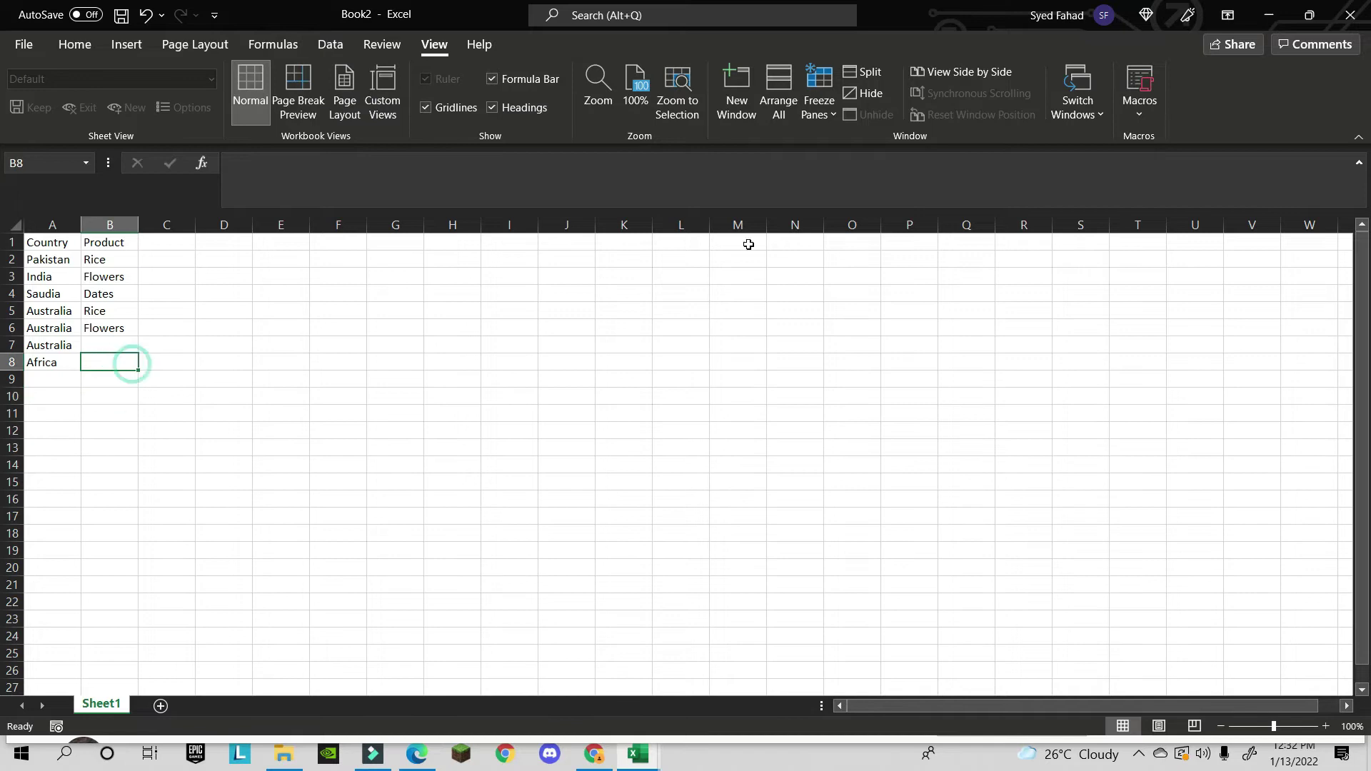
click(1142, 117)
click(71, 362)
key(BackSpace)
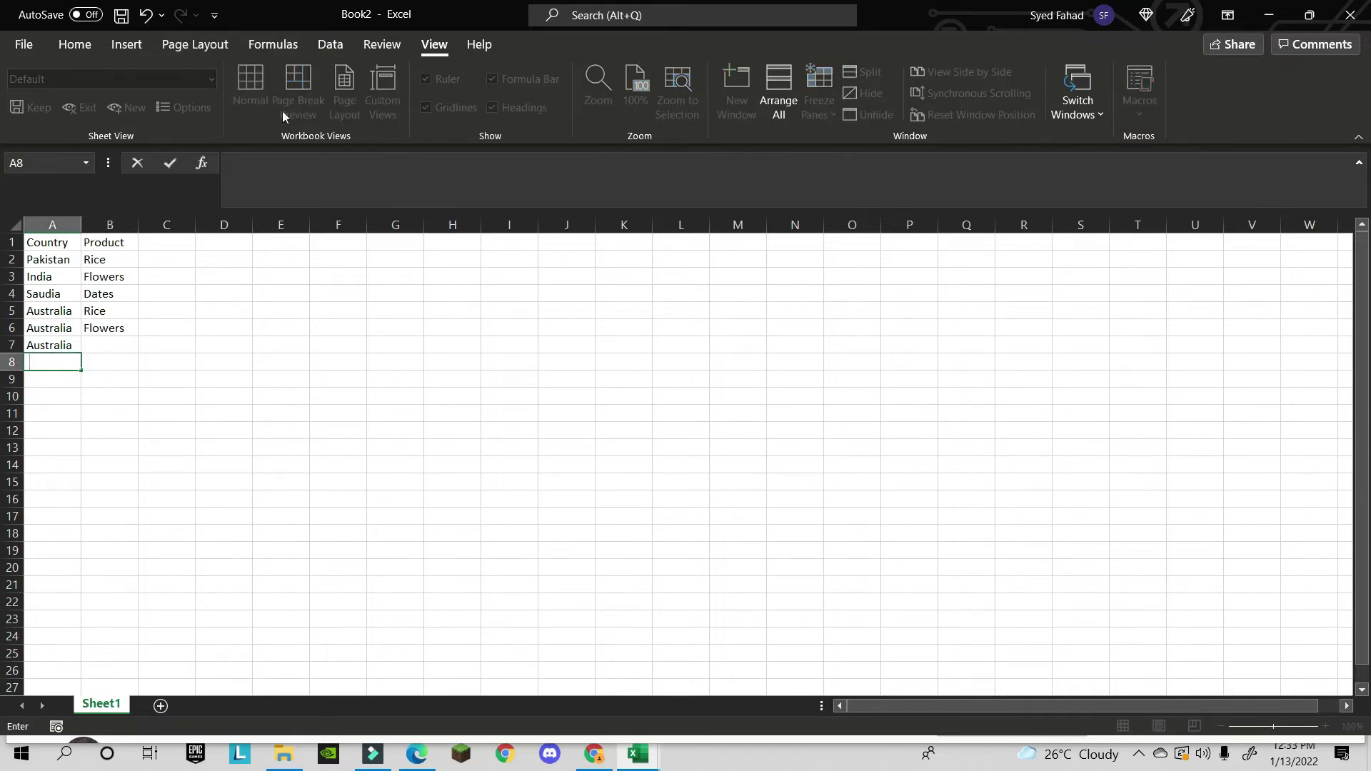
key(Escape)
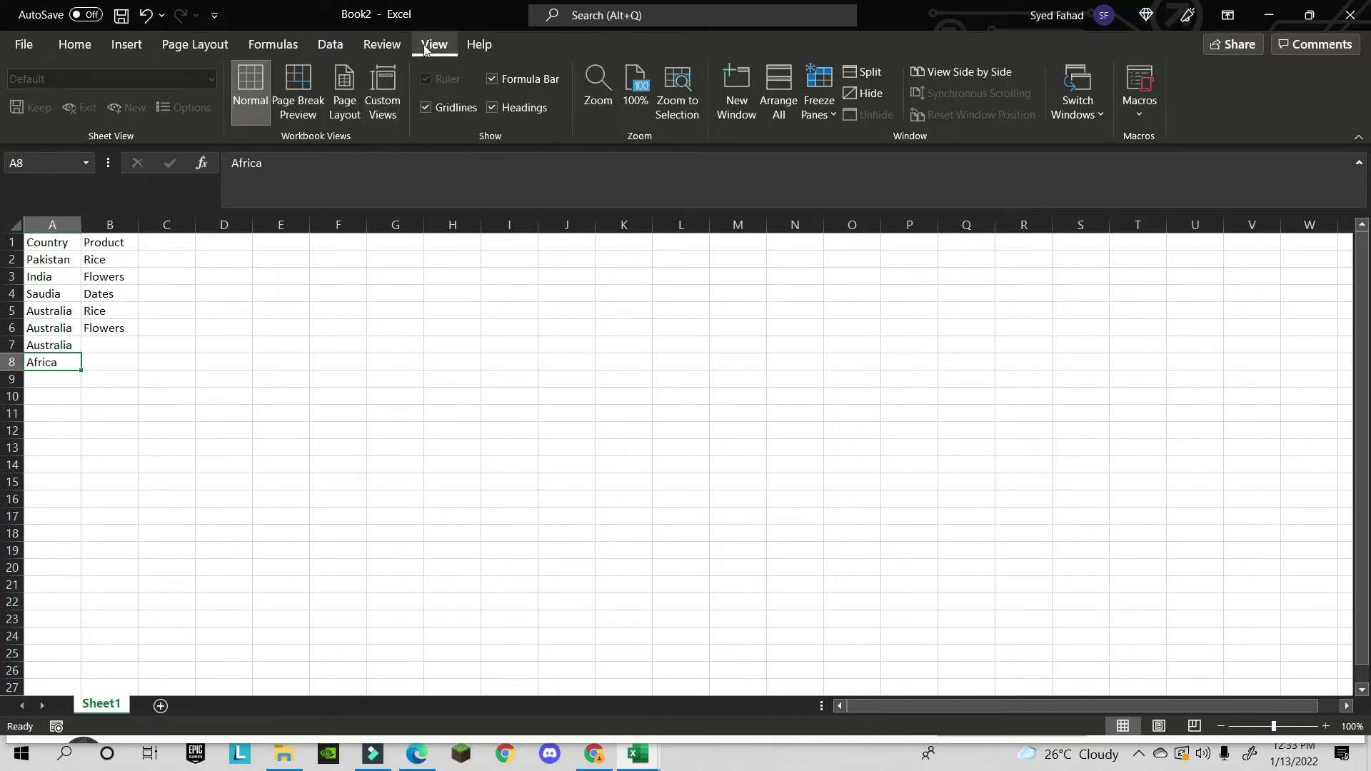
click(1142, 112)
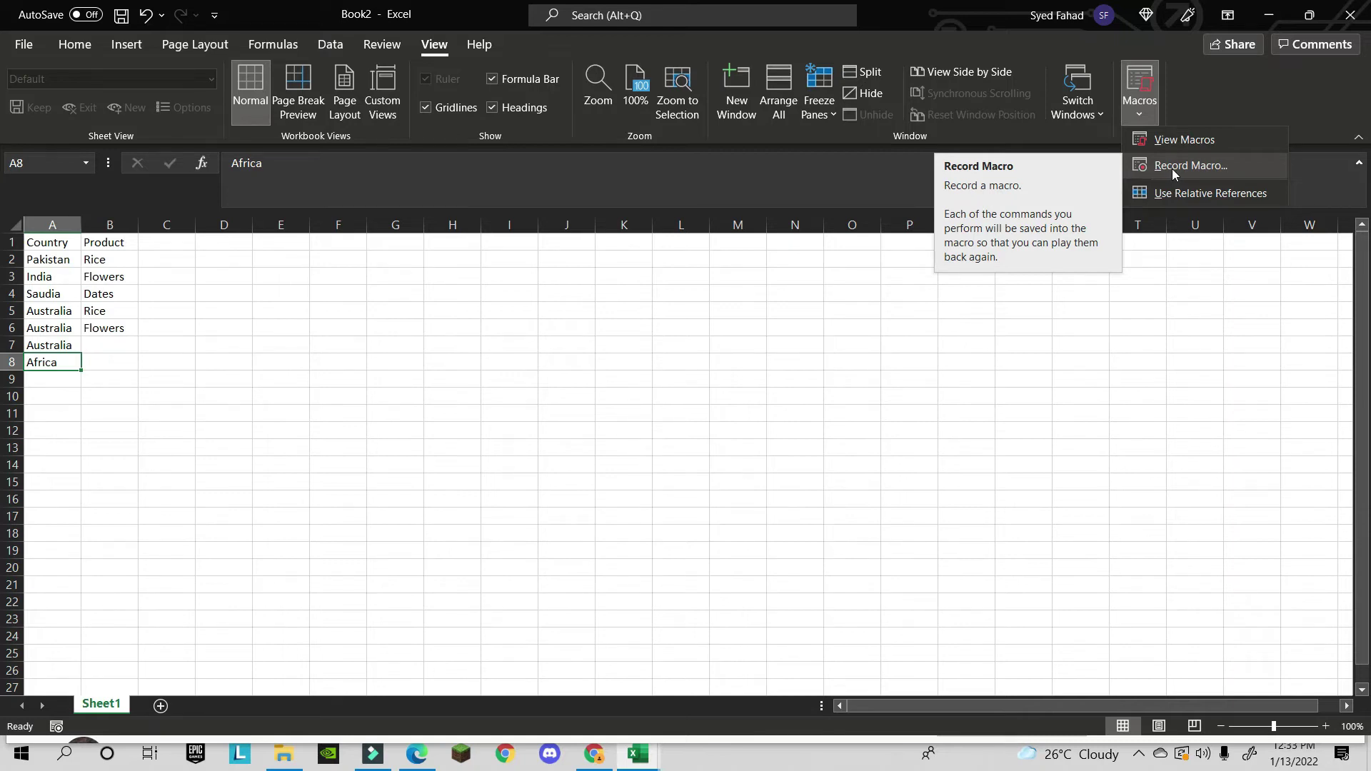
- Try recording a macro named 'items', then abandon it after repeated invalid-name warnings
click(1172, 168)
key(BackSpace)
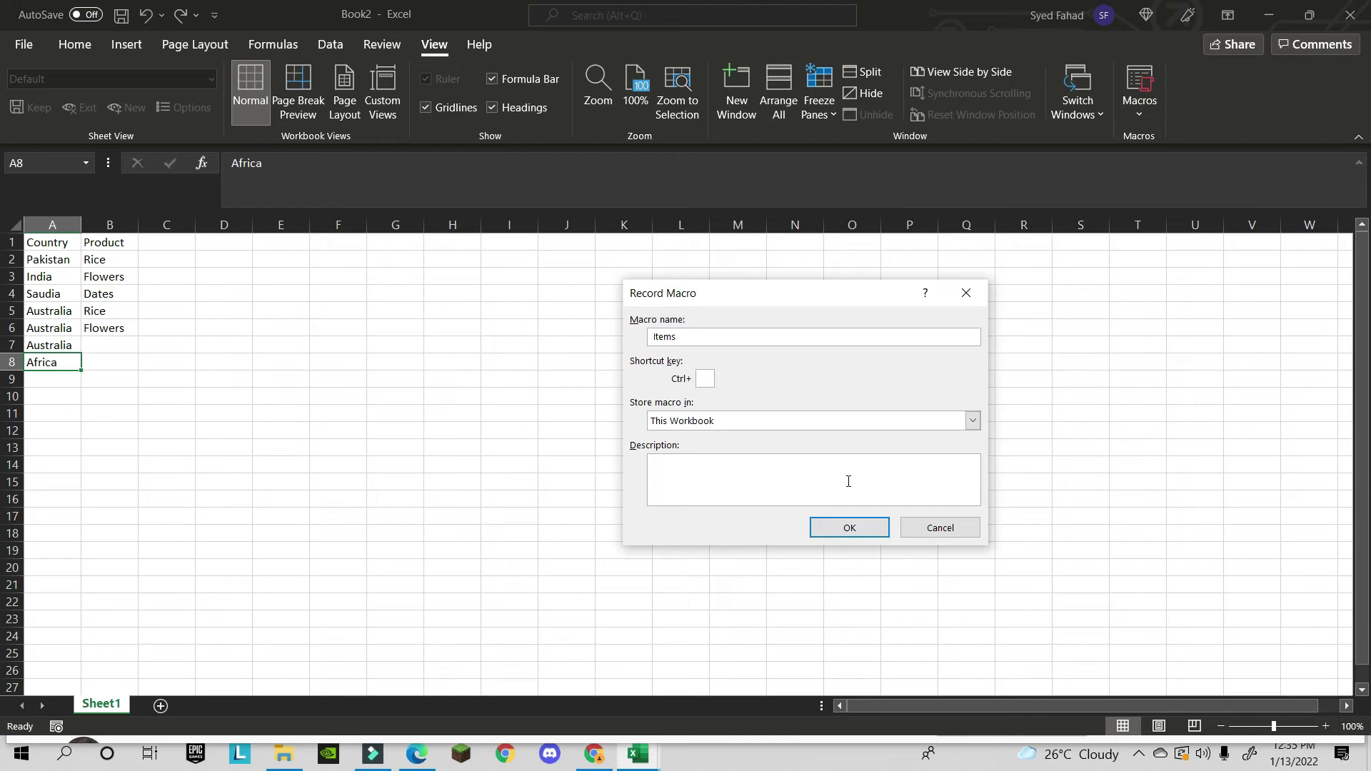
click(854, 527)
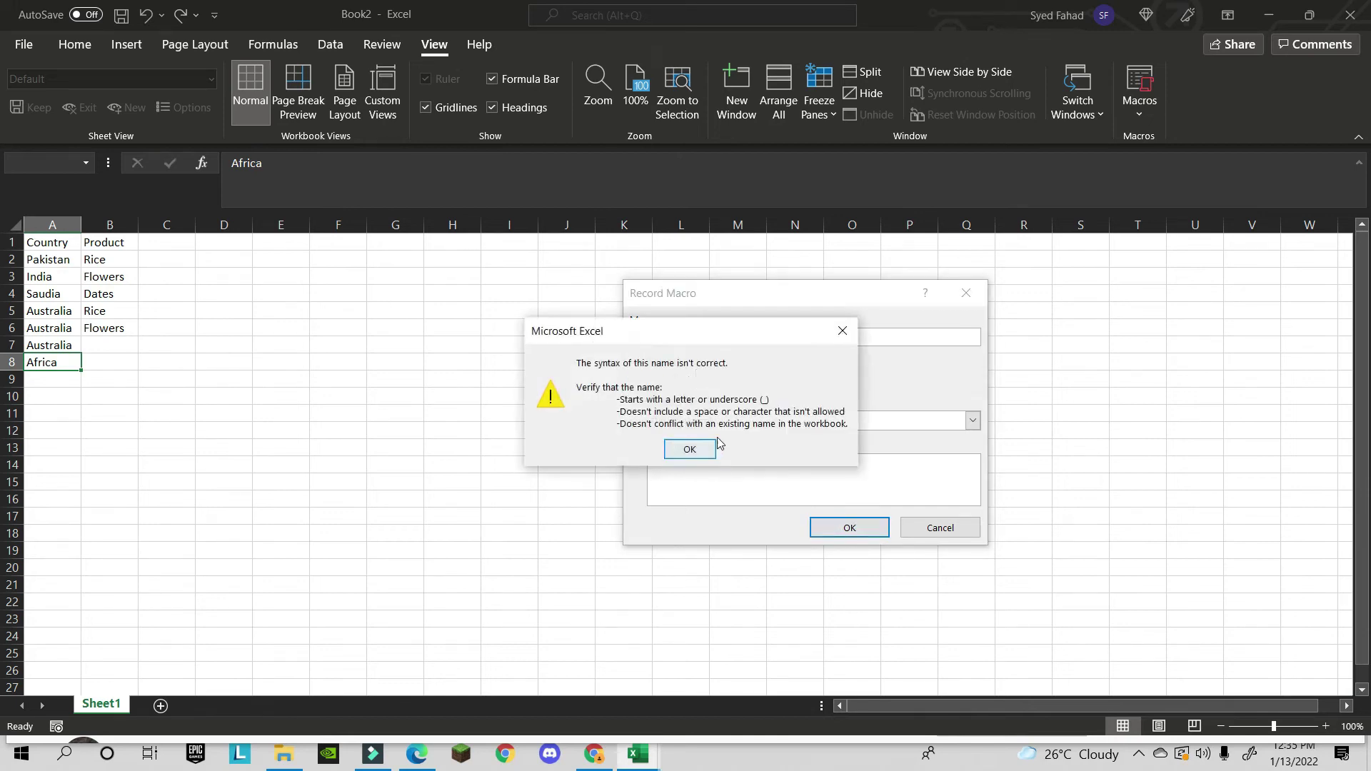
click(690, 448)
text(items)
click(844, 533)
click(709, 457)
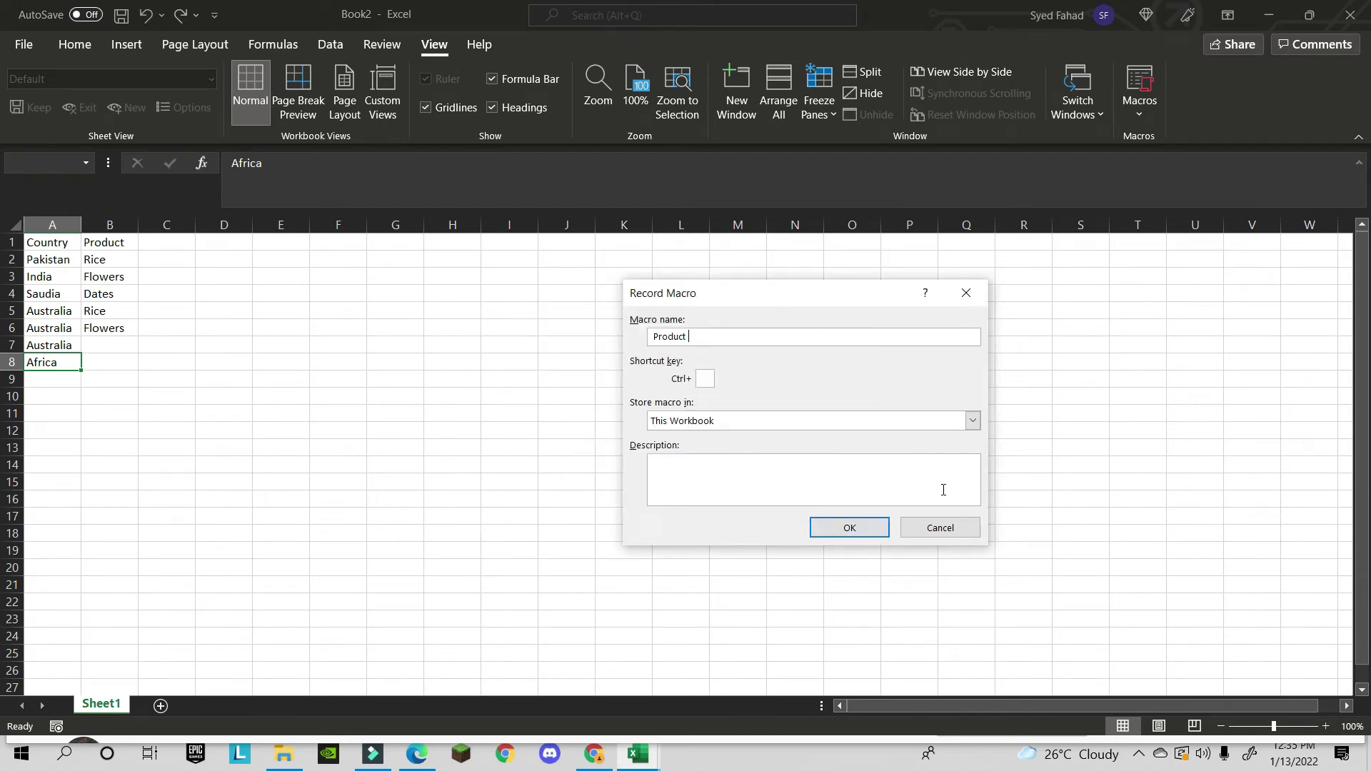
click(861, 528)
click(692, 448)
key(Escape)
key(BackSpace)
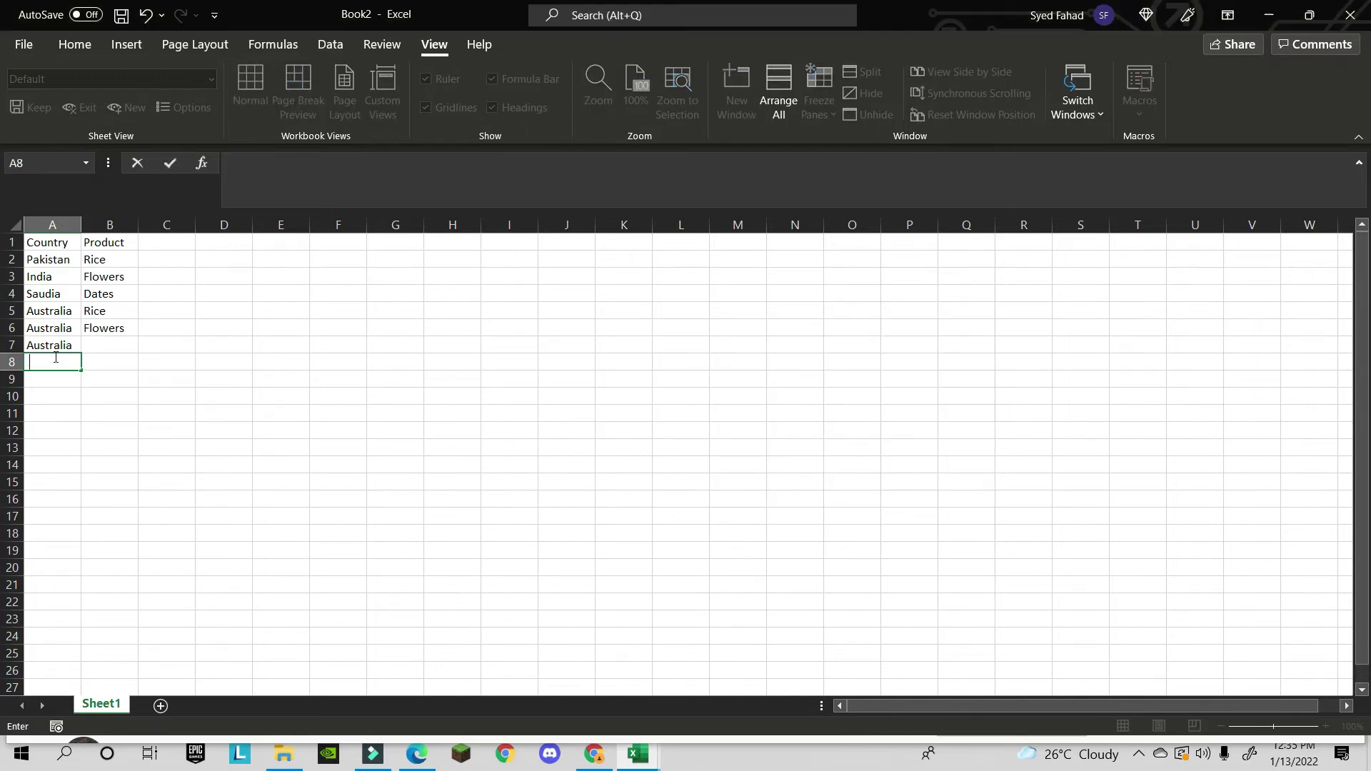
key(Escape)
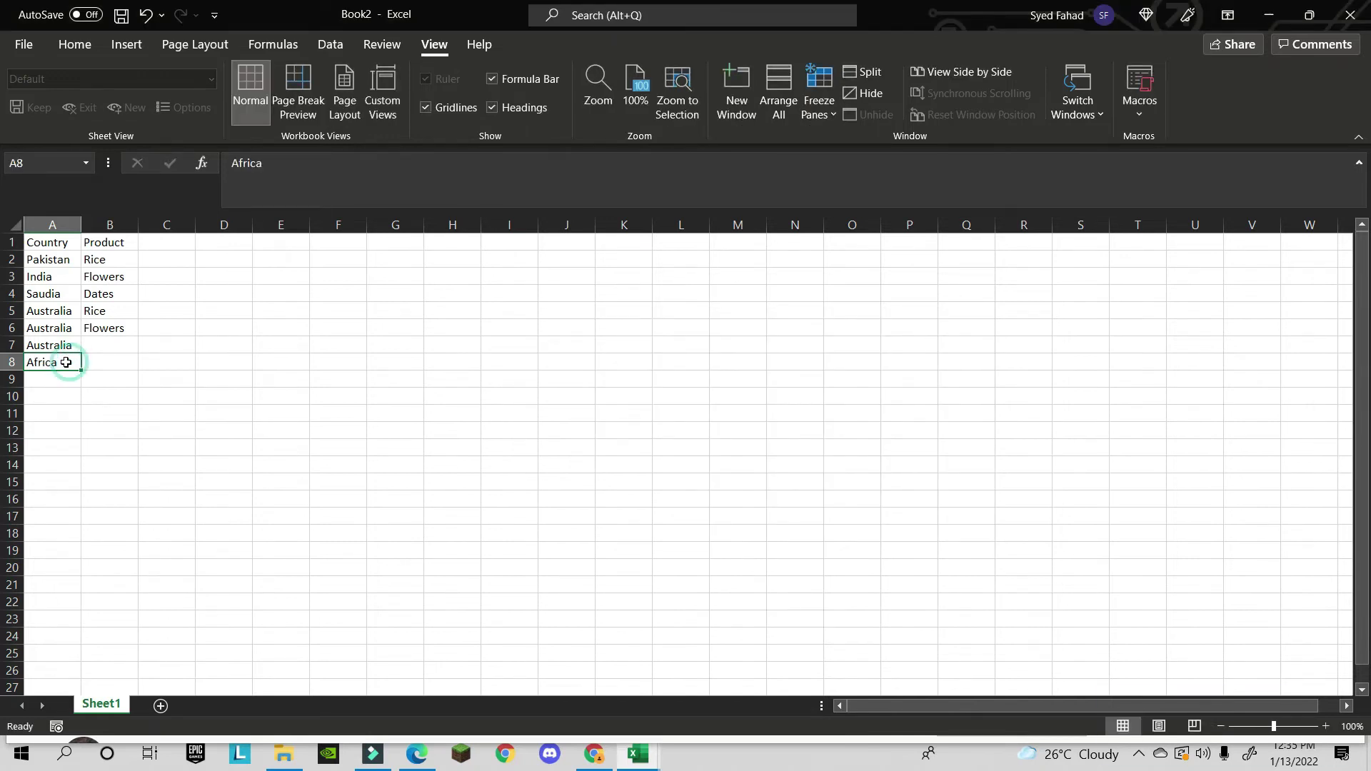
- Start recording a new macro named 'produce' stored in This Workbook
click(1140, 111)
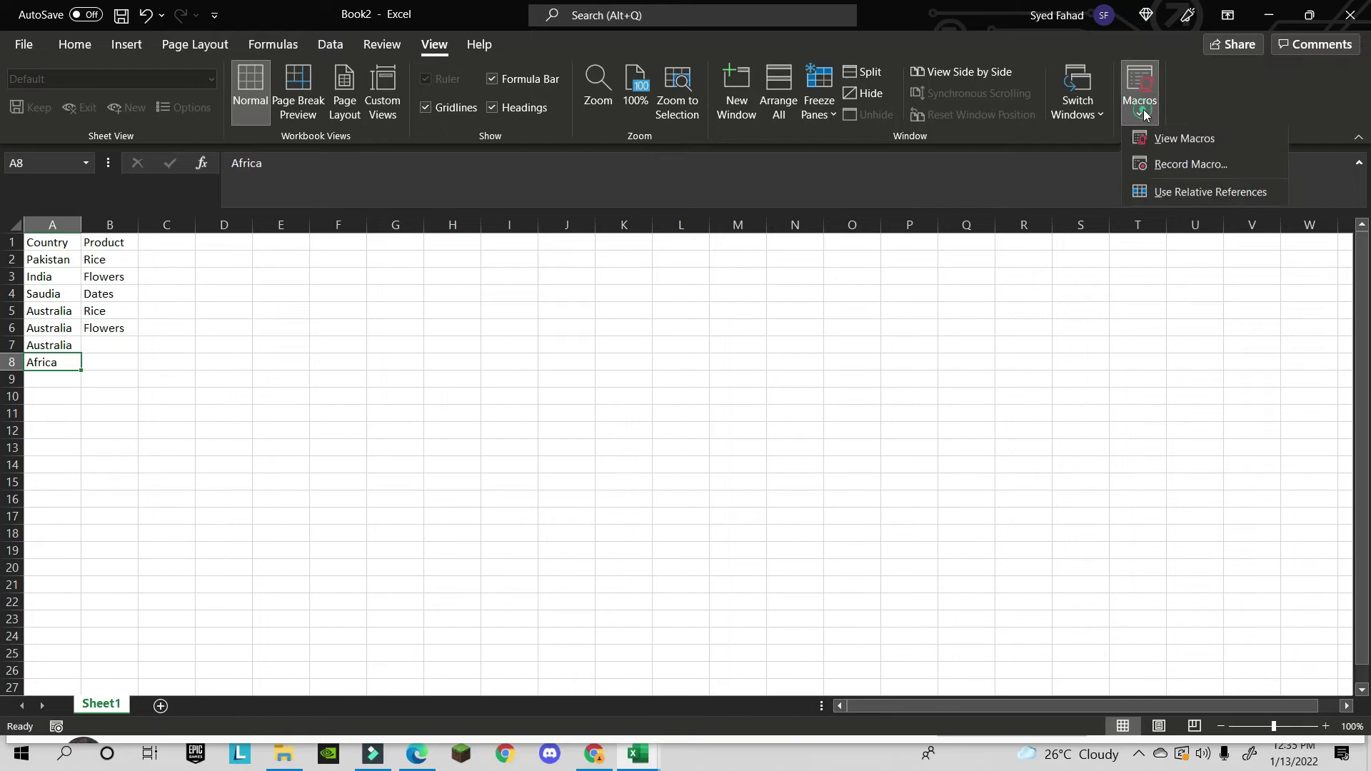
click(1147, 167)
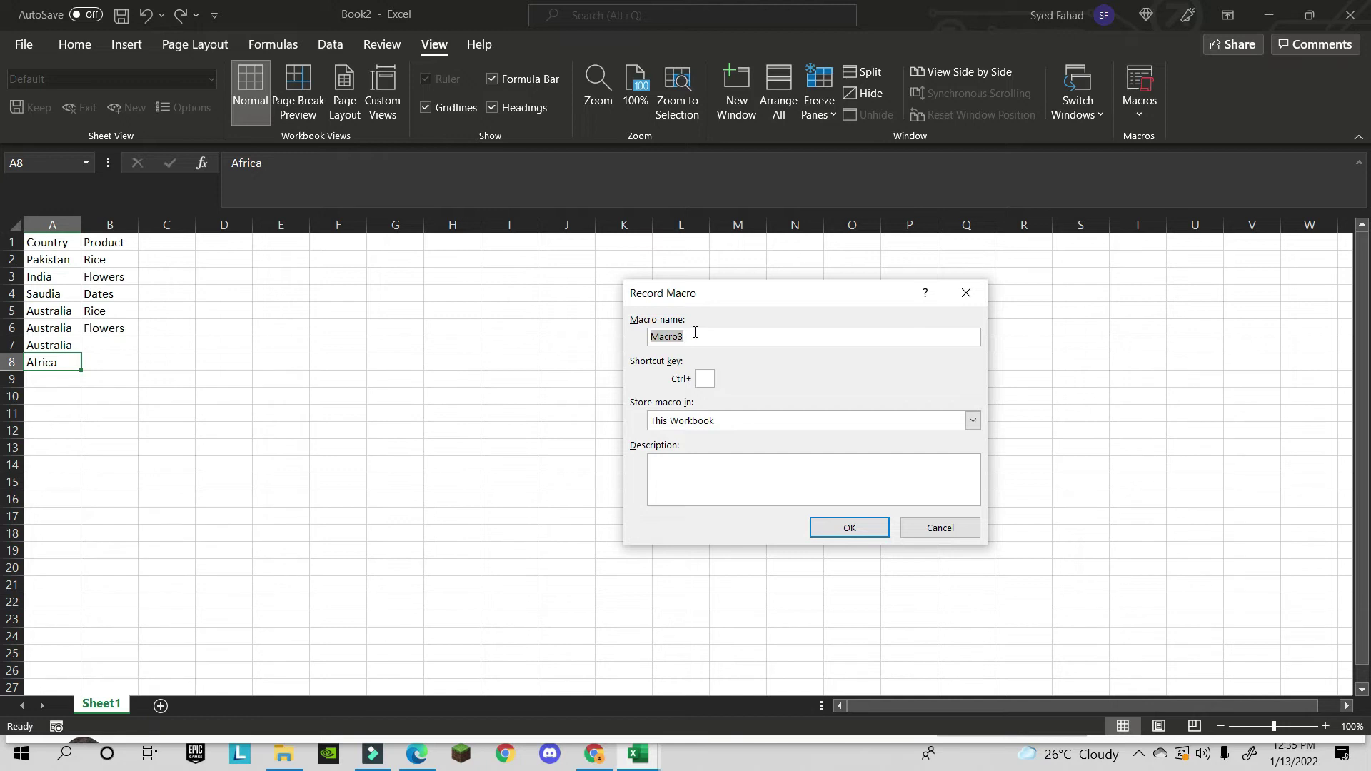
text(produce)
click(840, 532)
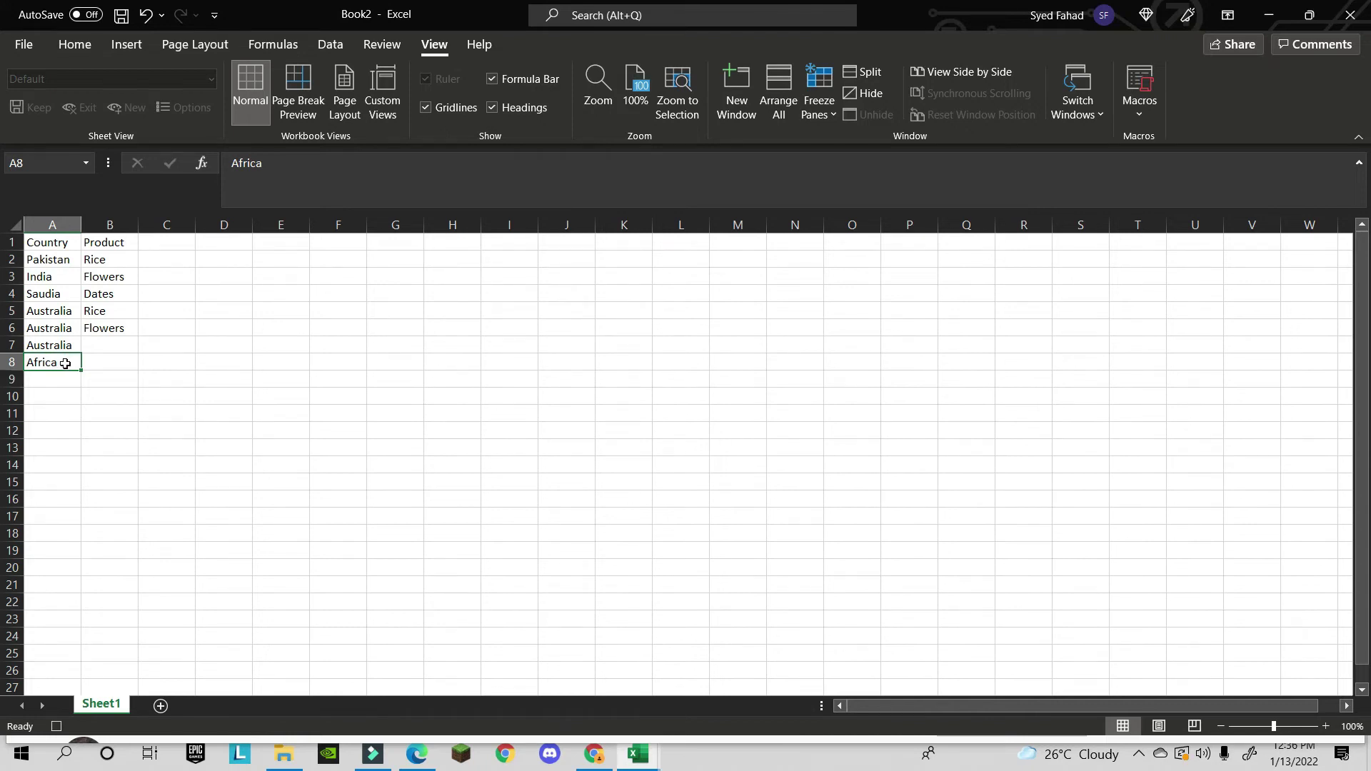
- Fill Africa into A9:A10 and Rice, Flowers, Dates into B8:B10
key(ctrl+c)
drag(46, 384, 51, 394)
key(ctrl+v)
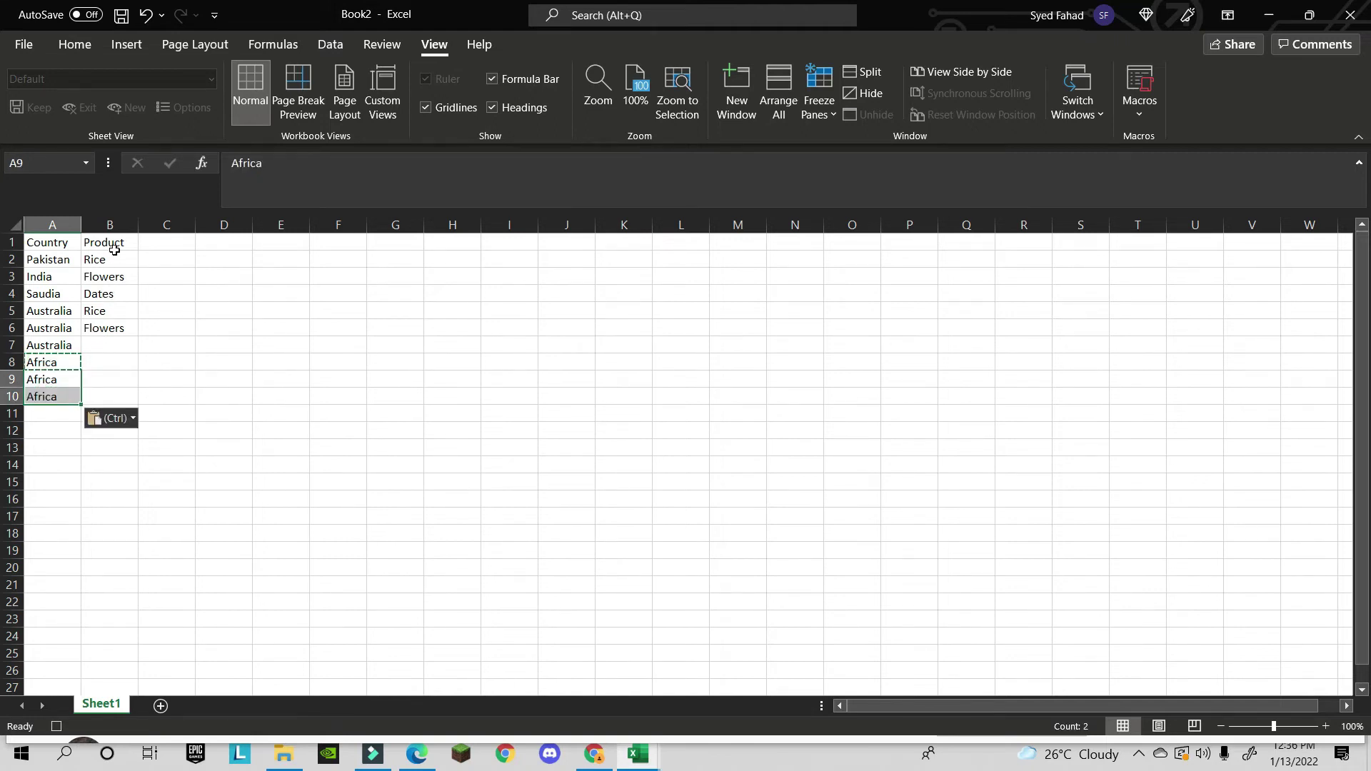
drag(110, 259, 105, 303)
key(ctrl+c)
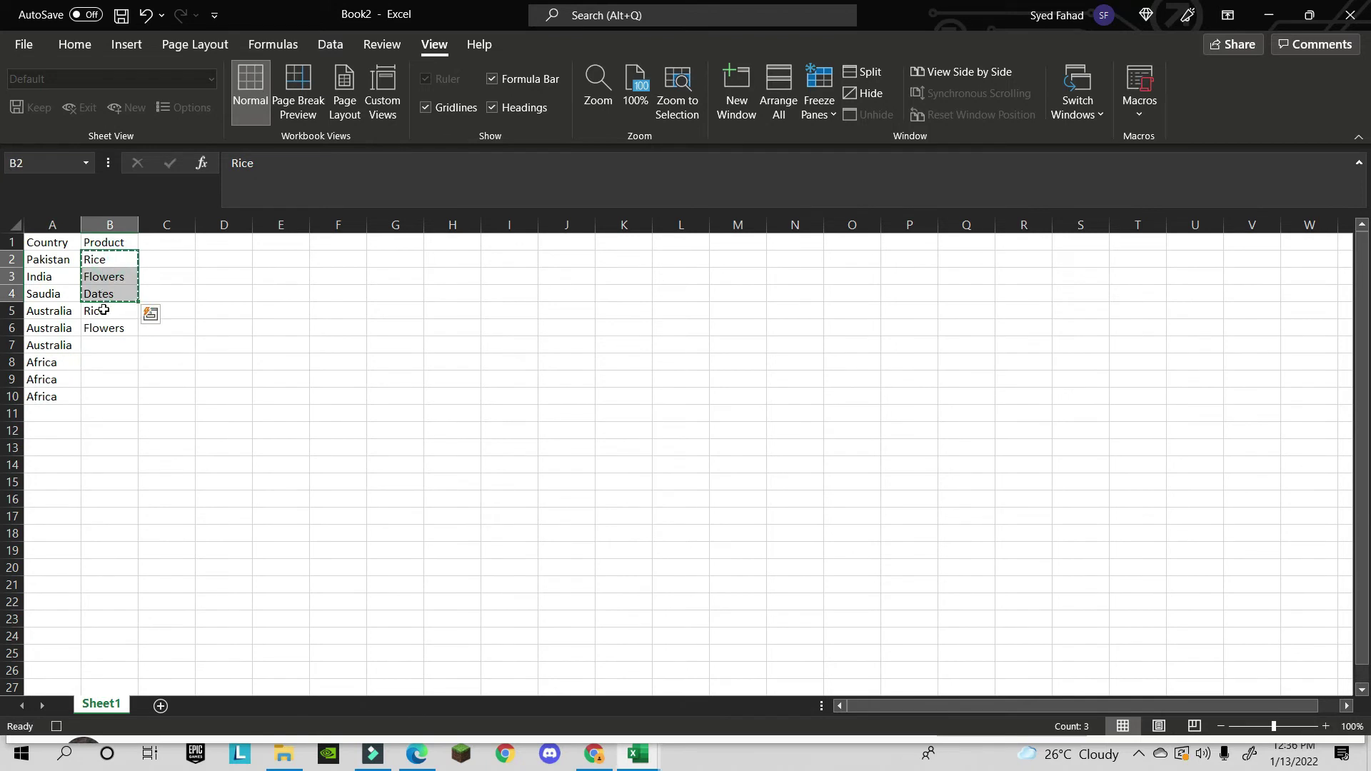
drag(98, 362, 95, 392)
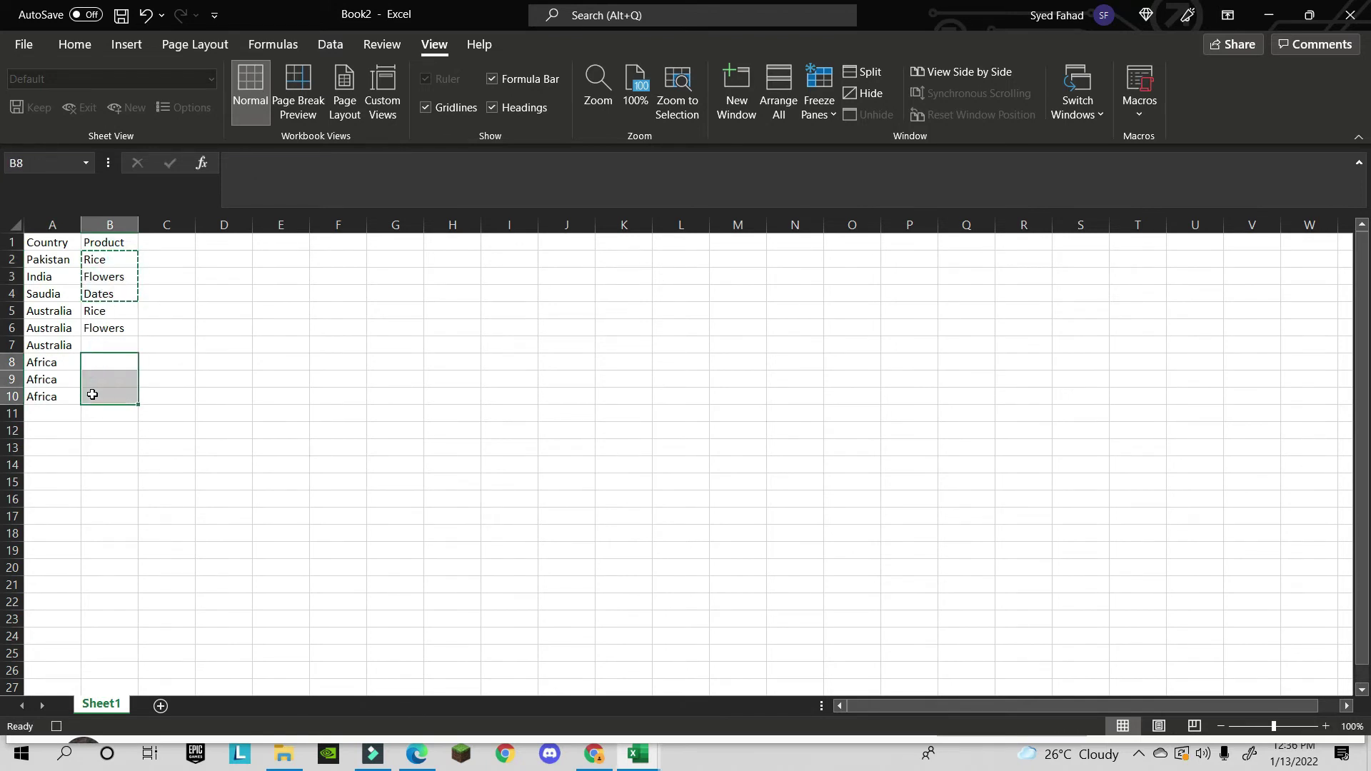
key(ctrl+v)
key(Escape)
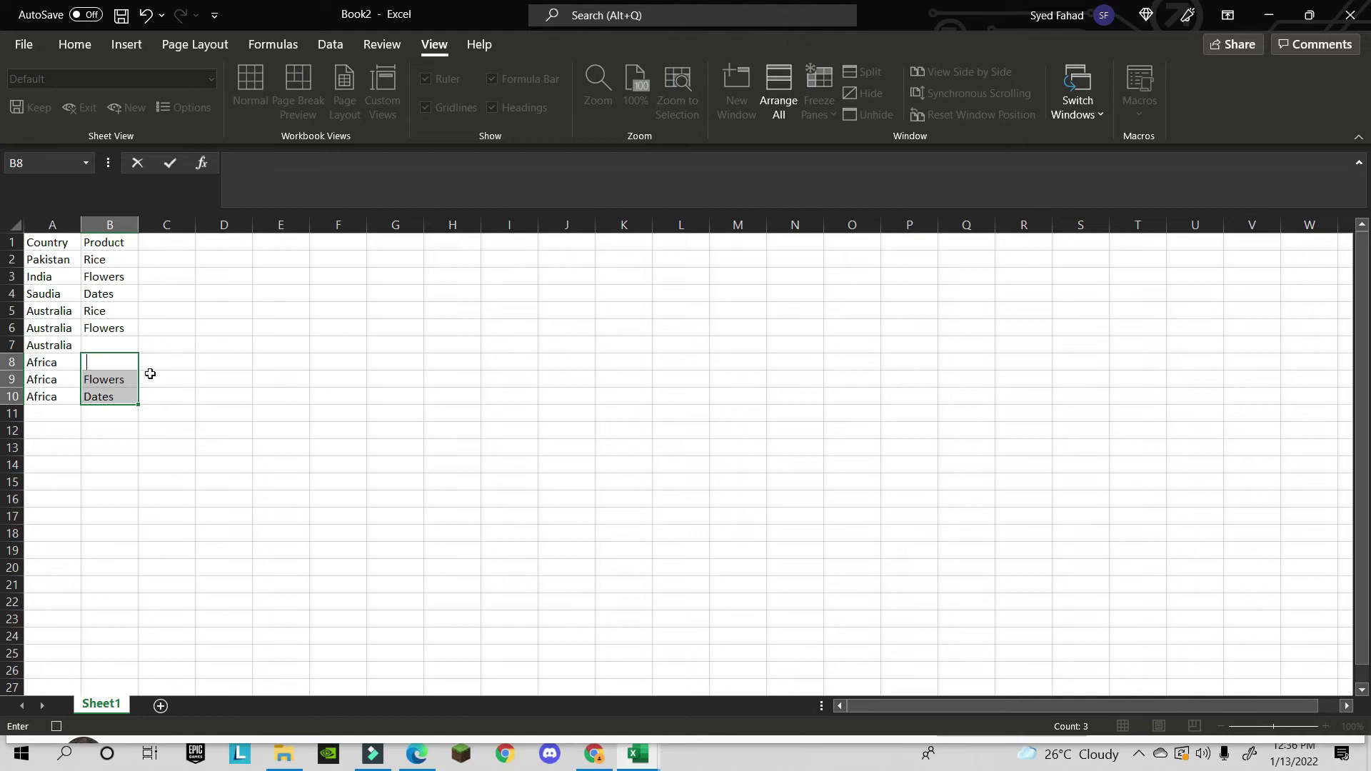
click(149, 376)
click(100, 380)
click(100, 398)
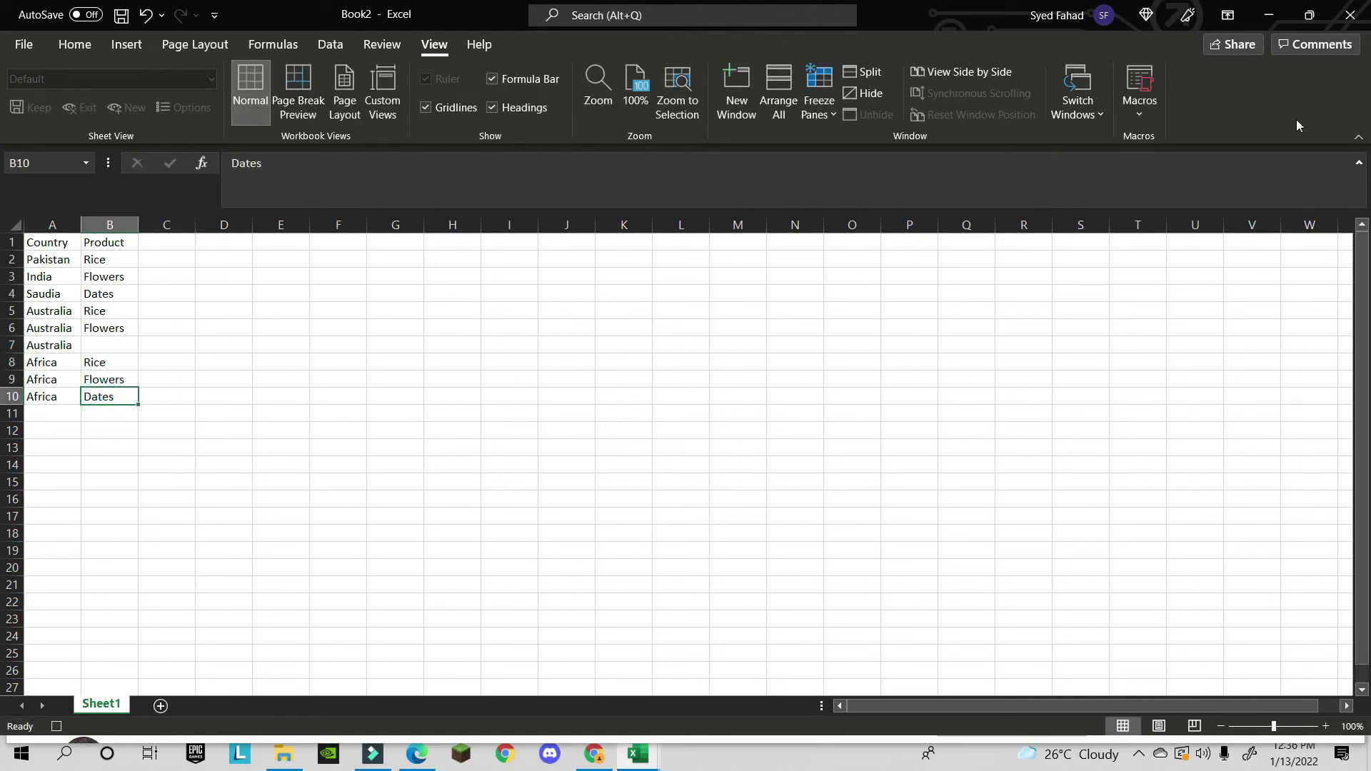
- Stop recording the produce macro and begin a new entry in A11
click(1139, 111)
click(1151, 167)
double_click(67, 414)
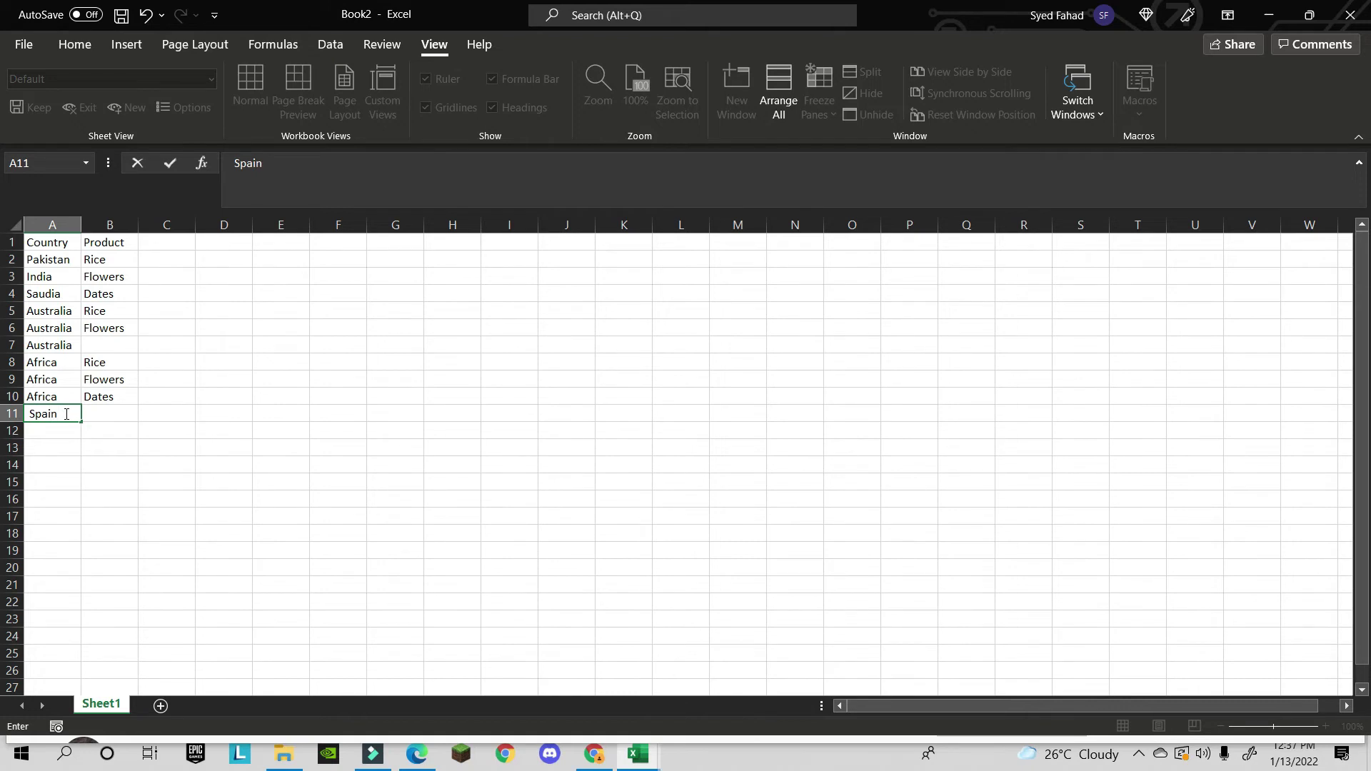
- Run the produce macro from the View Macros list after entering Spain in A11
key(Escape)
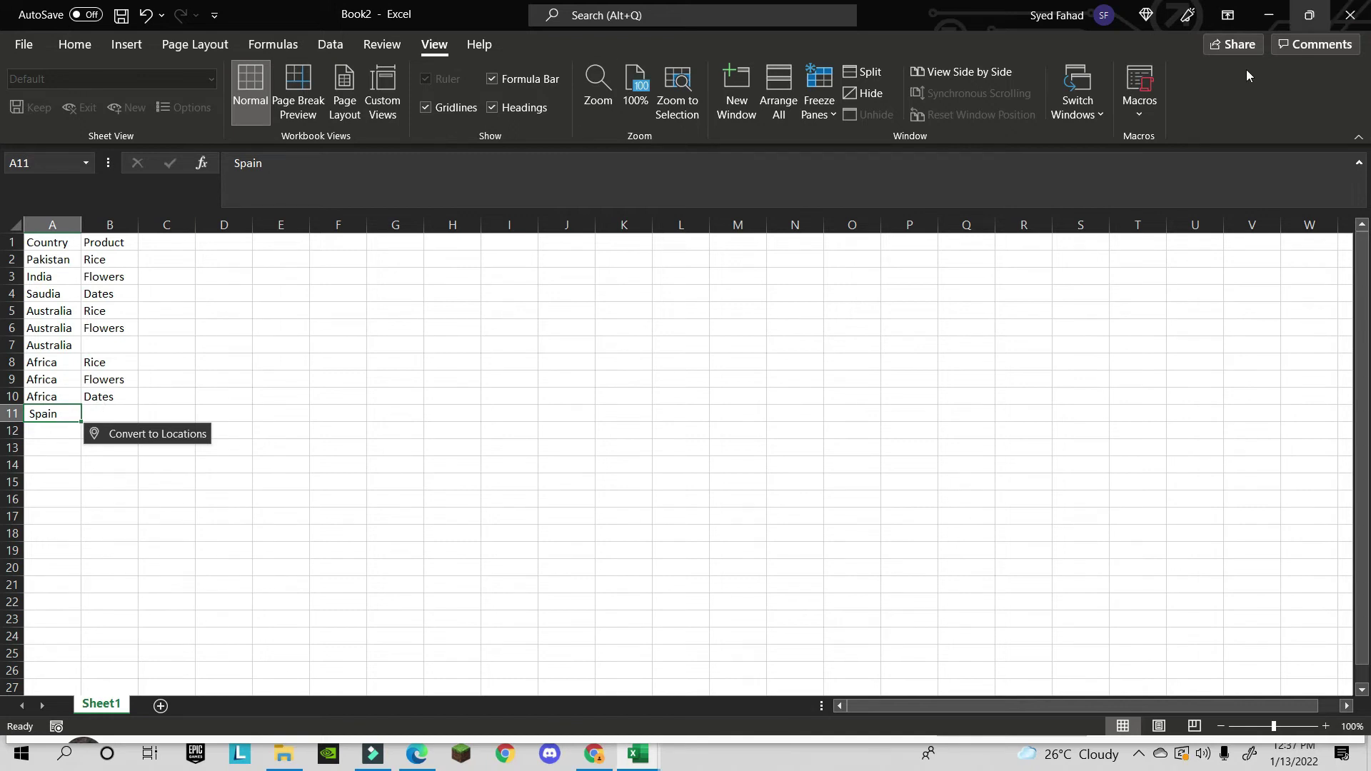
click(1140, 120)
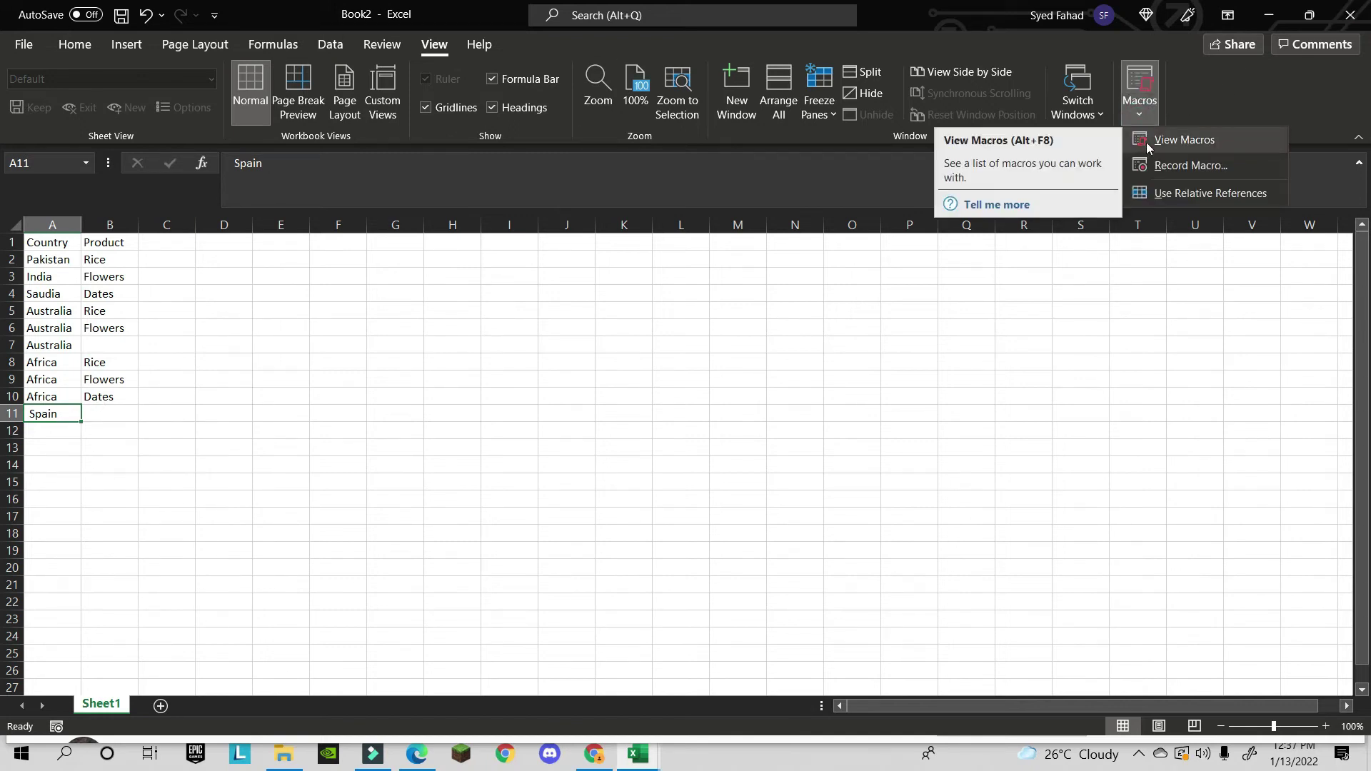
click(1147, 145)
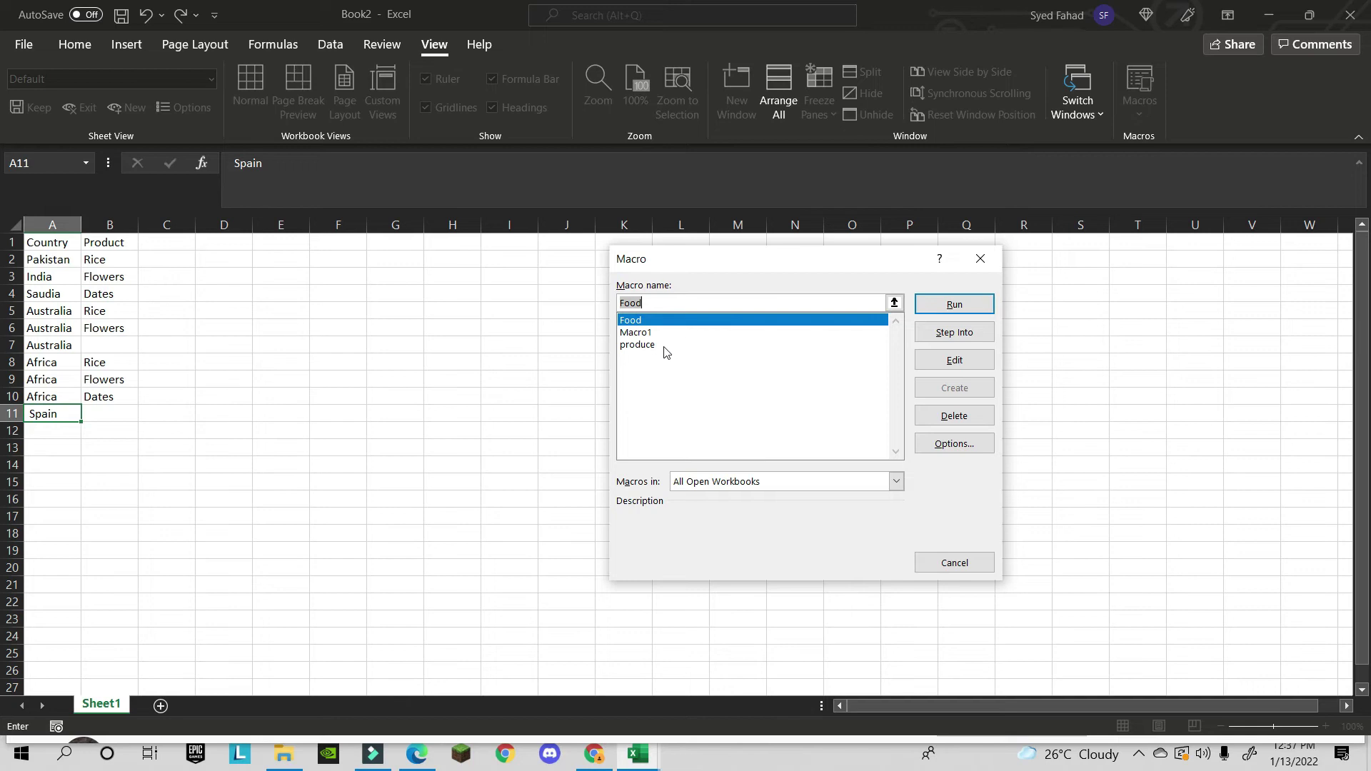
click(640, 346)
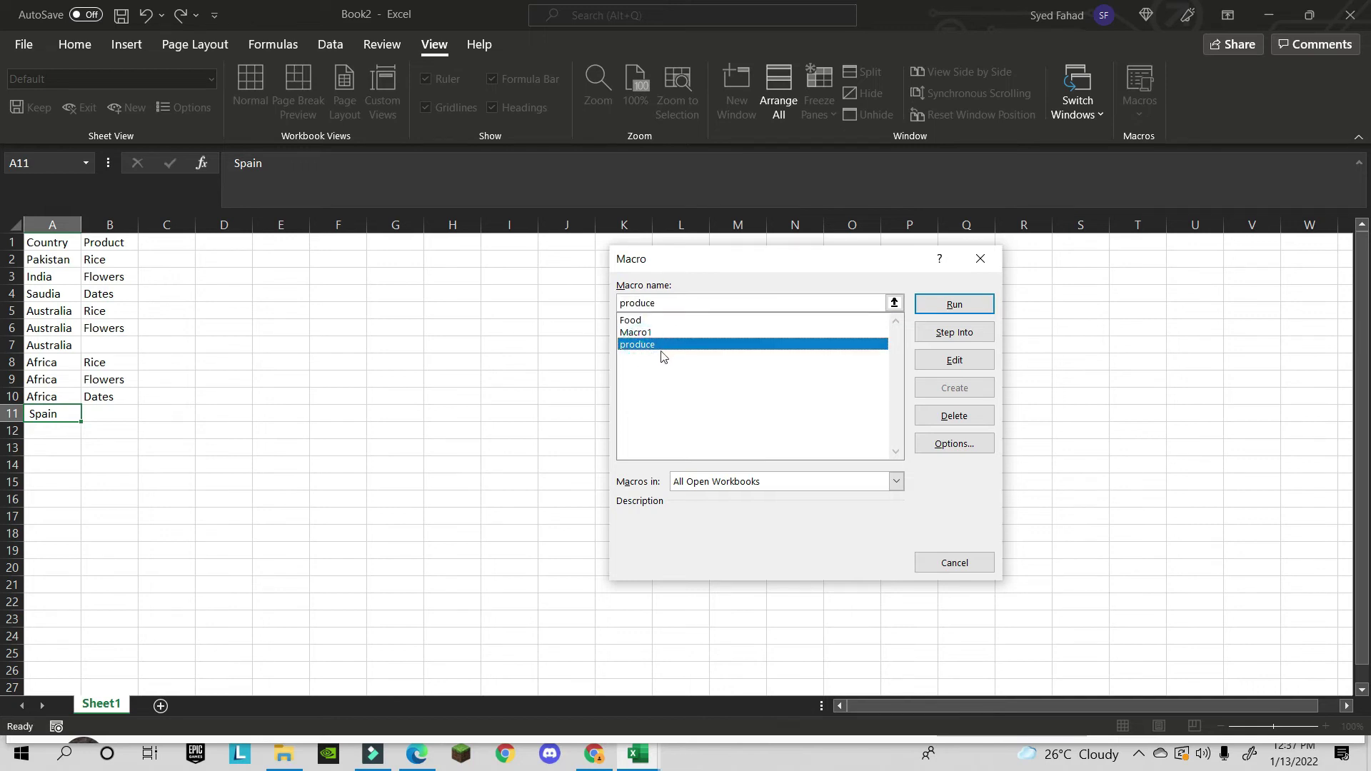
click(956, 305)
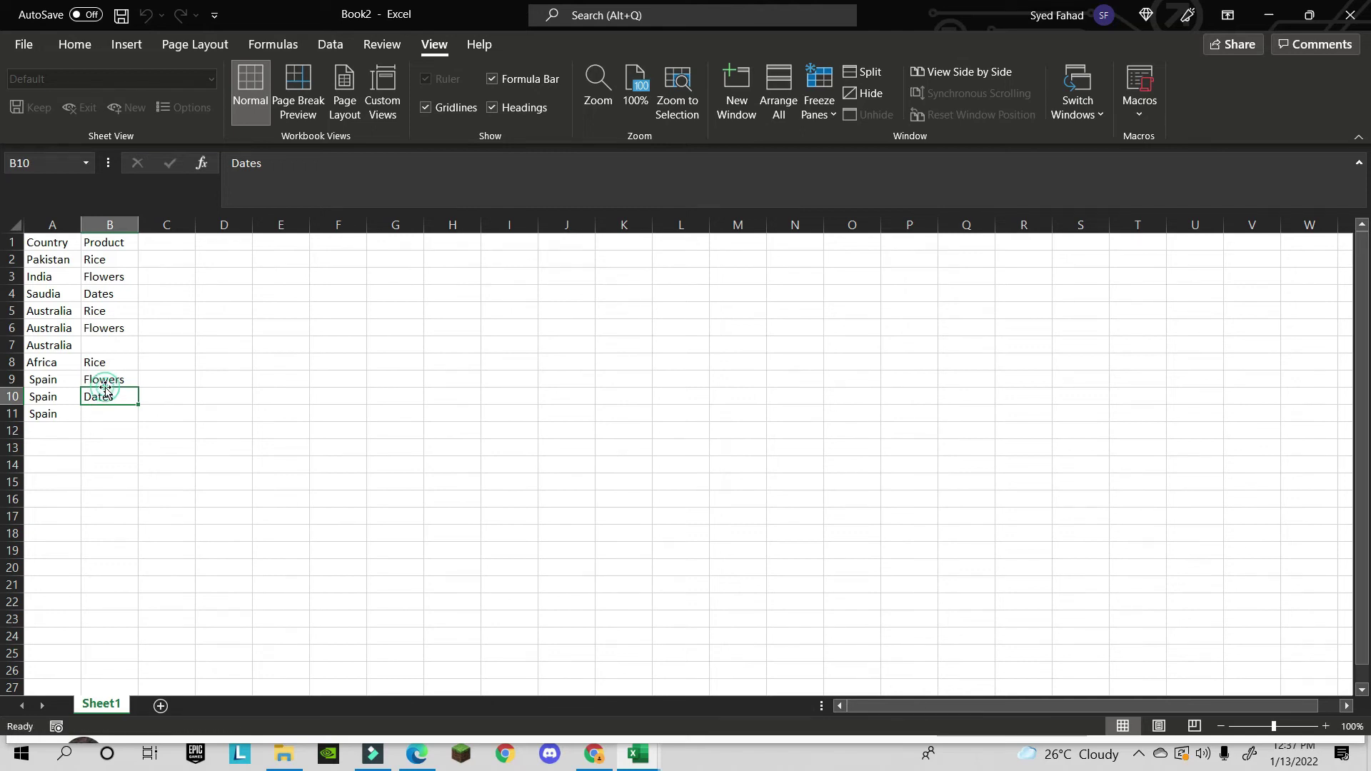
- Select the country names Pakistan, India, Saudia and Australia in A2:A5
click(66, 384)
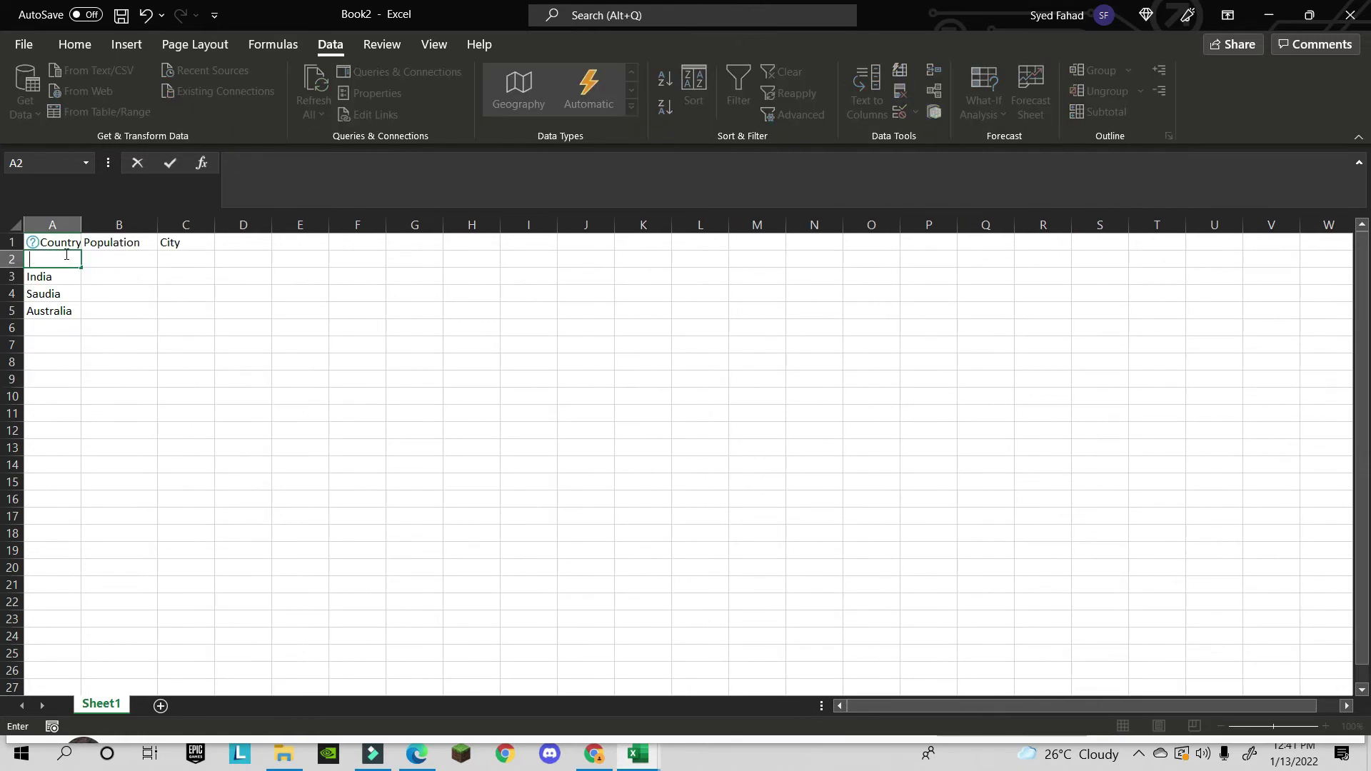
key(ctrl+z)
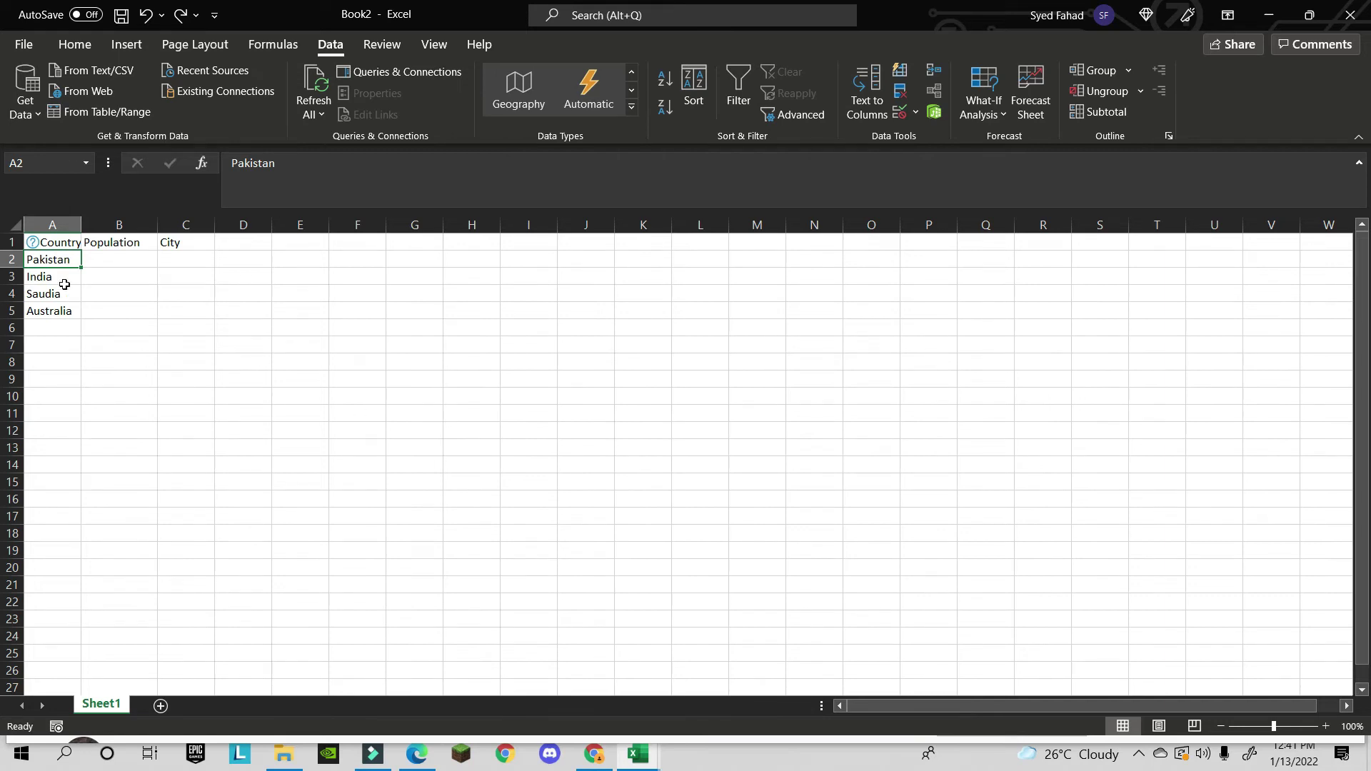
drag(69, 262, 61, 308)
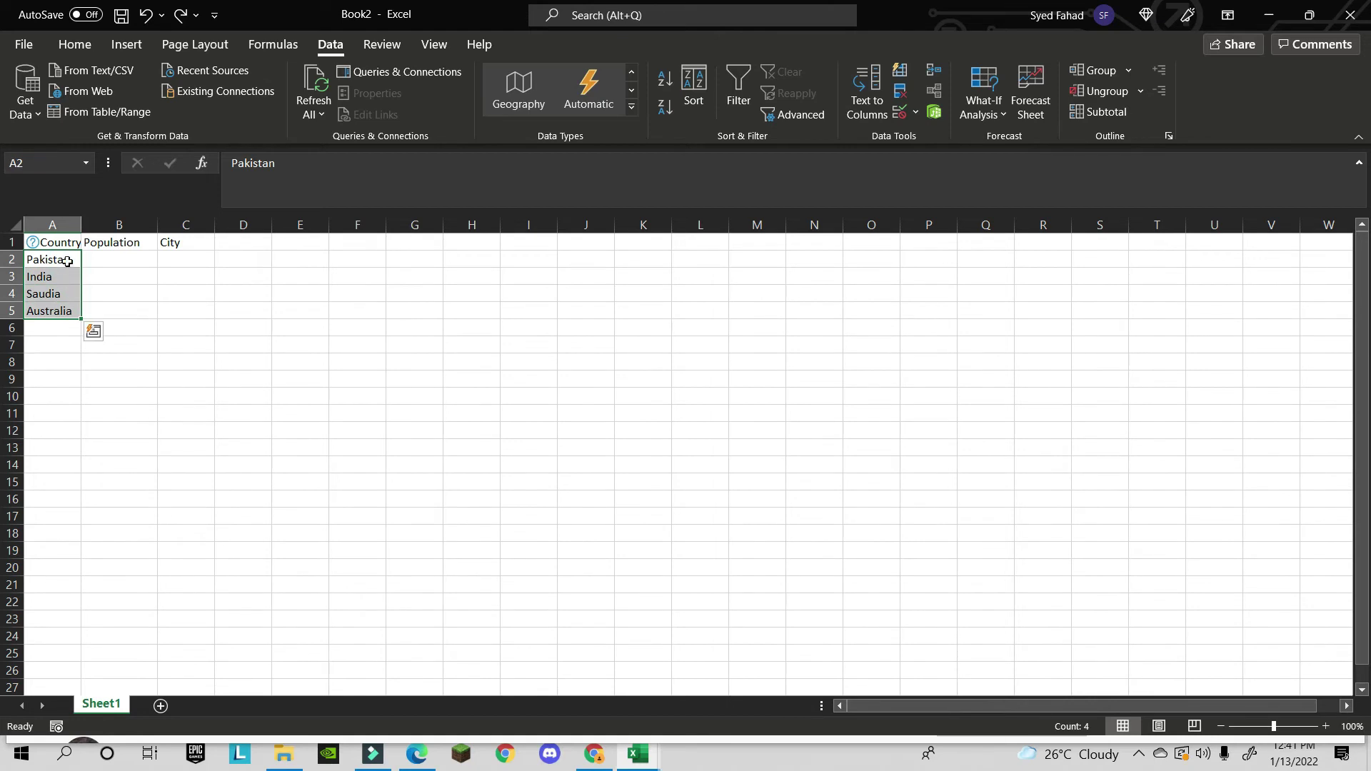
click(69, 261)
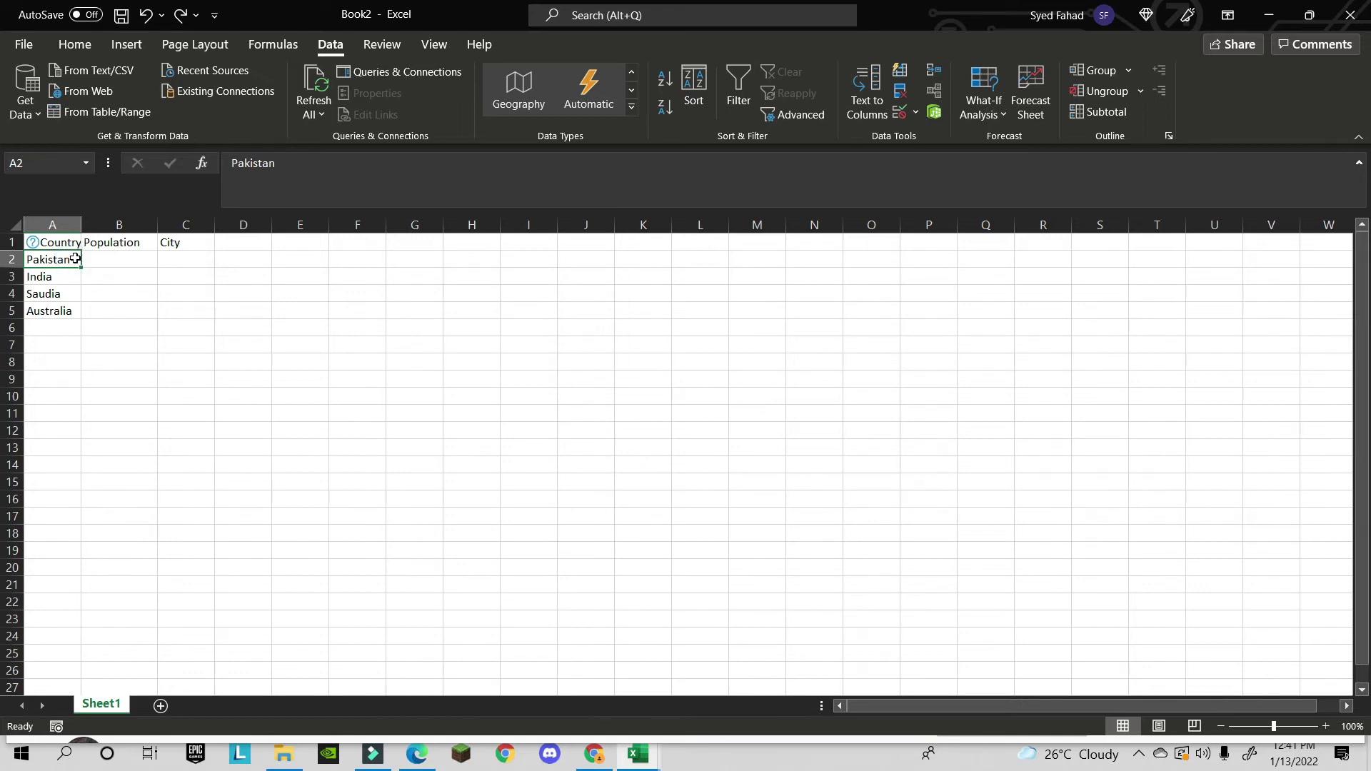
drag(75, 259, 52, 311)
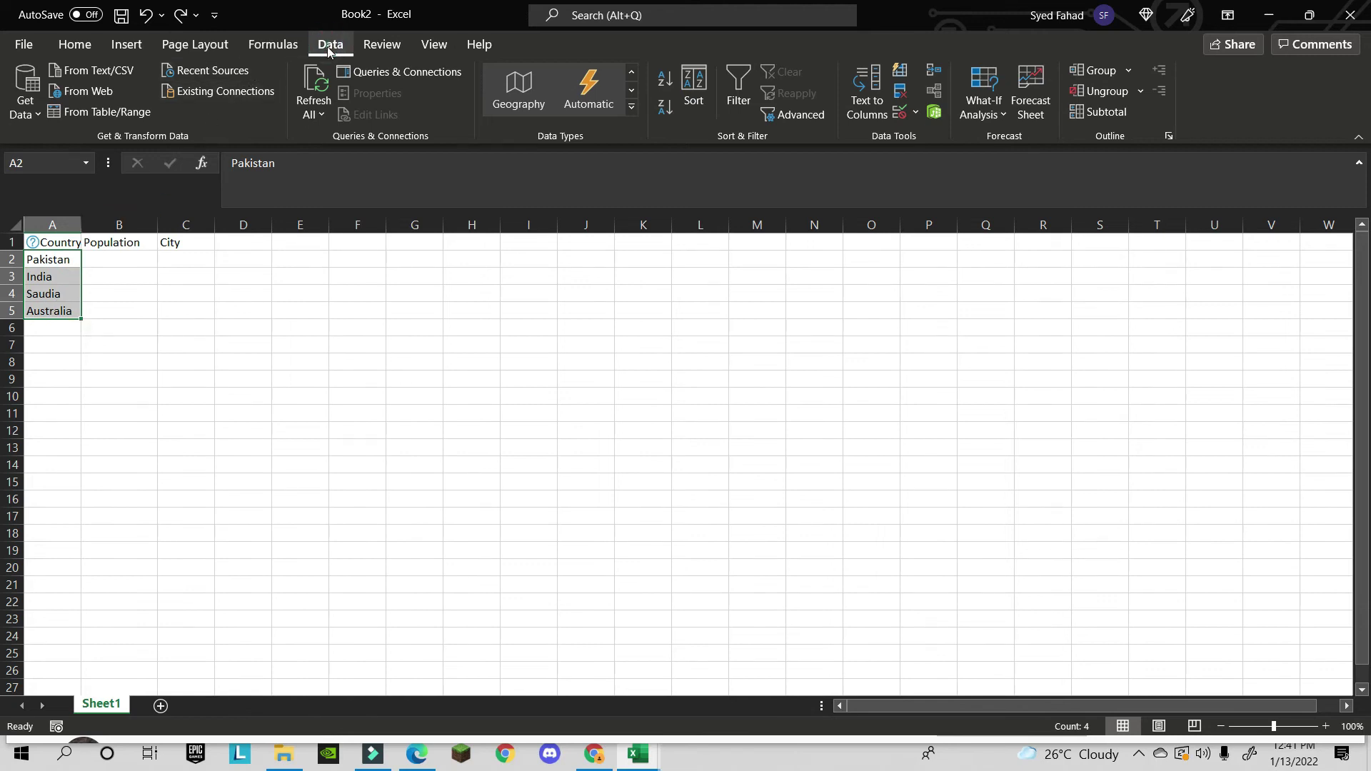
- Convert A2:A5 to the Geography data type and widen column A
click(631, 108)
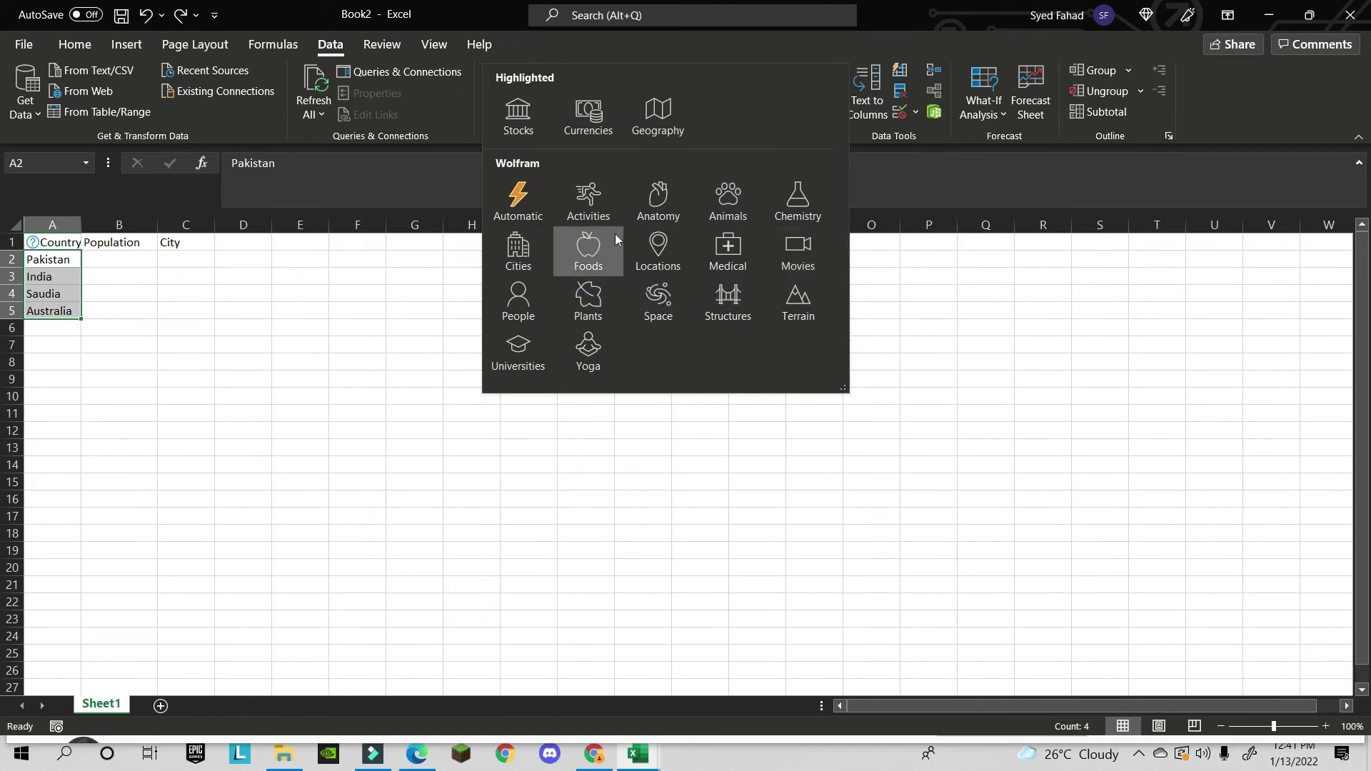
click(661, 135)
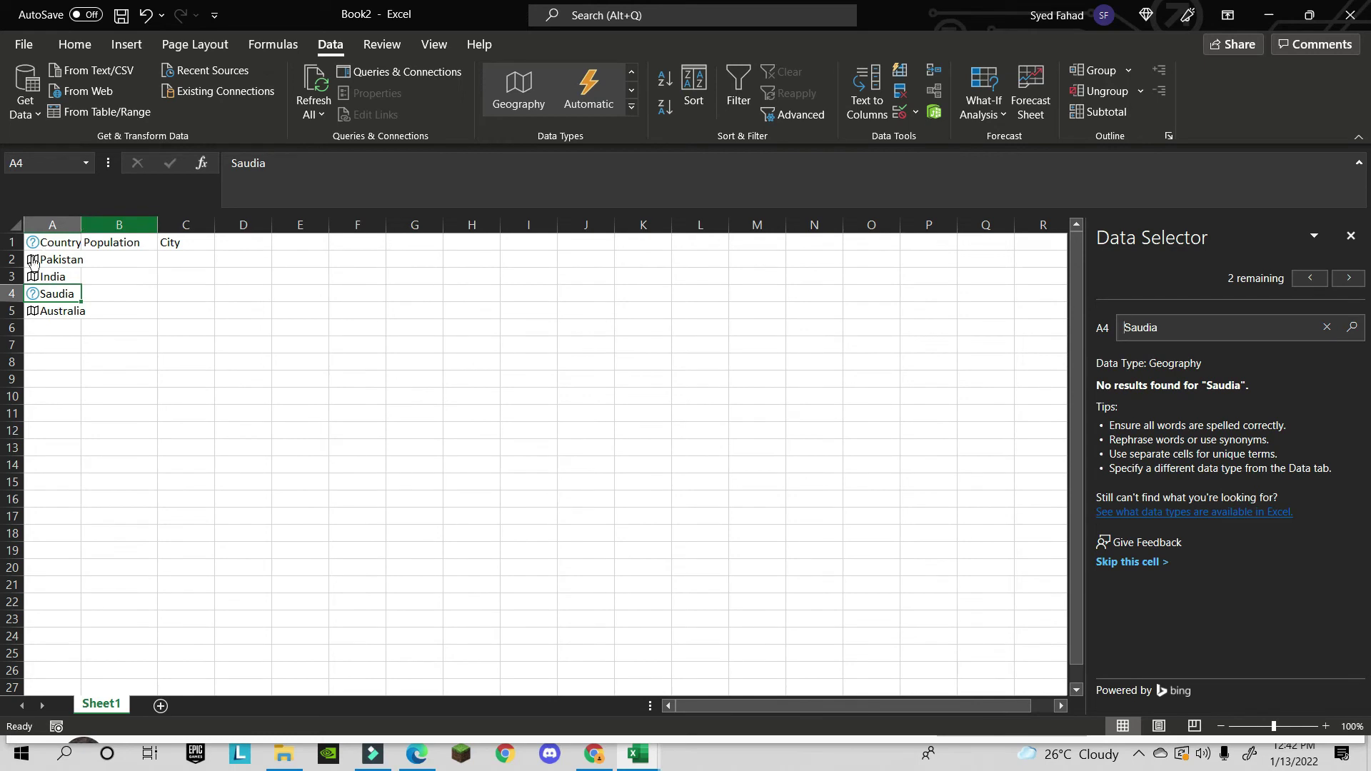
drag(81, 226, 111, 226)
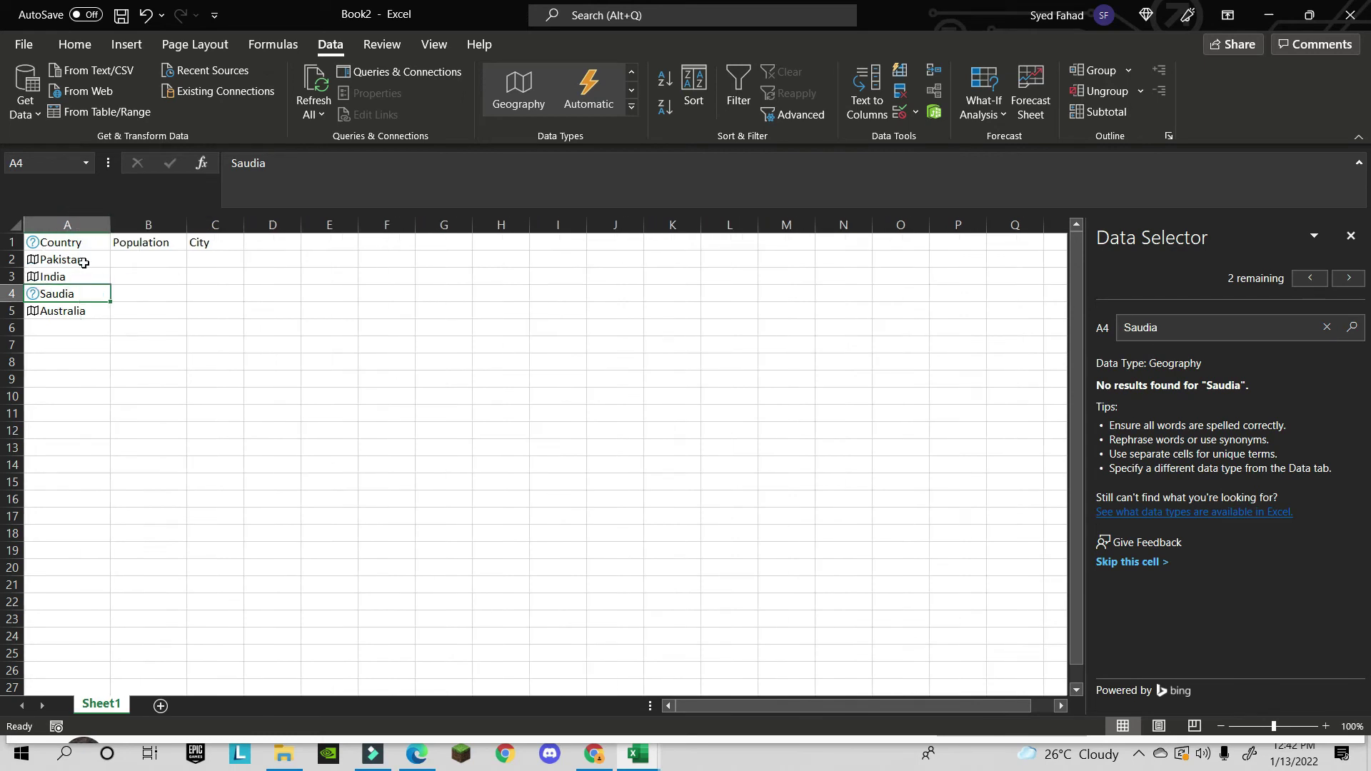
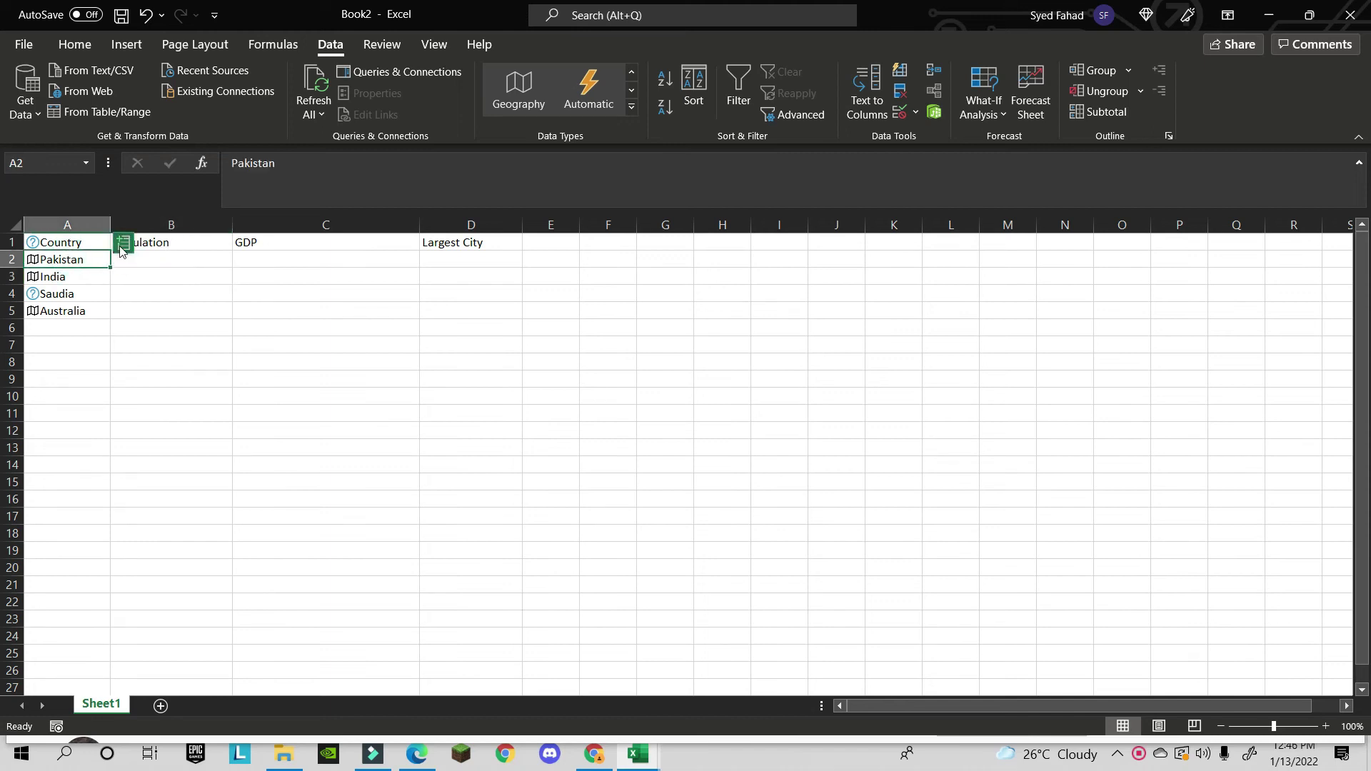
- Open the list of data fields available for Pakistan in A2
click(122, 245)
- Insert Pakistan's Population (216,565,318) into B2 and GDP ($304,400,000,000) into C2
scroll(208, 551, down, 3)
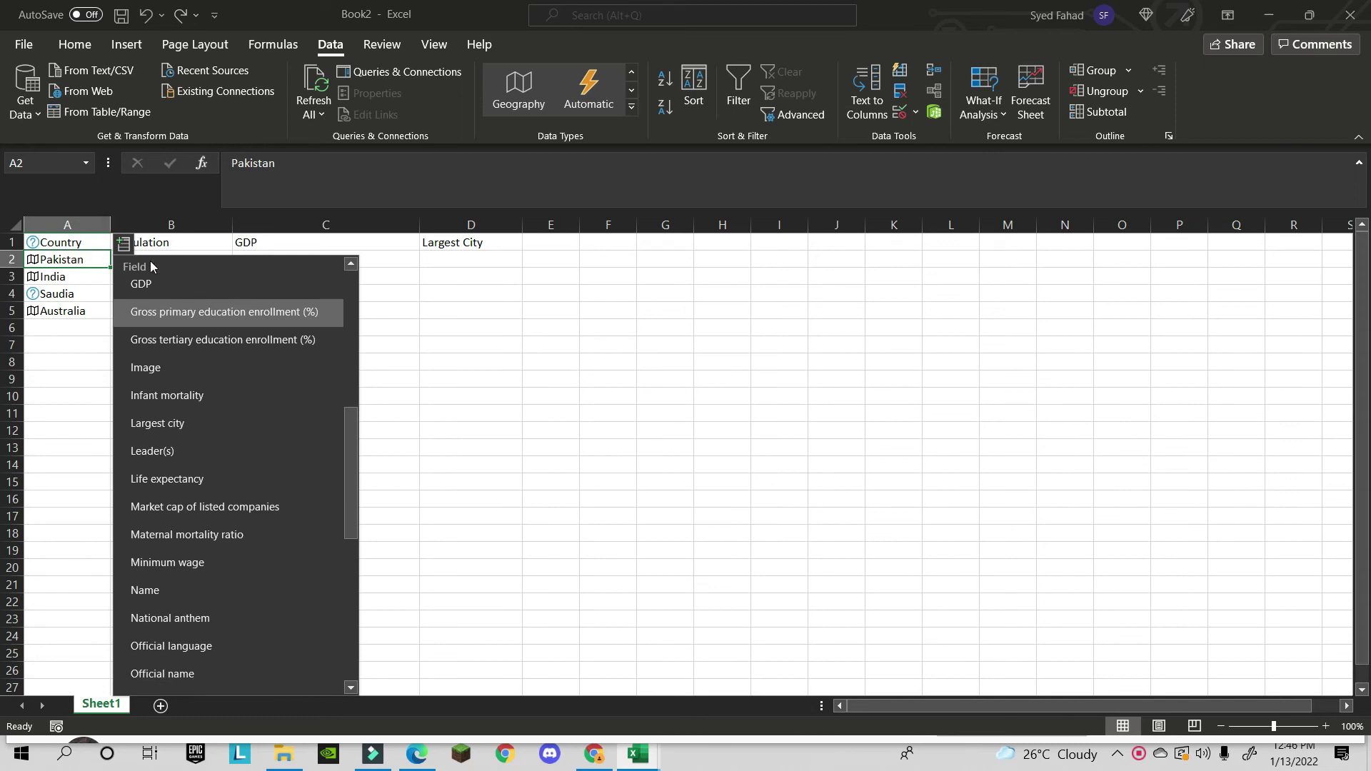
scroll(187, 479, down, 3)
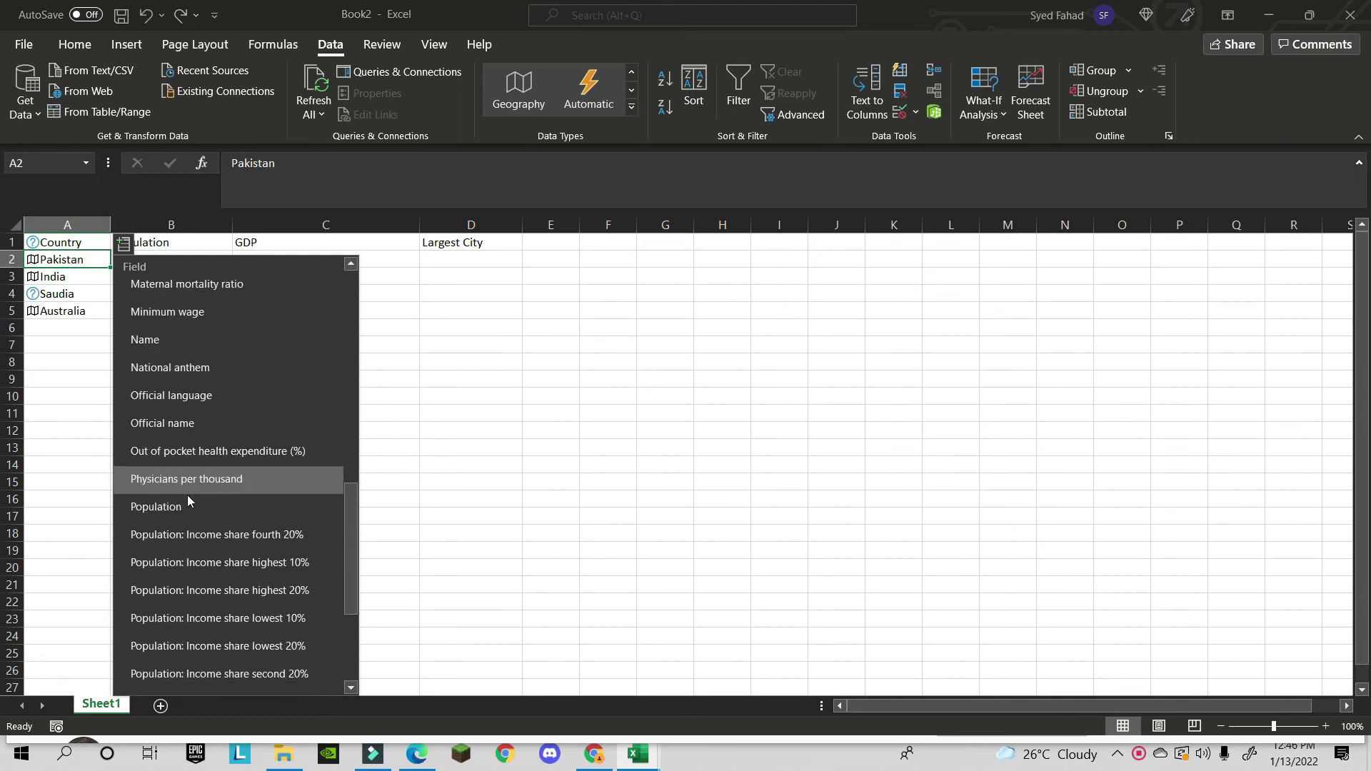
click(186, 505)
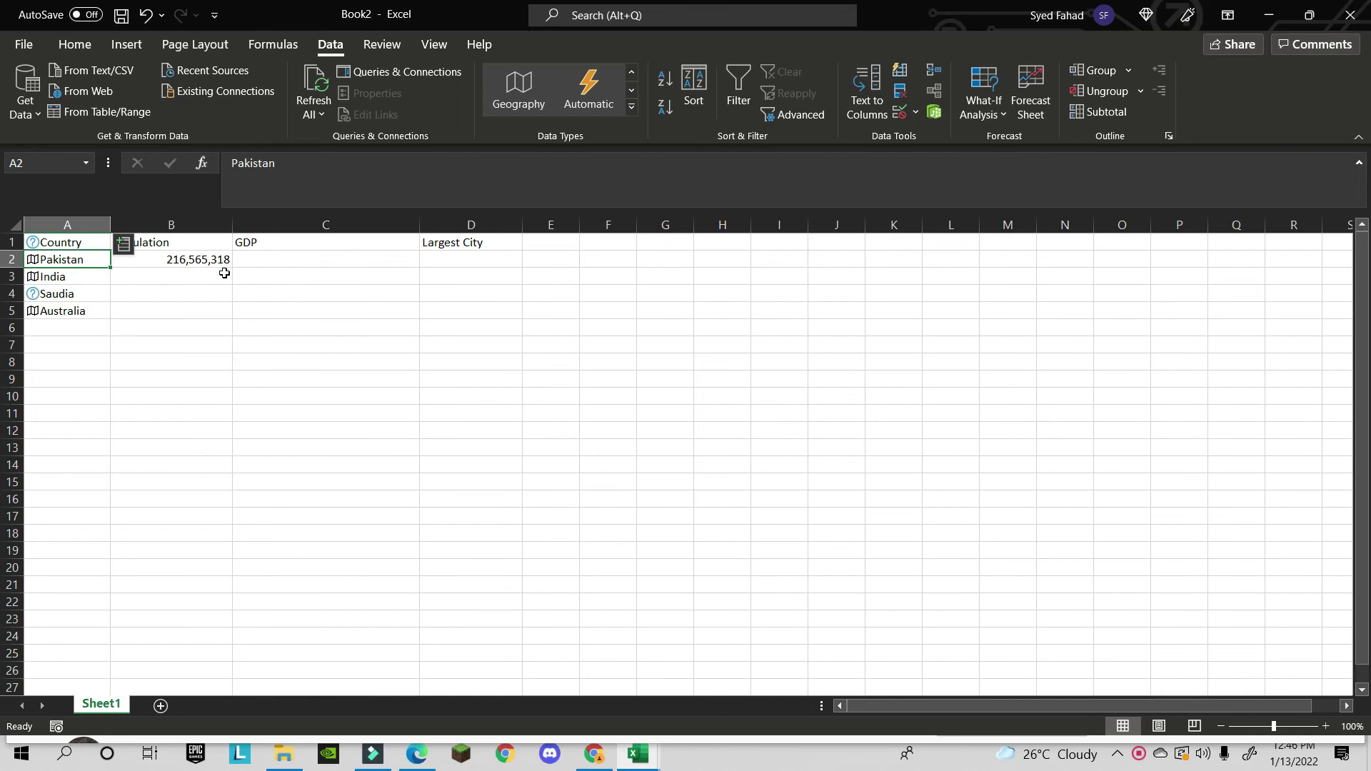
click(125, 246)
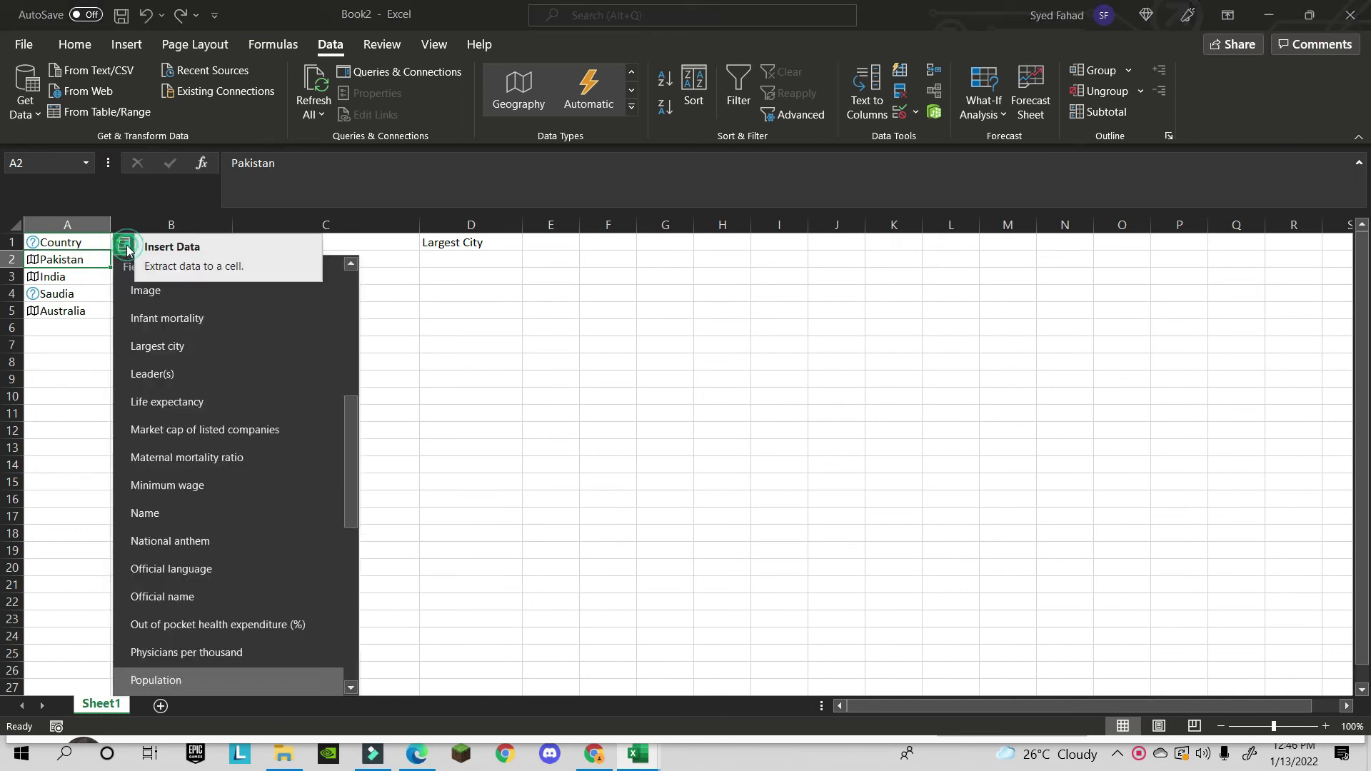
scroll(201, 537, down, 5)
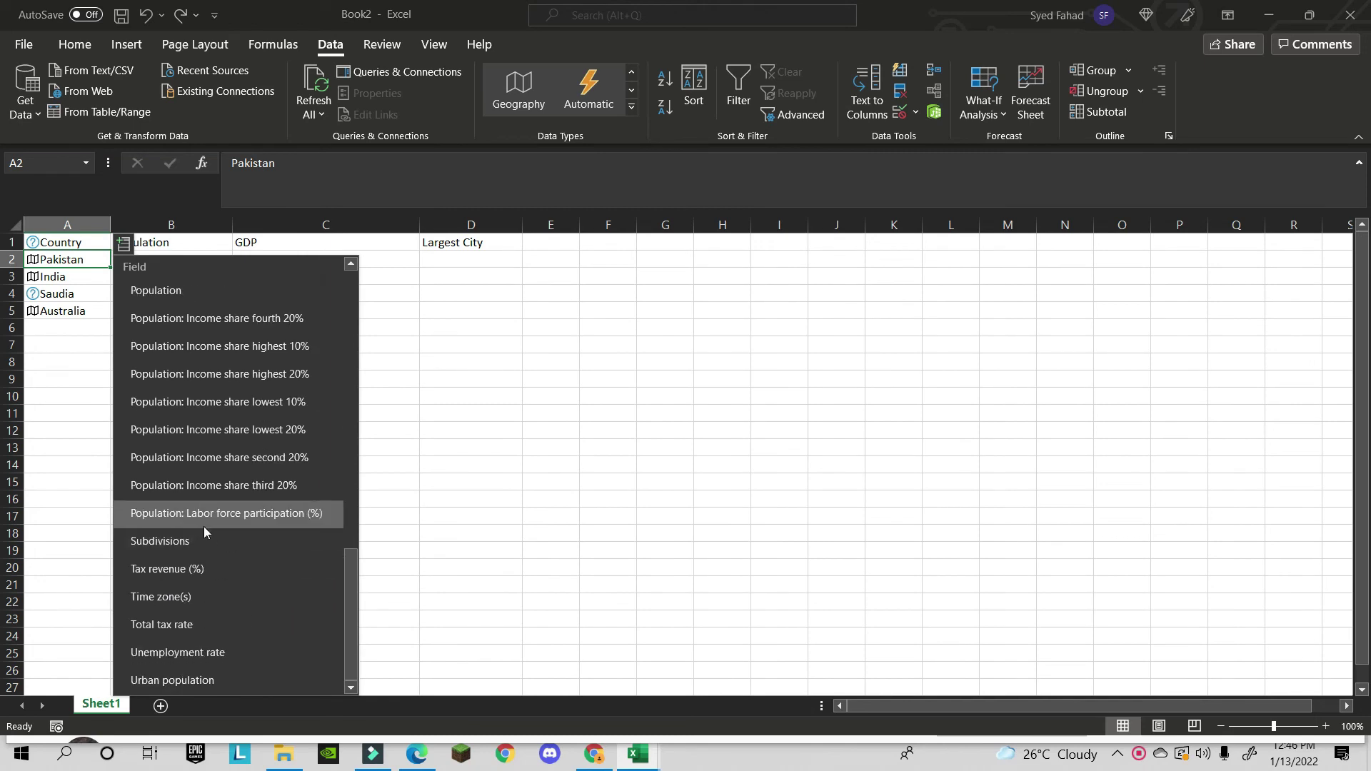
scroll(206, 517, up, 3)
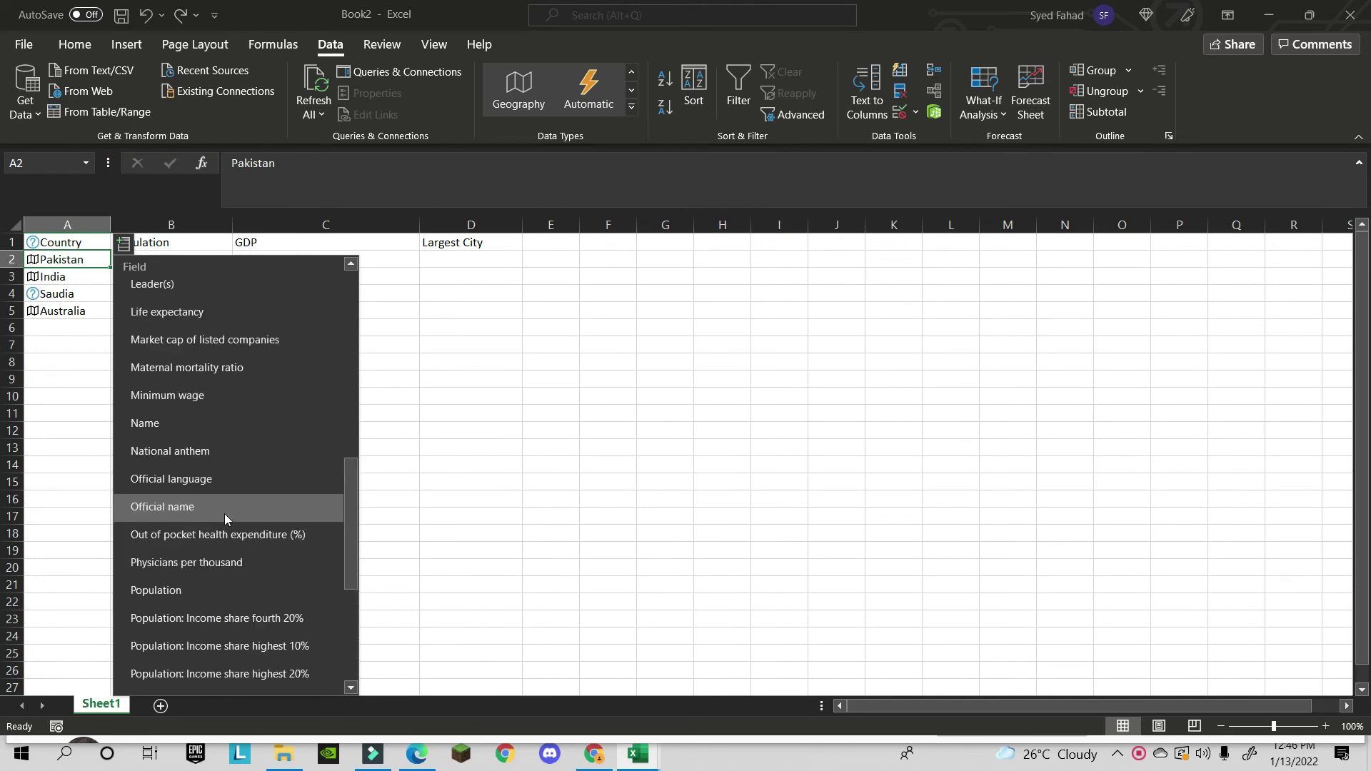
scroll(224, 513, down, 4)
scroll(223, 504, up, 6)
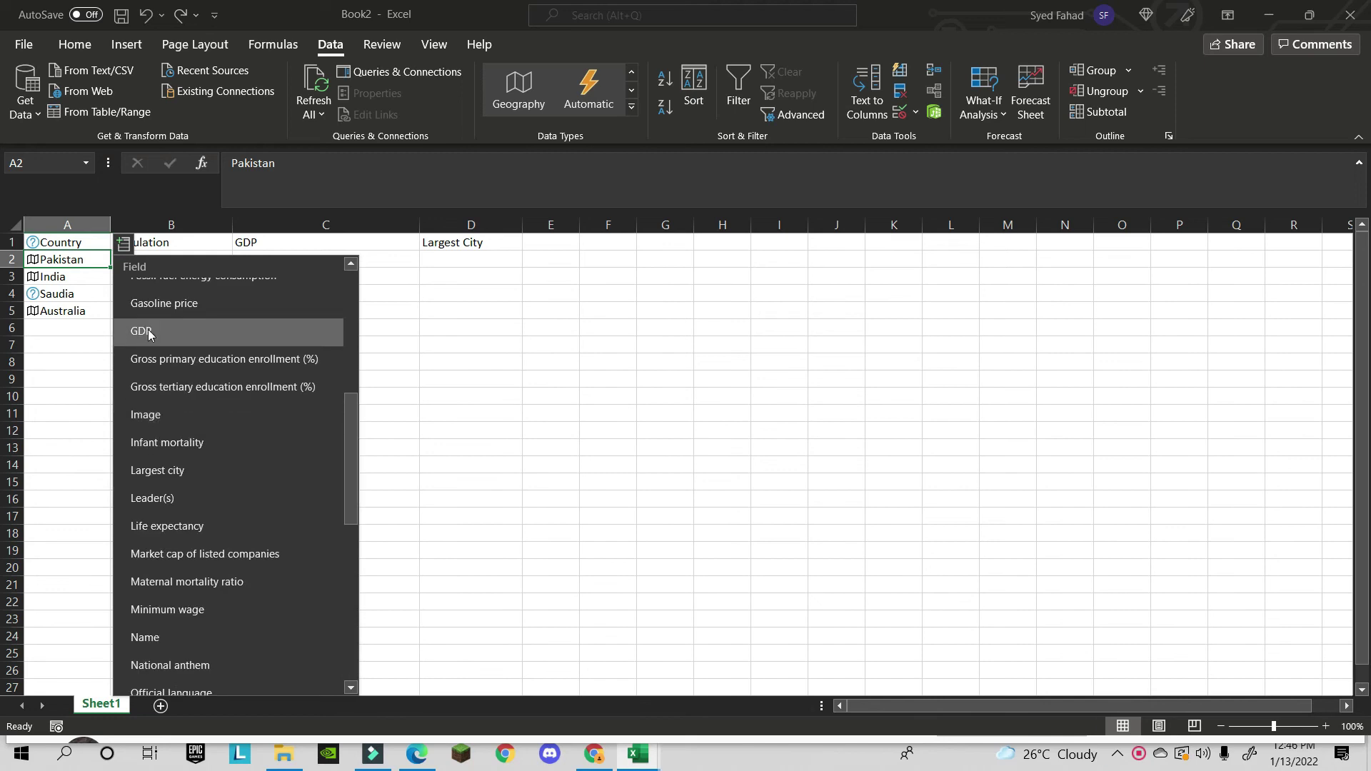
click(148, 331)
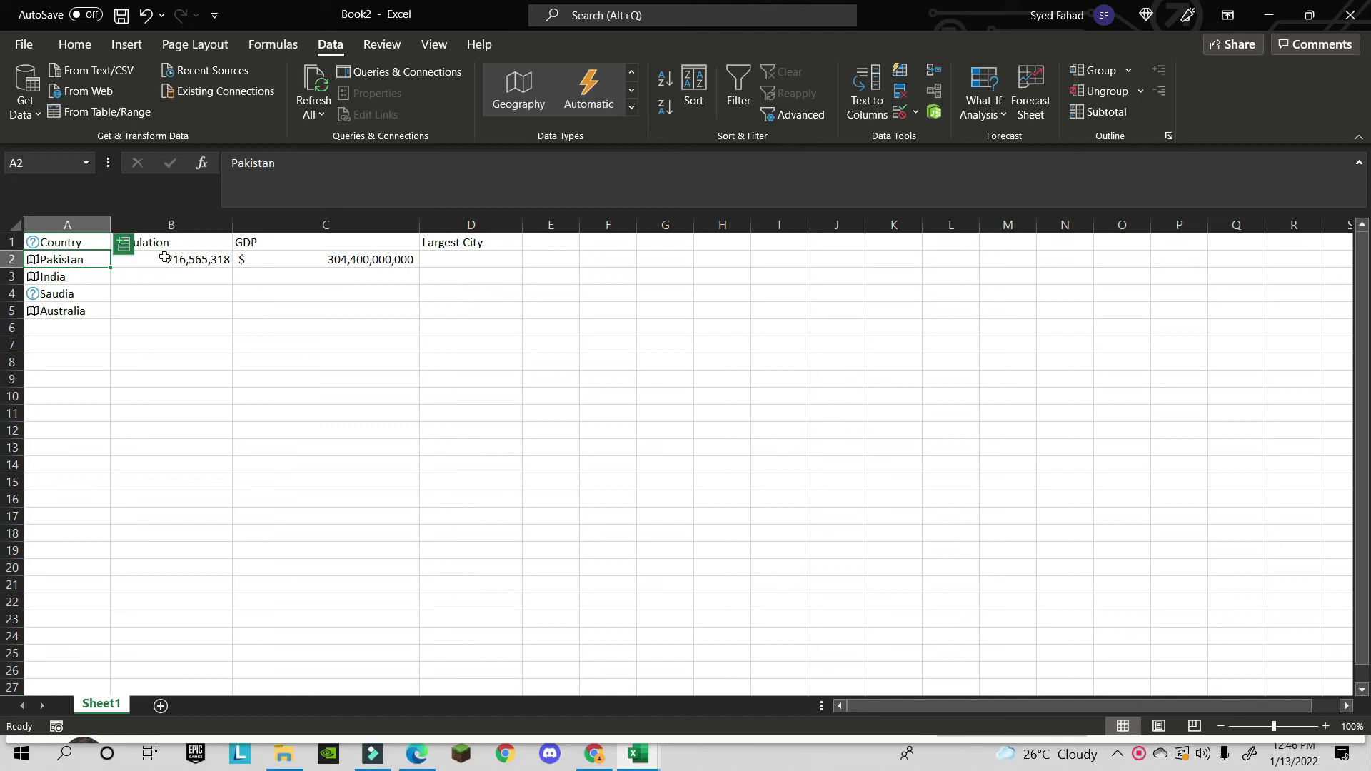
- Insert Pakistan's largest city, Karachi, into D2, then select India in A3
click(123, 244)
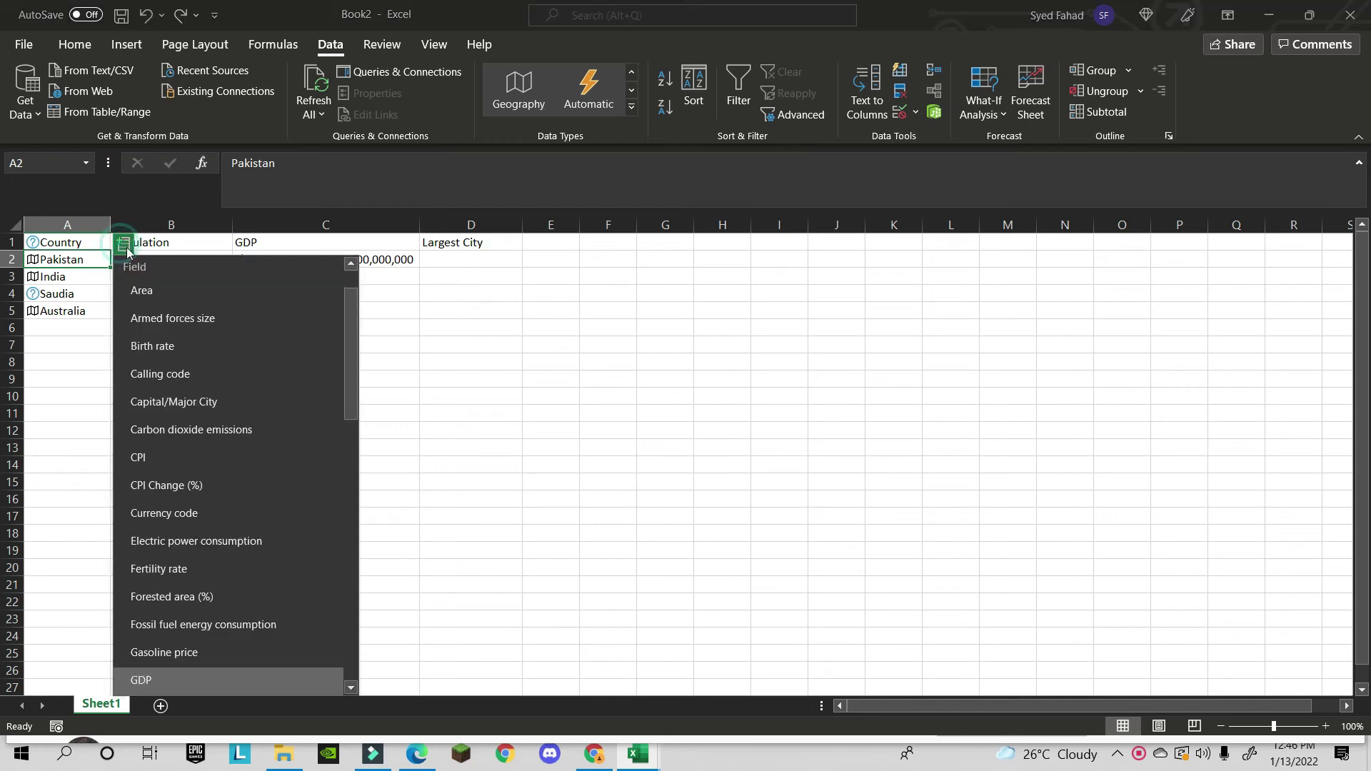
scroll(215, 435, down, 1)
scroll(217, 440, down, 6)
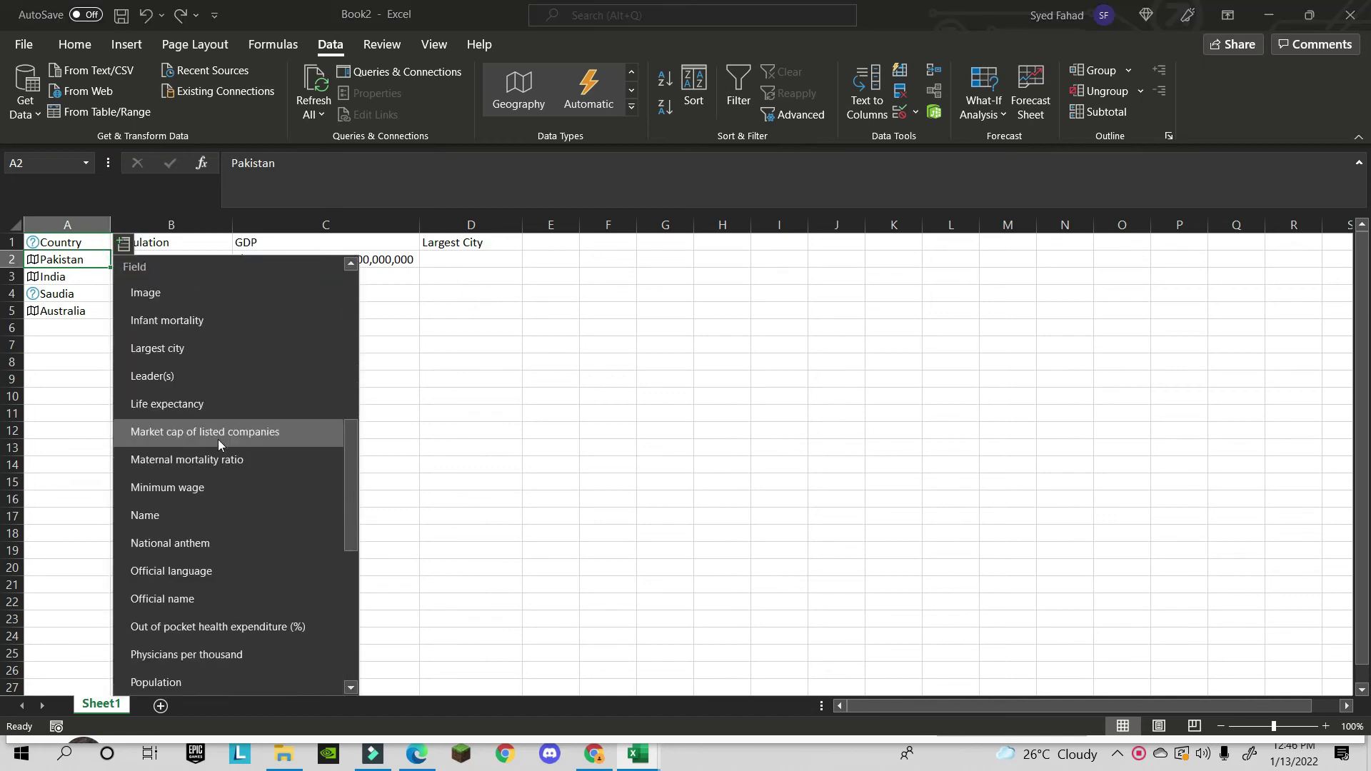
scroll(221, 434, down, 5)
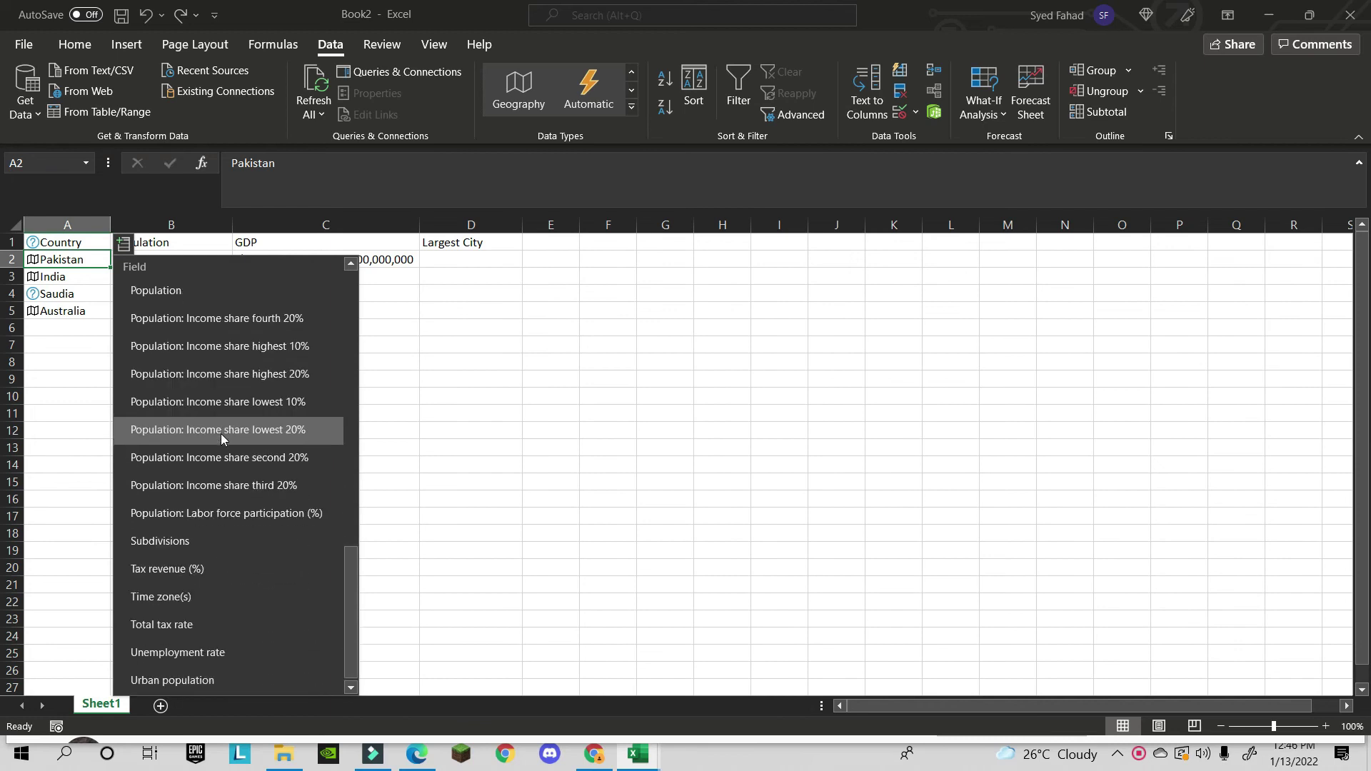
scroll(221, 434, up, 11)
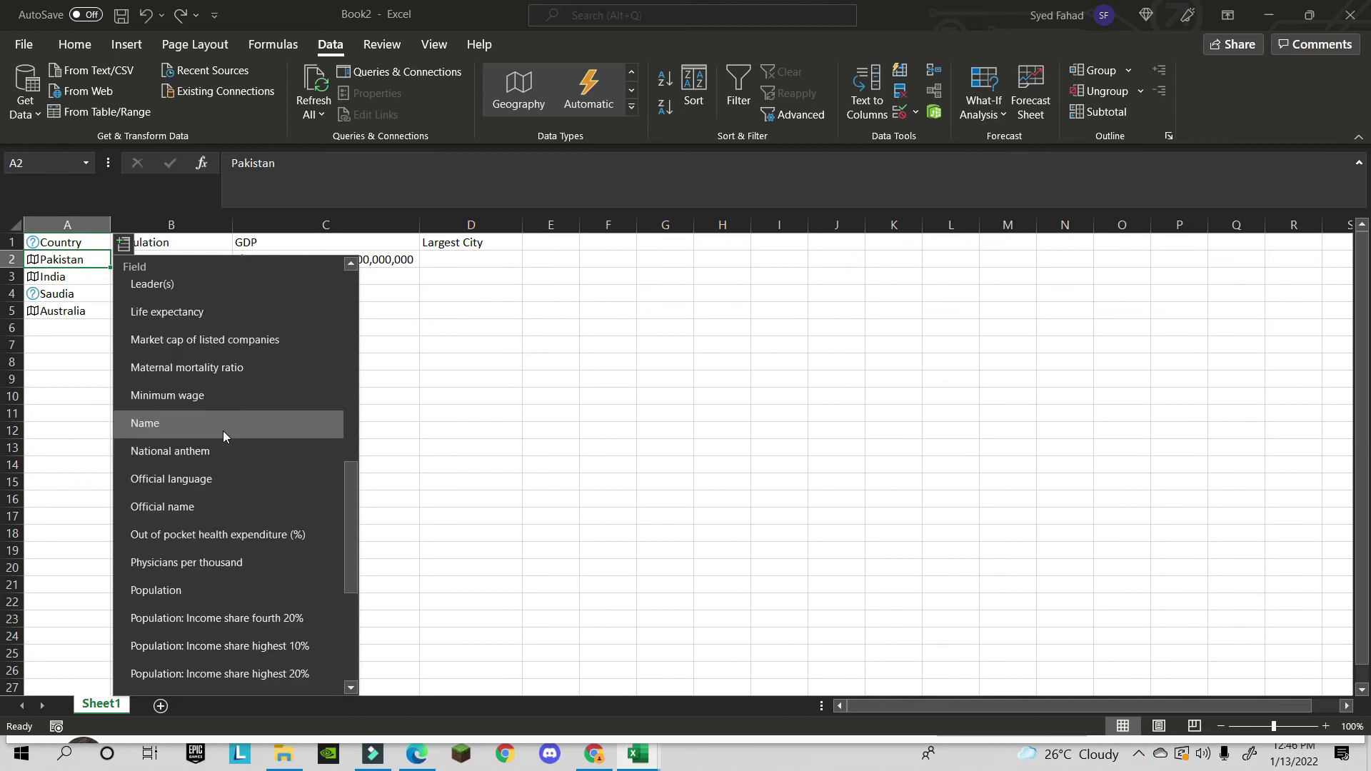
scroll(226, 428, up, 5)
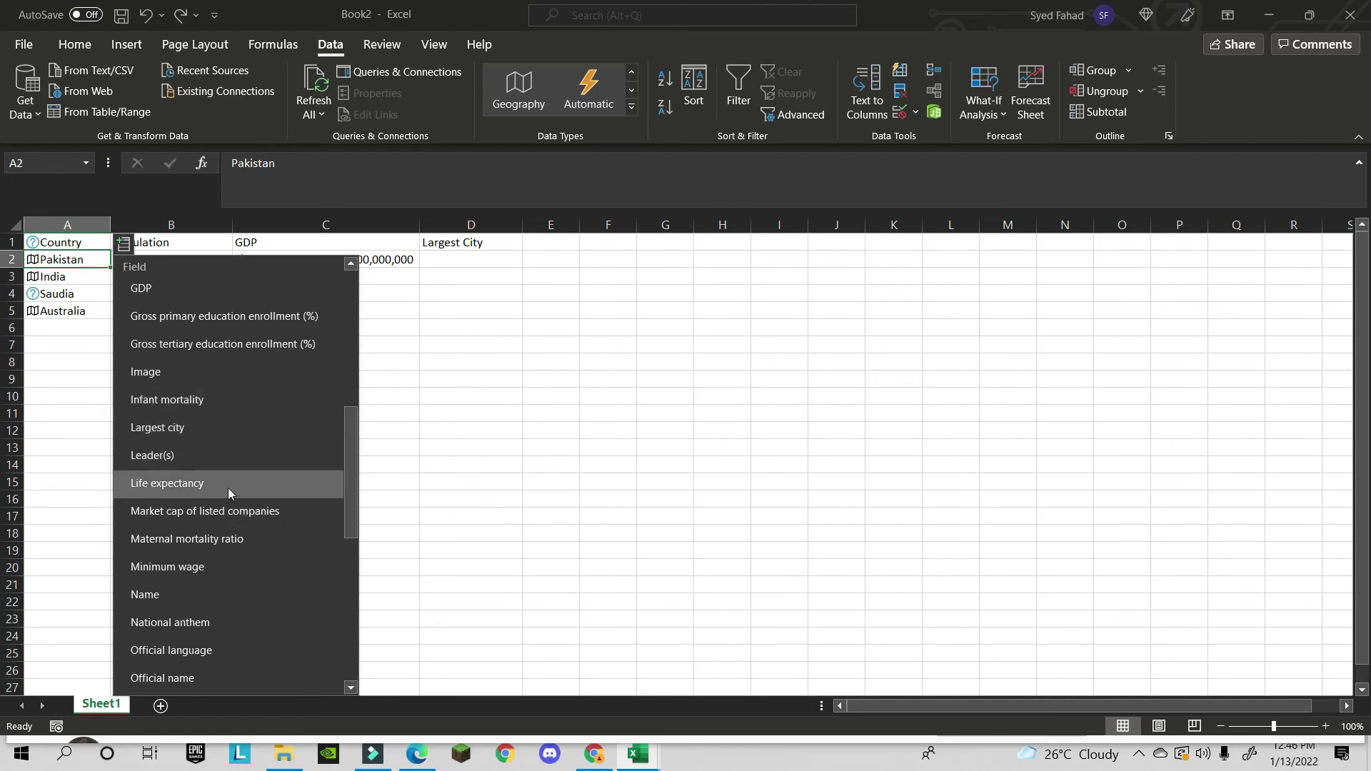
click(243, 426)
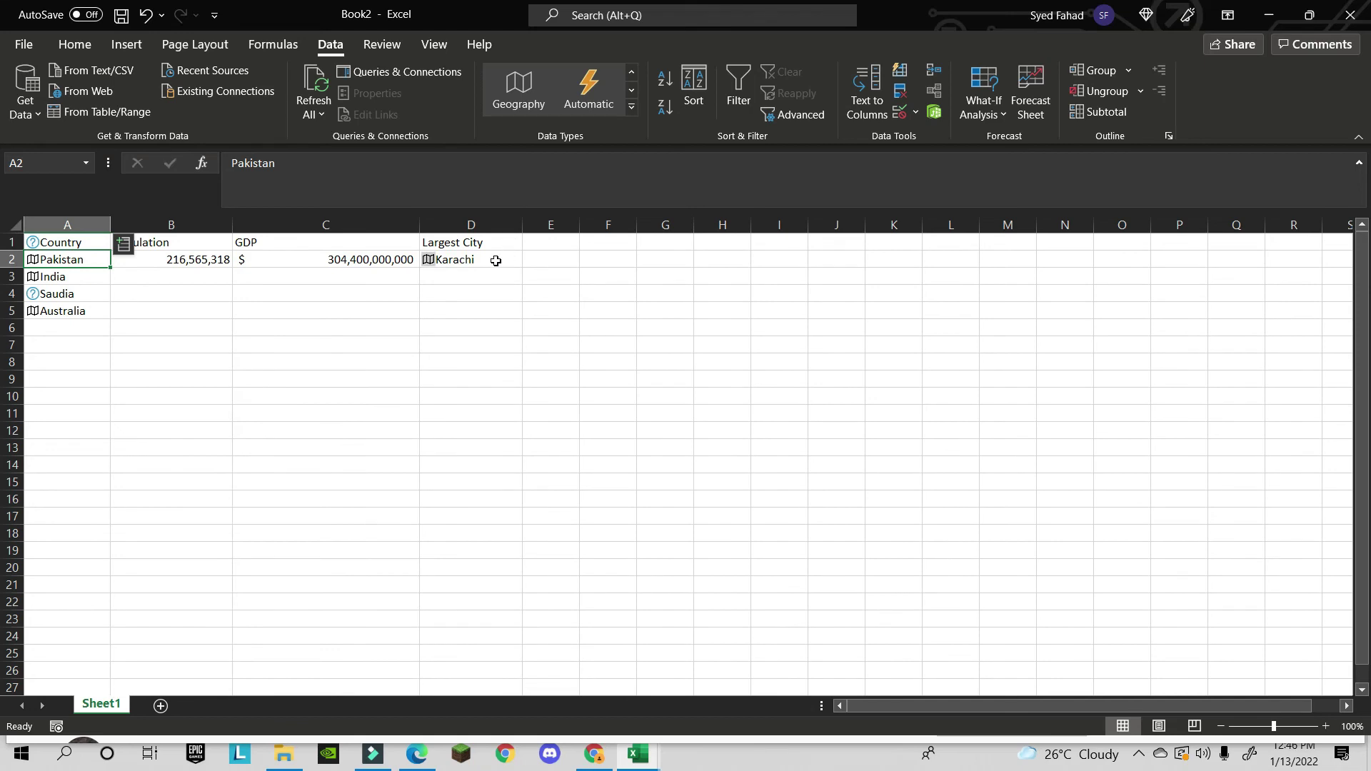
click(69, 276)
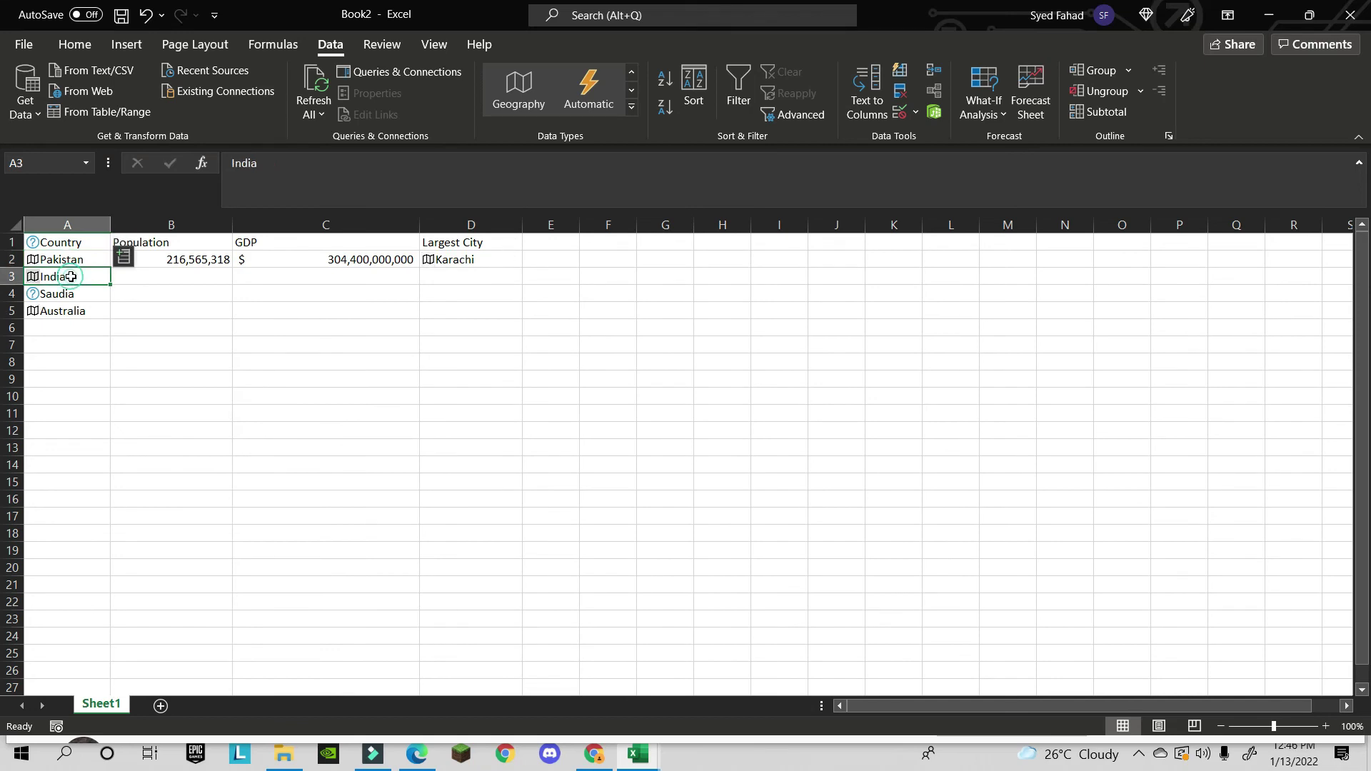
- Insert India's population 1,366,417,754 into B3 and check its formula
click(122, 259)
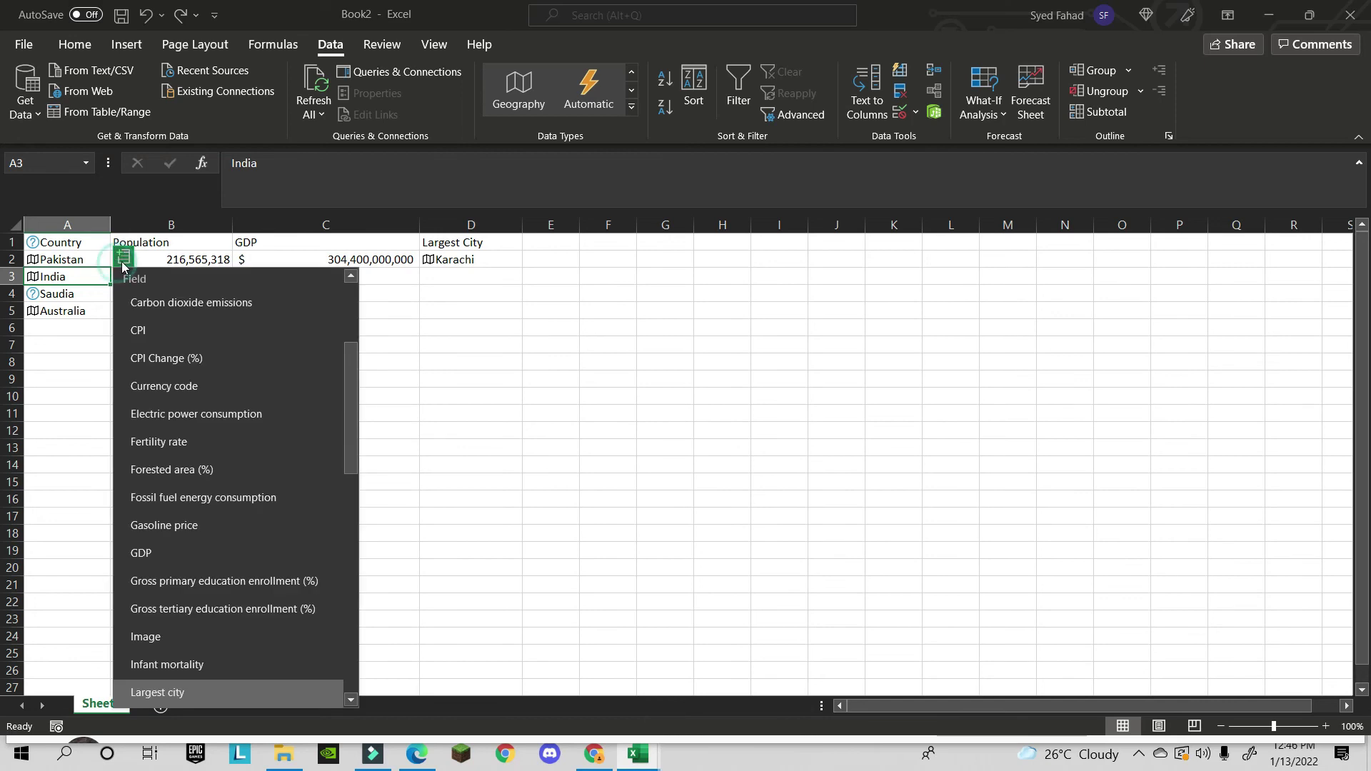
scroll(206, 477, down, 3)
scroll(198, 460, down, 5)
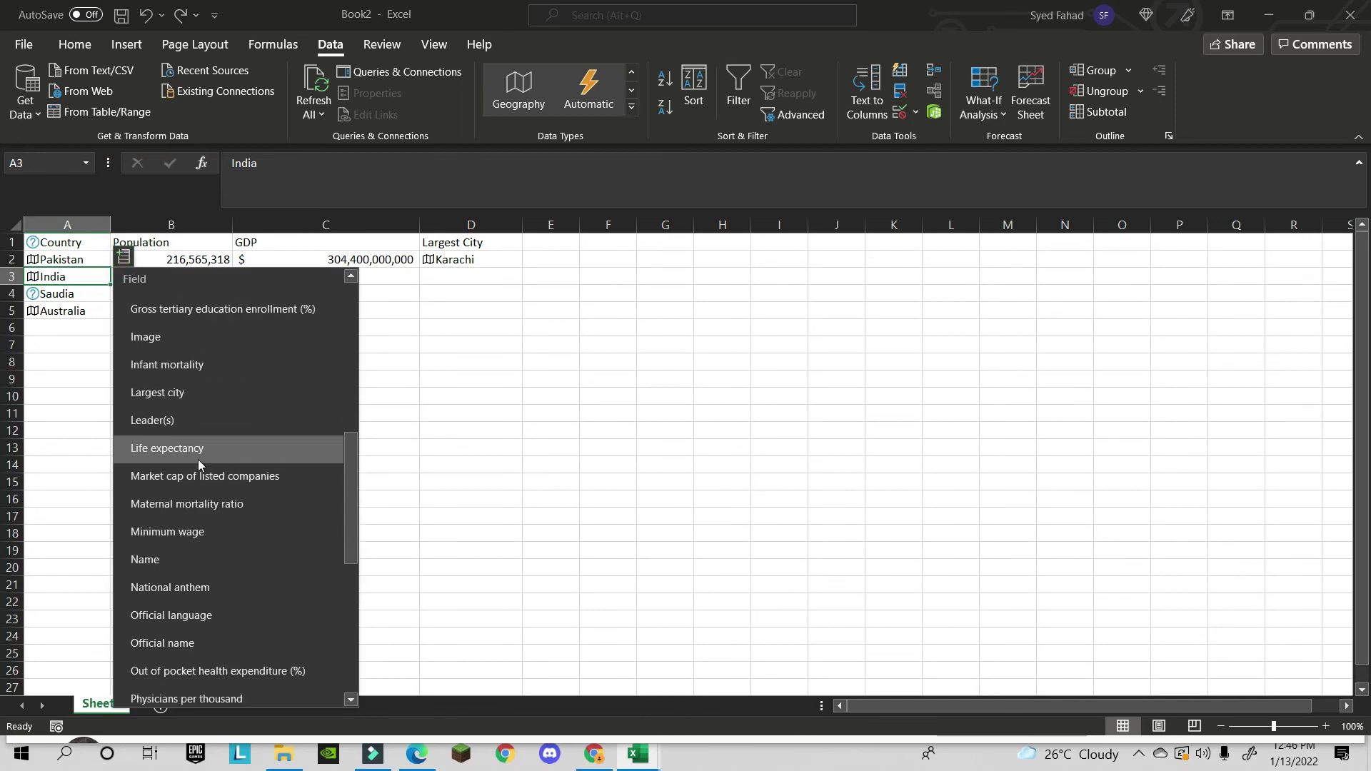
click(208, 548)
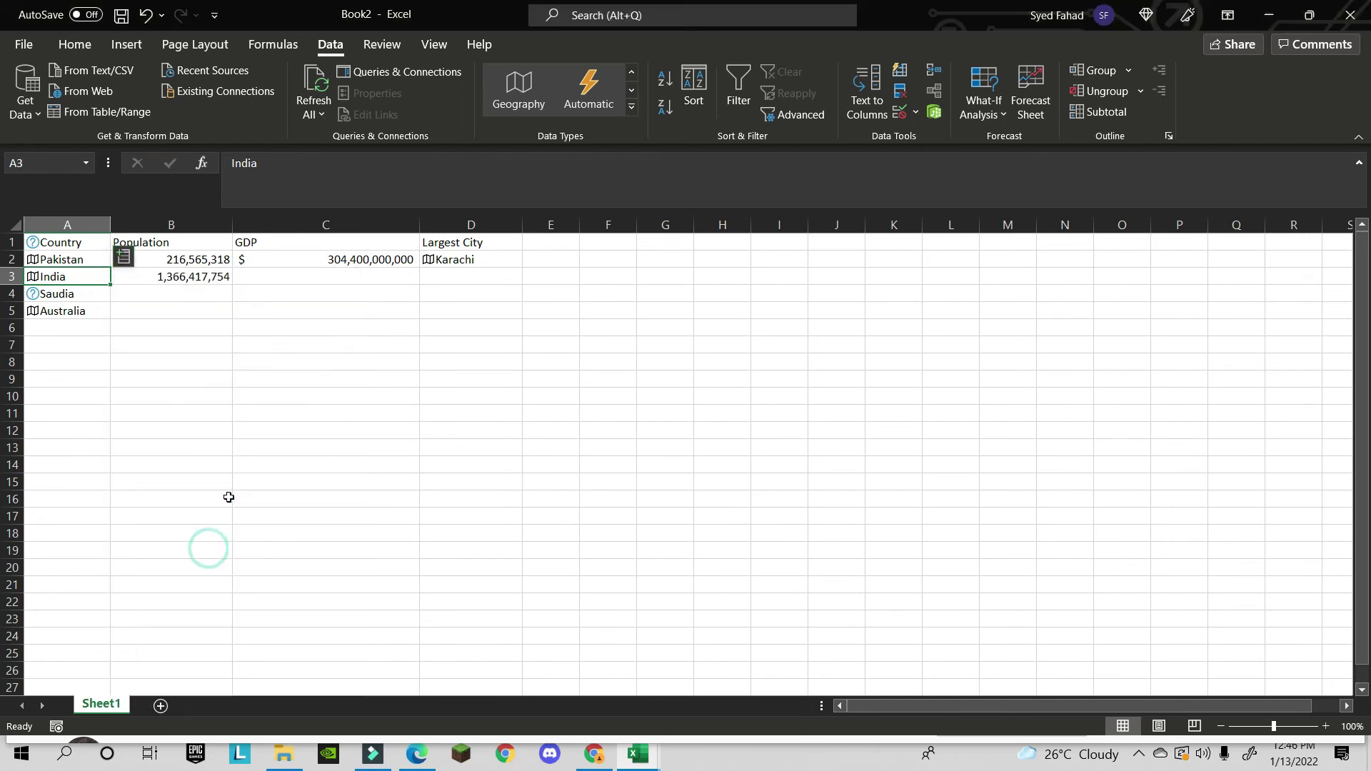
click(278, 273)
click(123, 276)
click(59, 280)
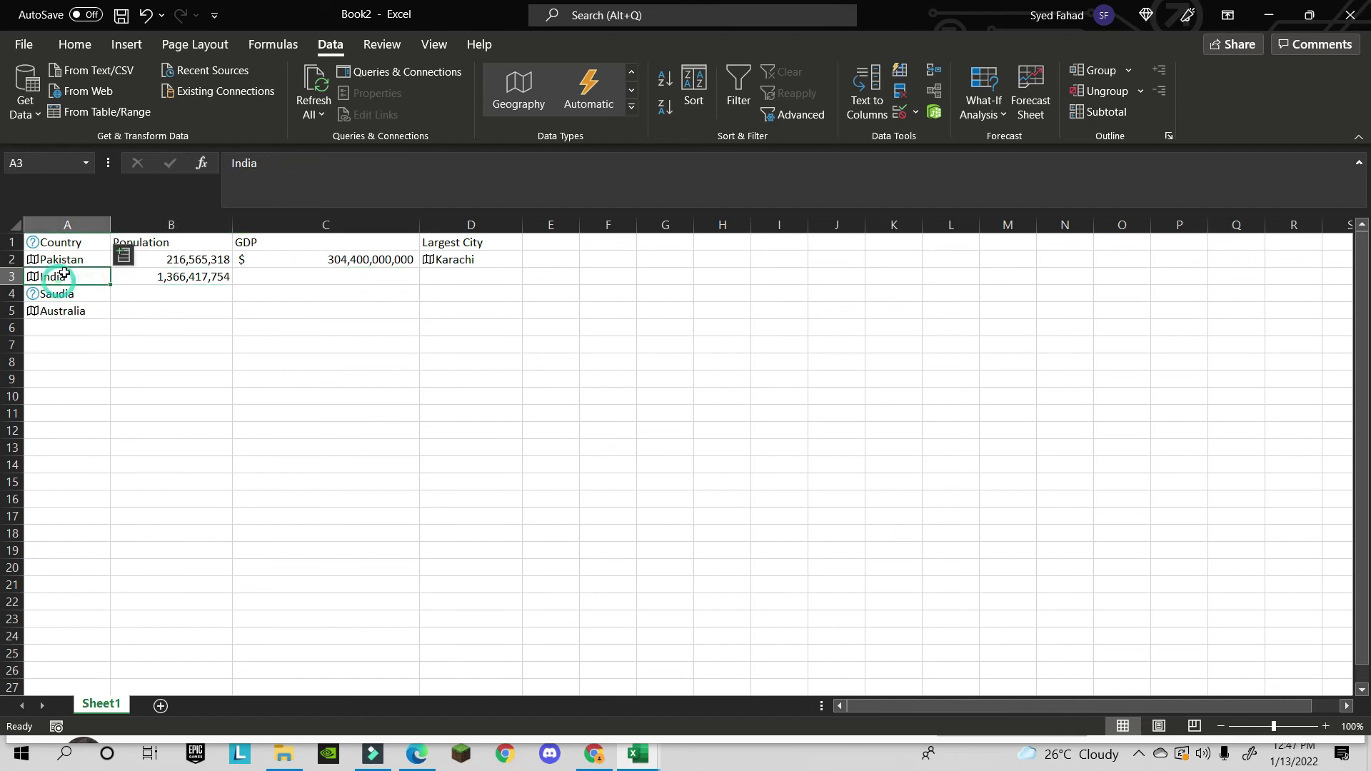
- Add India's GDP $2,611,000,000,000 to C3 and largest city Kurebhar to D3
click(124, 256)
scroll(191, 516, down, 8)
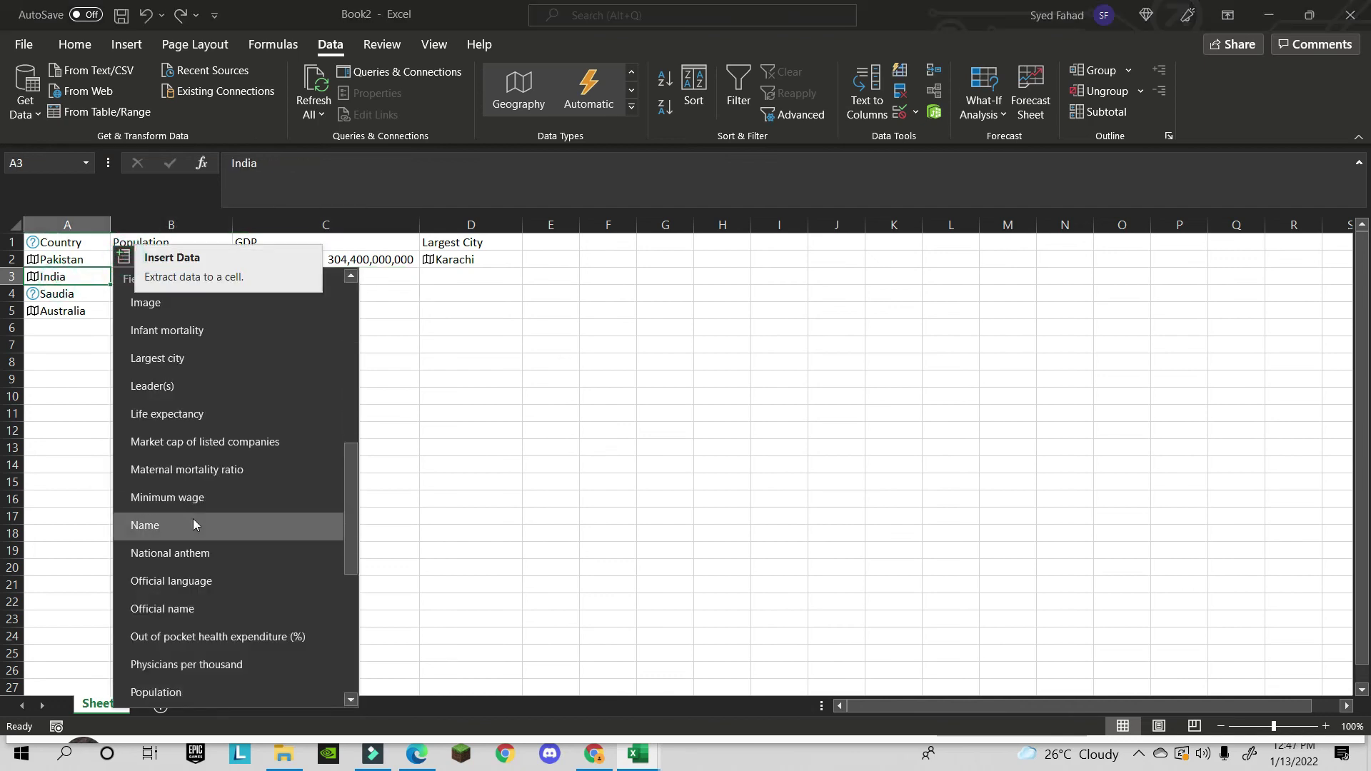
scroll(199, 525, down, 1)
scroll(198, 525, up, 4)
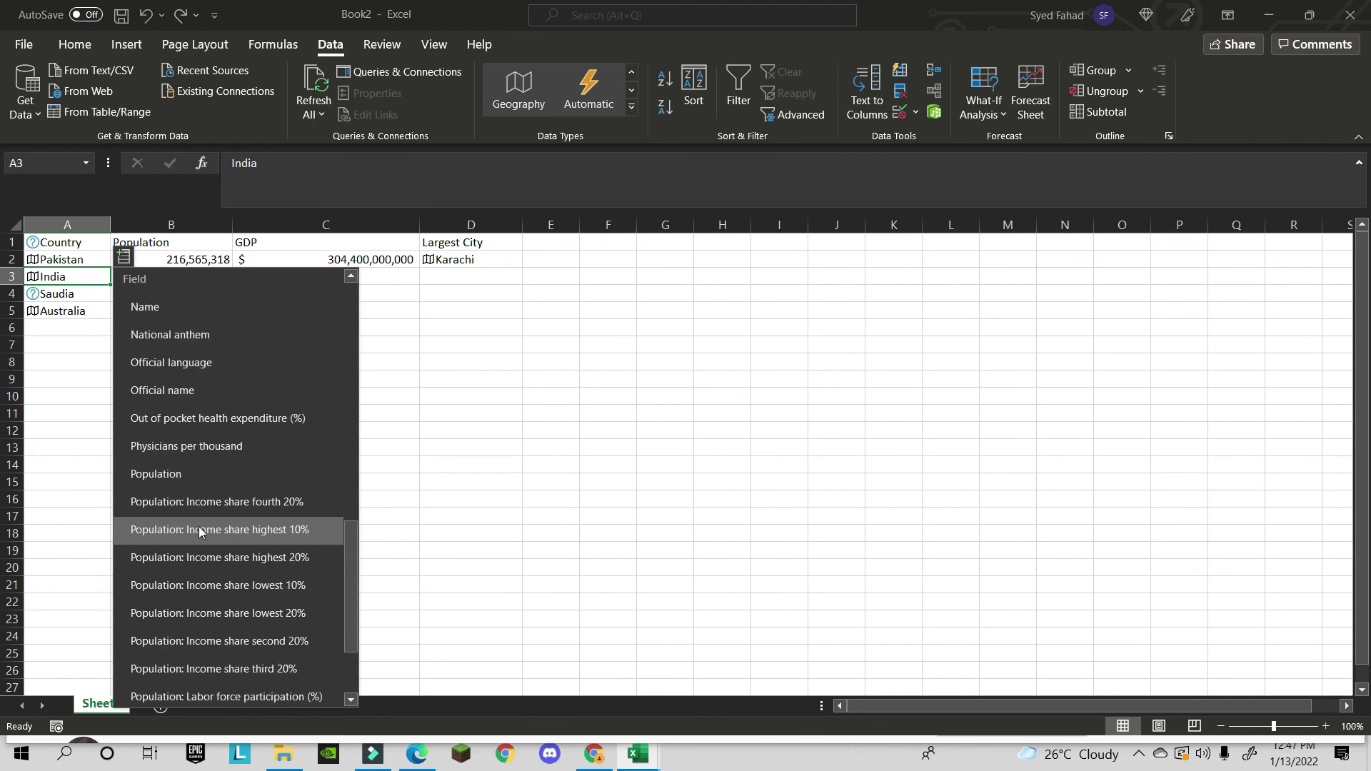
scroll(207, 523, up, 3)
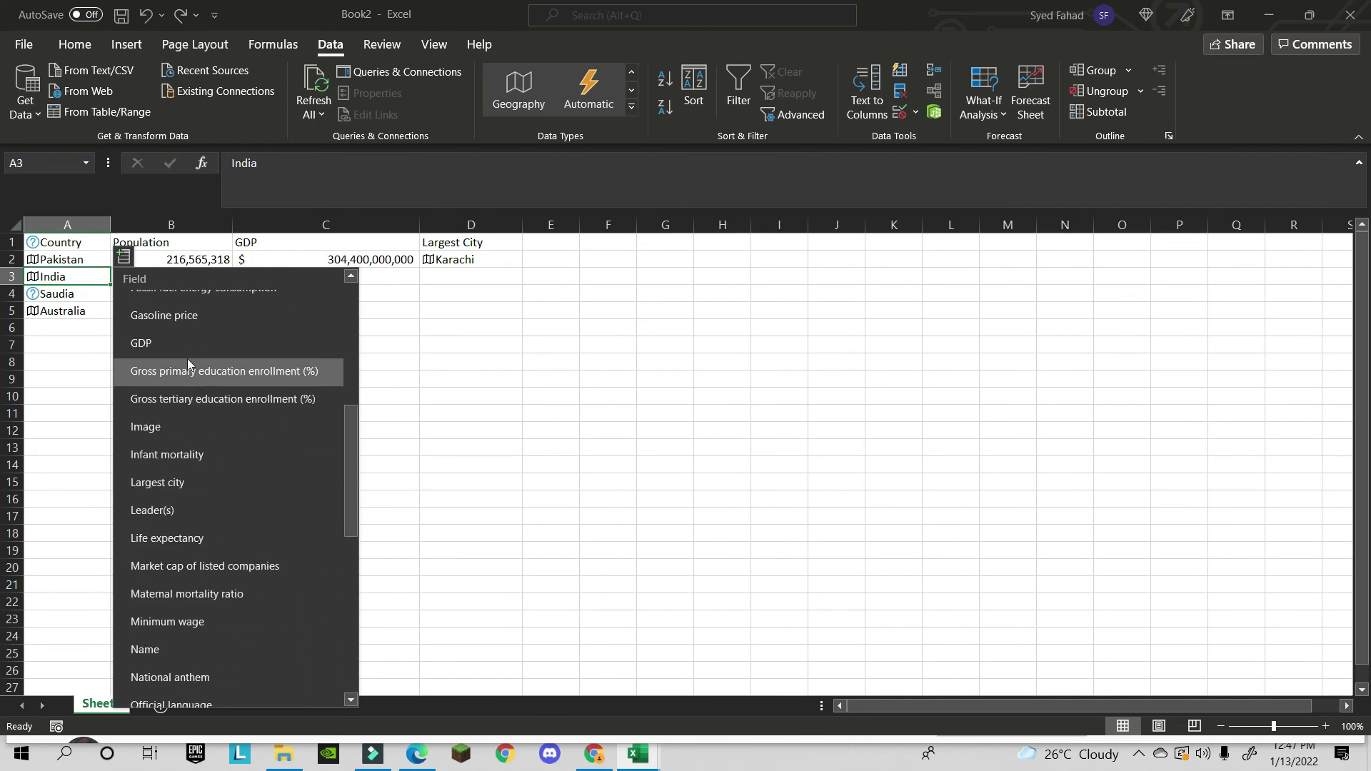
click(175, 345)
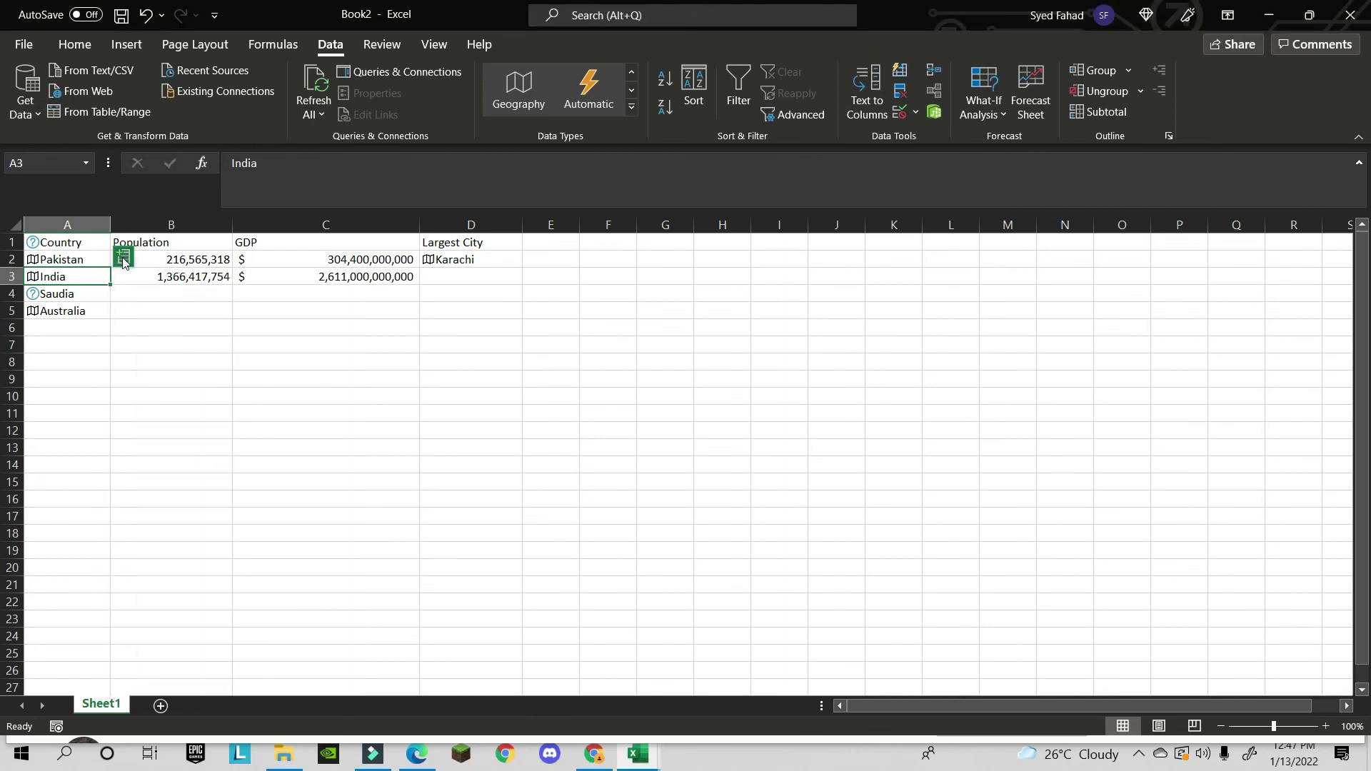
click(123, 261)
scroll(182, 517, down, 6)
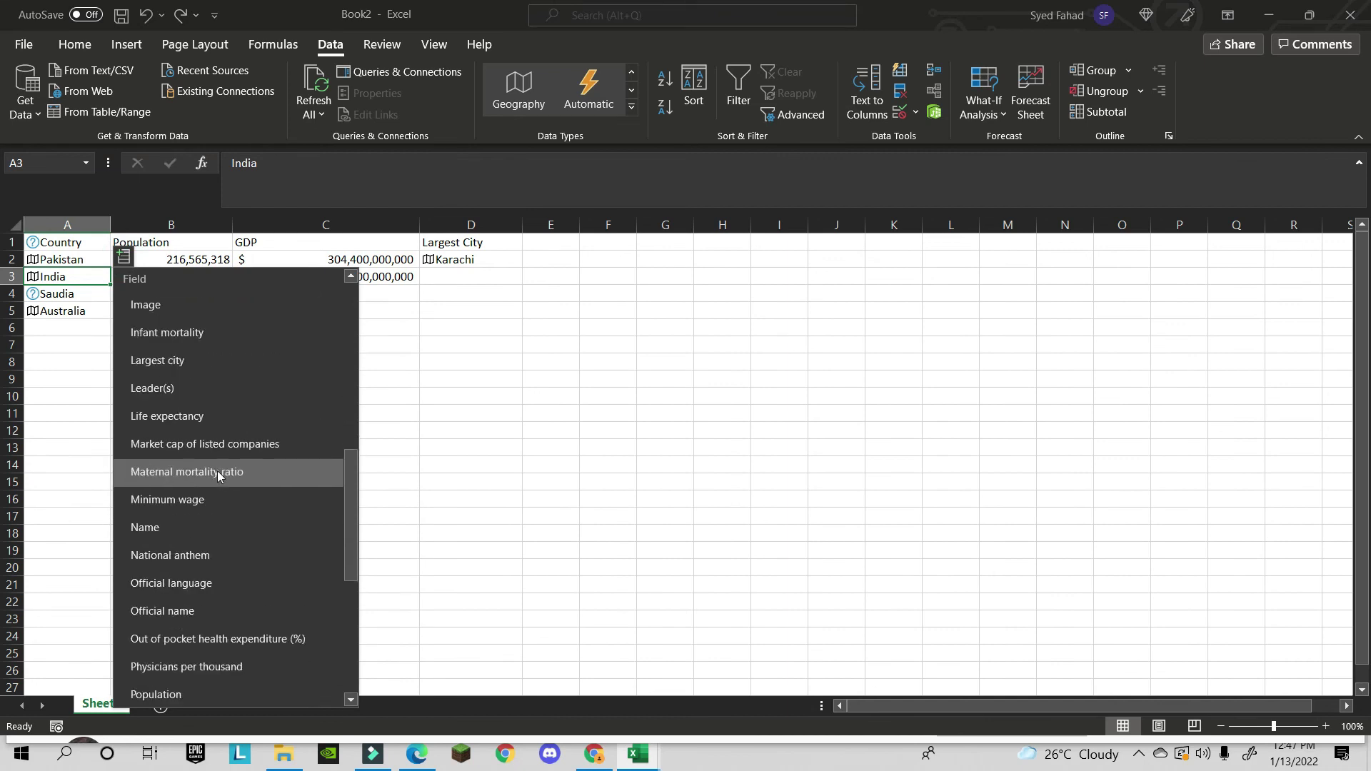
click(212, 359)
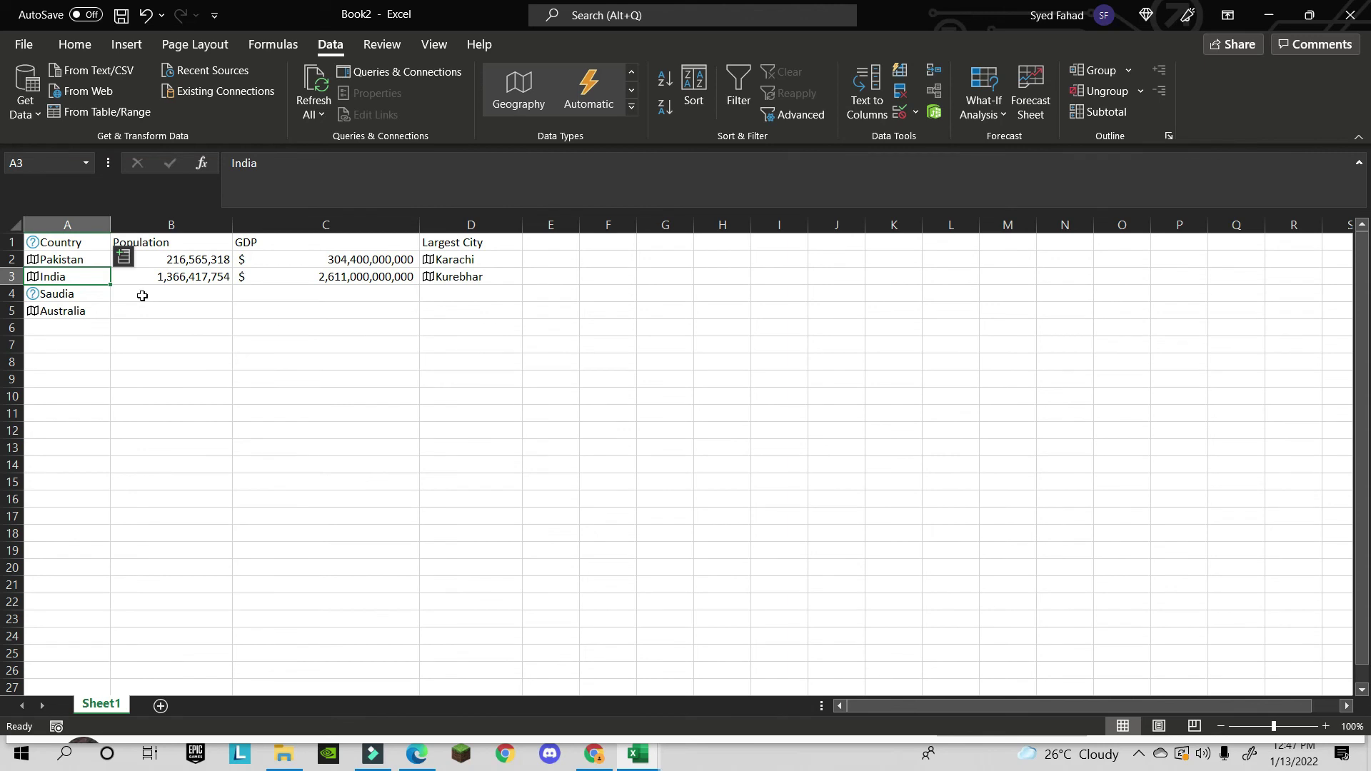
click(631, 106)
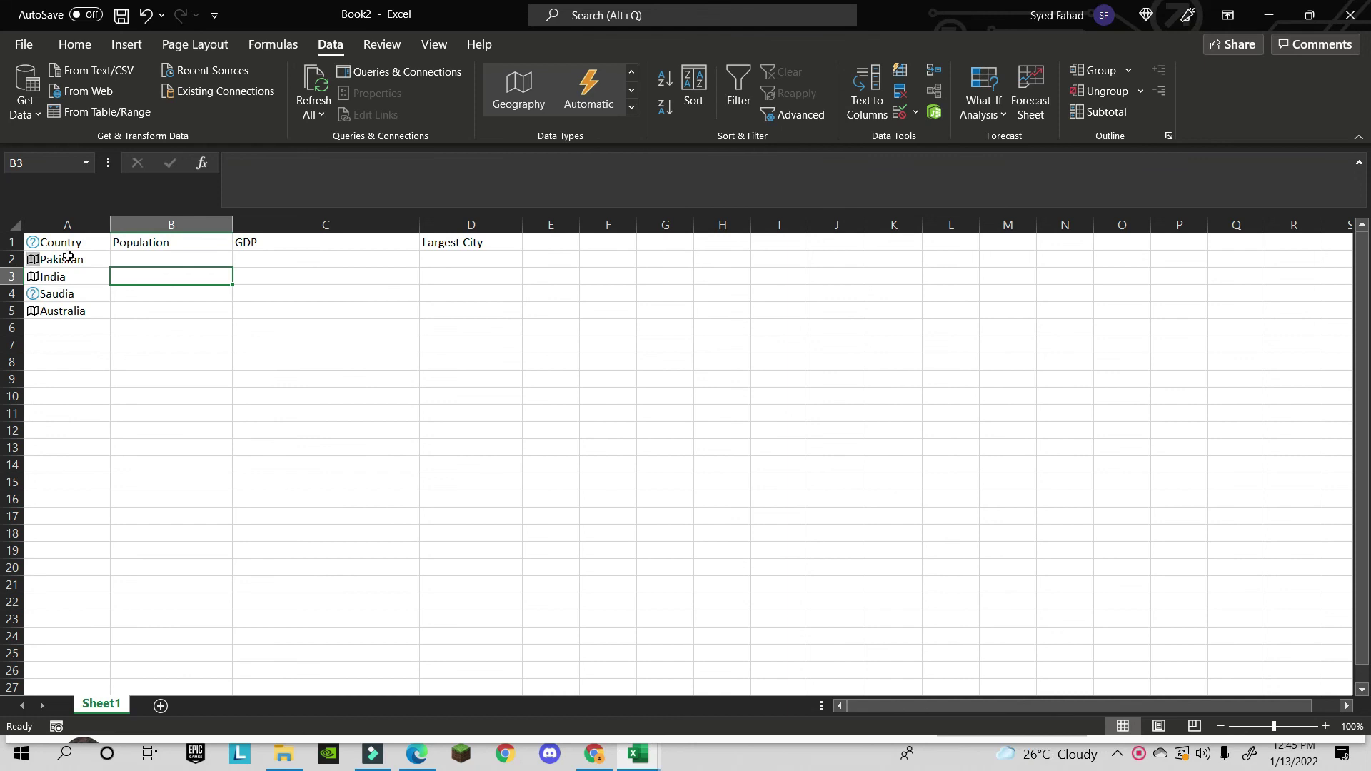
- Select Pakistan in cell A2
click(67, 258)
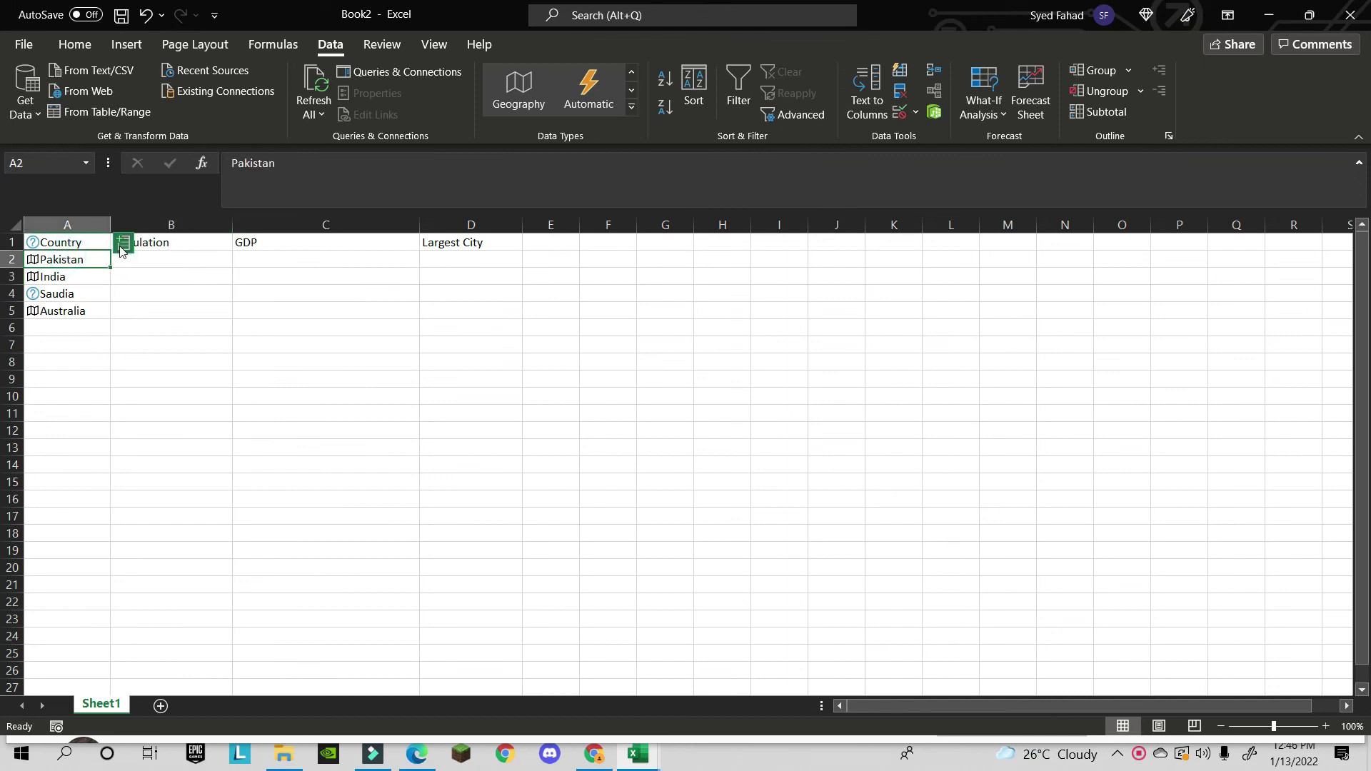
- Re-insert Pakistan's population 216,565,318 into B2 and GDP $304,400,000,000 into C2
click(122, 246)
scroll(208, 551, down, 3)
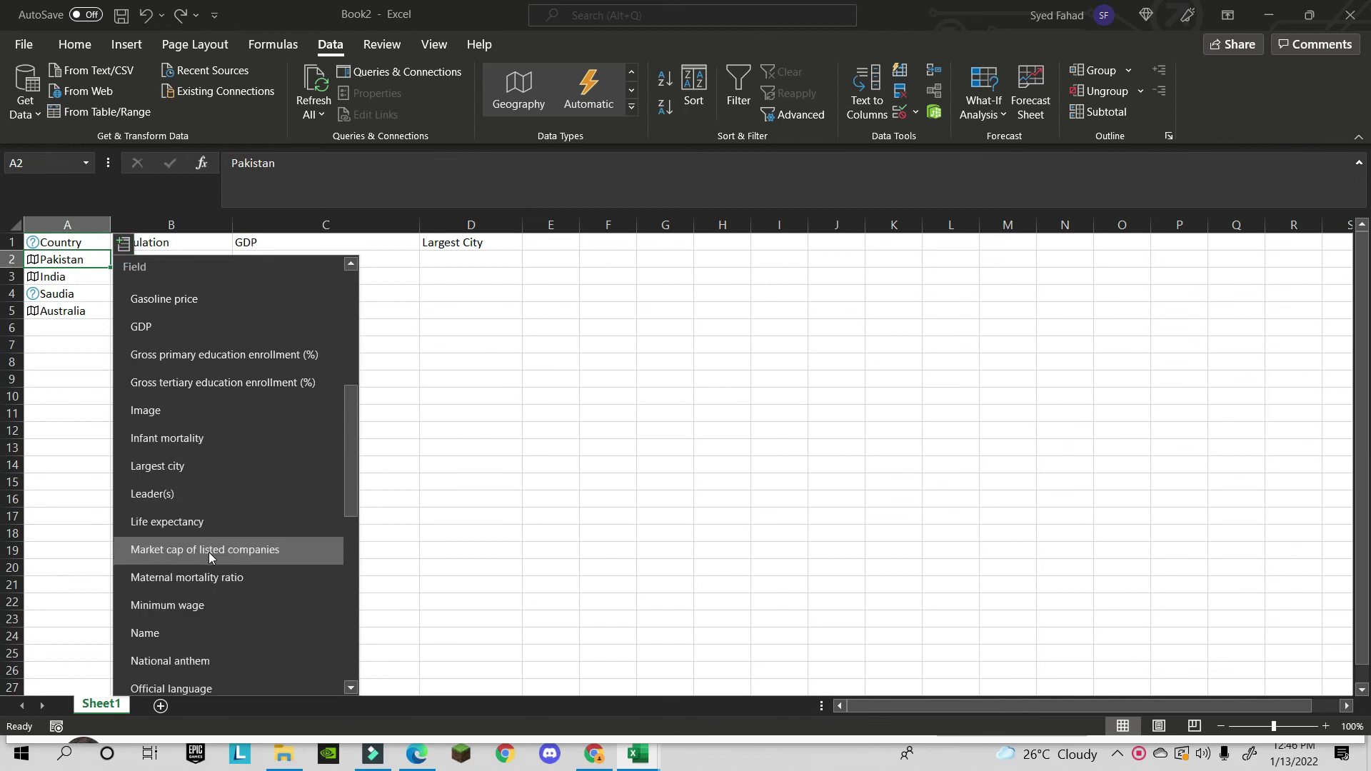
scroll(208, 551, down, 1)
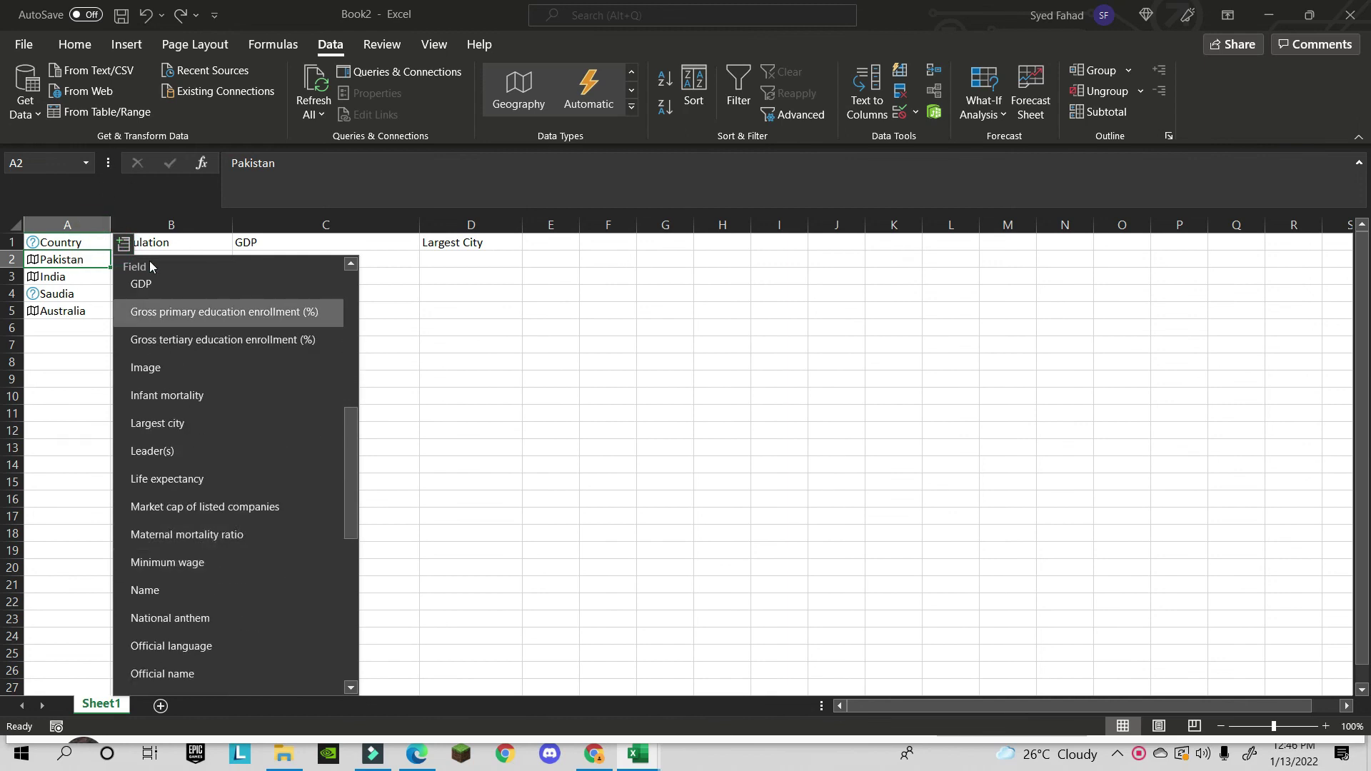
scroll(184, 477, down, 3)
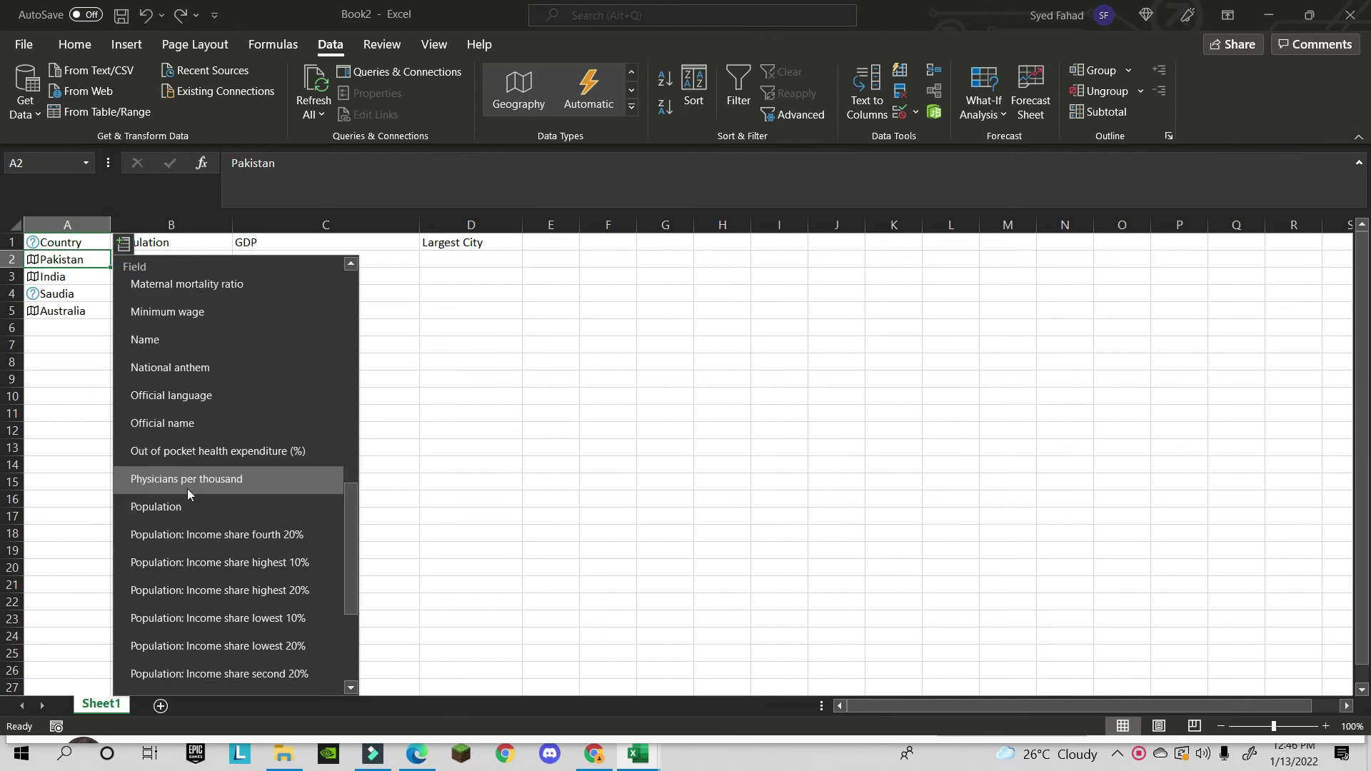
click(186, 504)
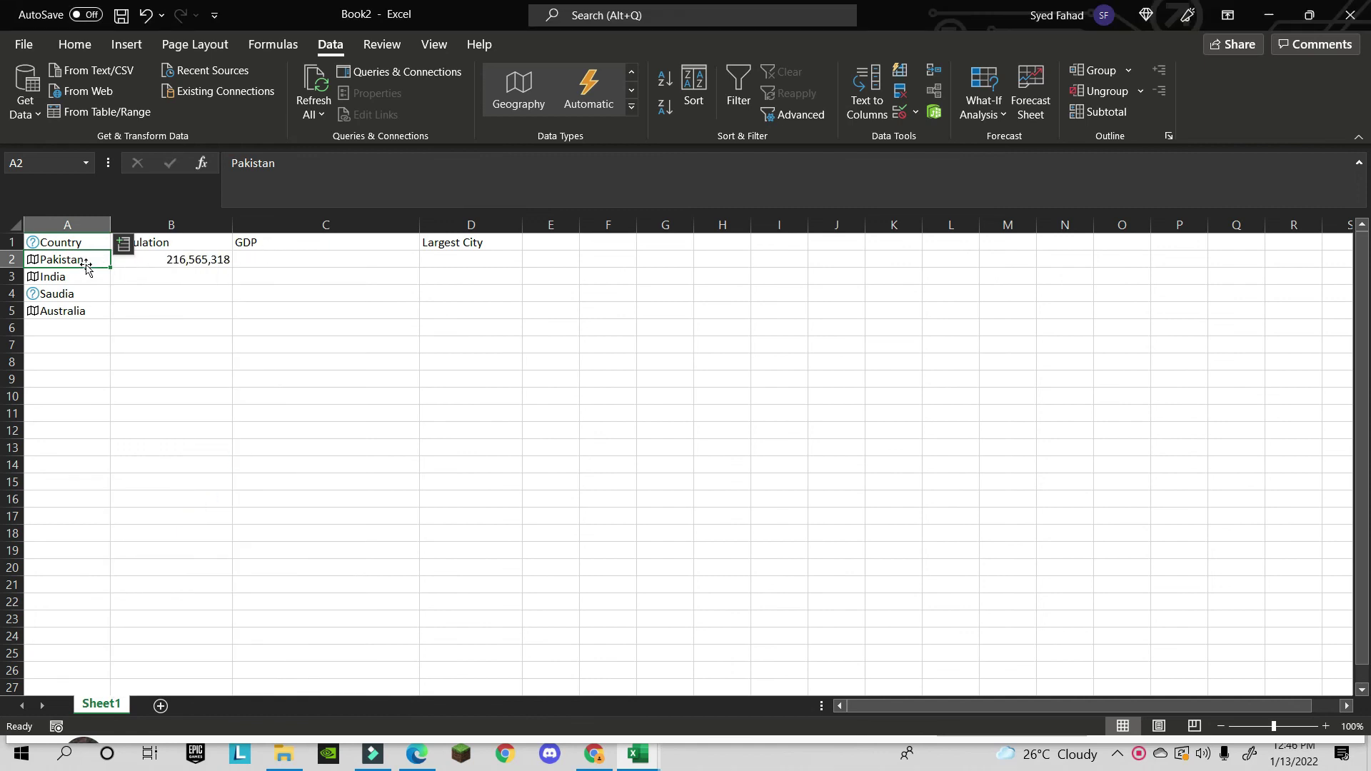
click(126, 245)
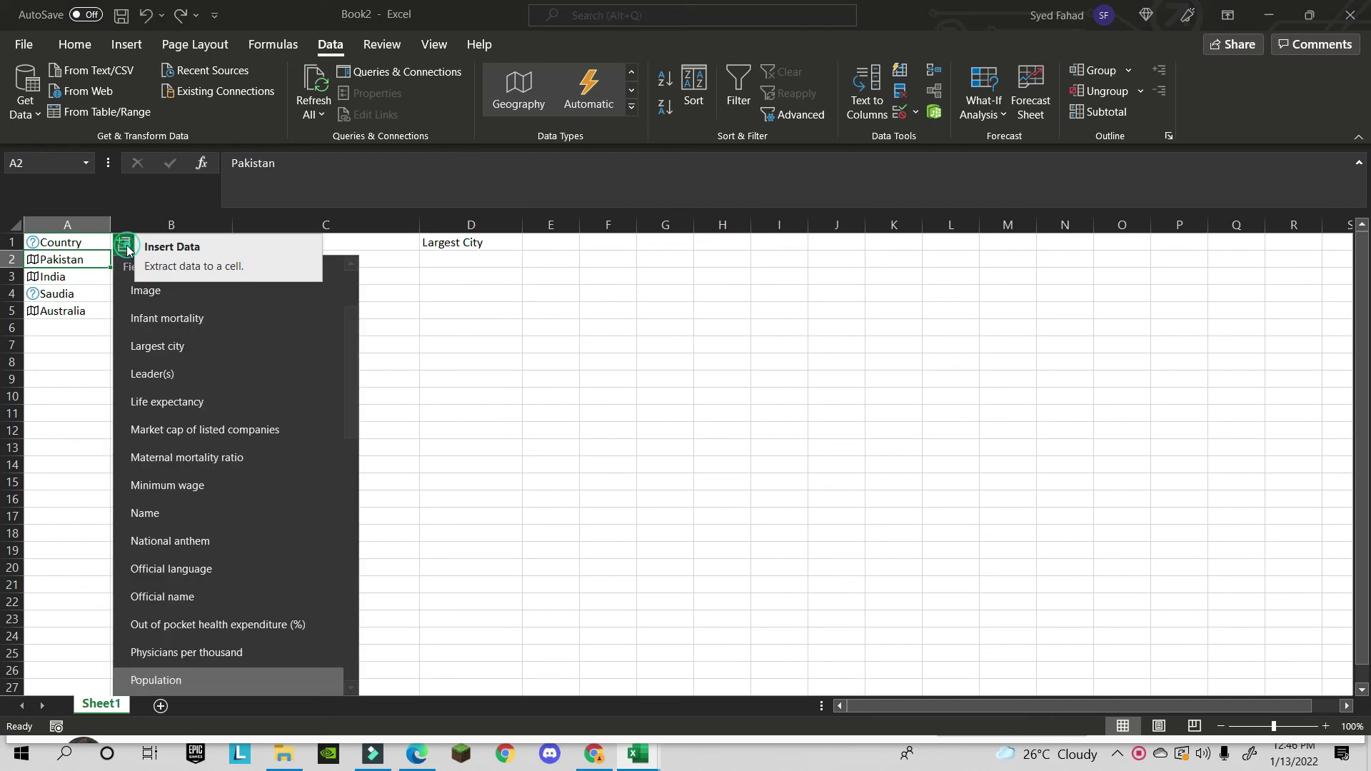
scroll(202, 537, down, 5)
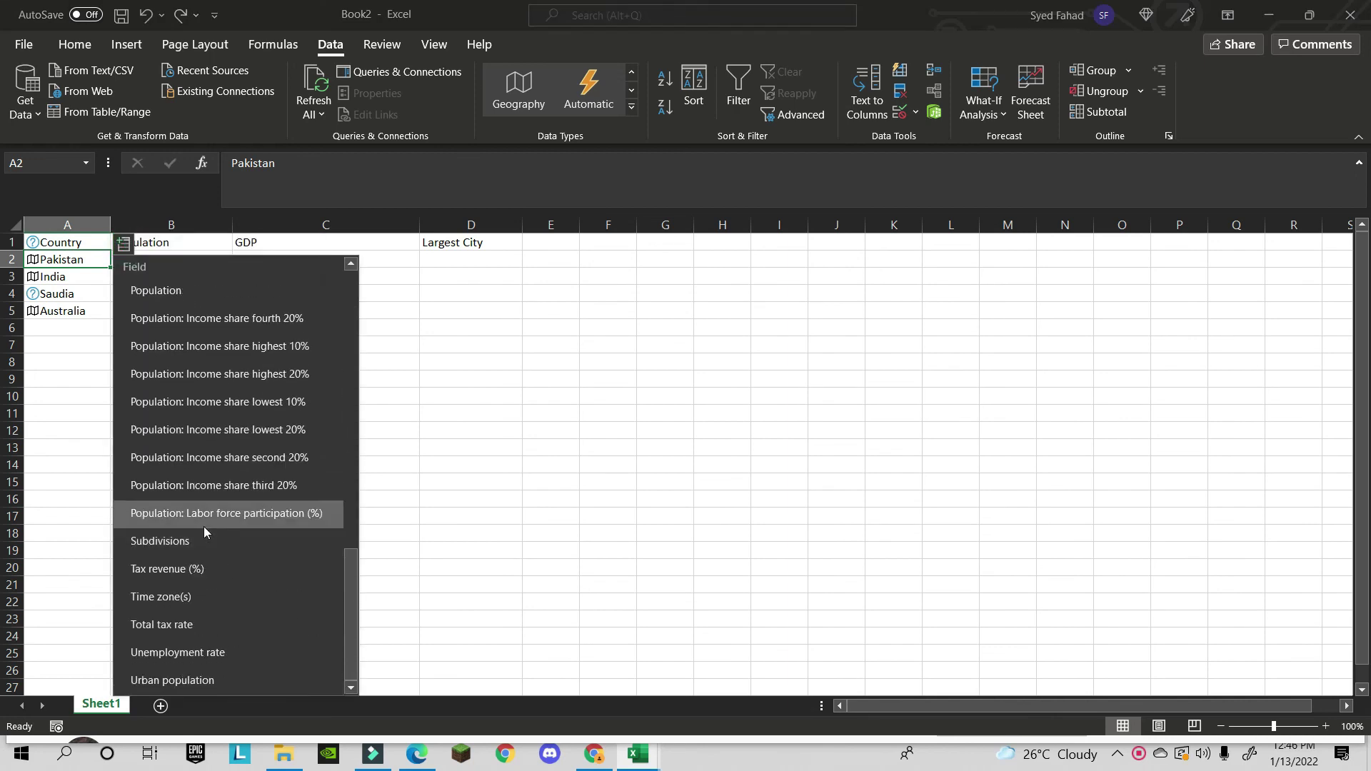
scroll(206, 517, up, 3)
scroll(207, 519, up, 1)
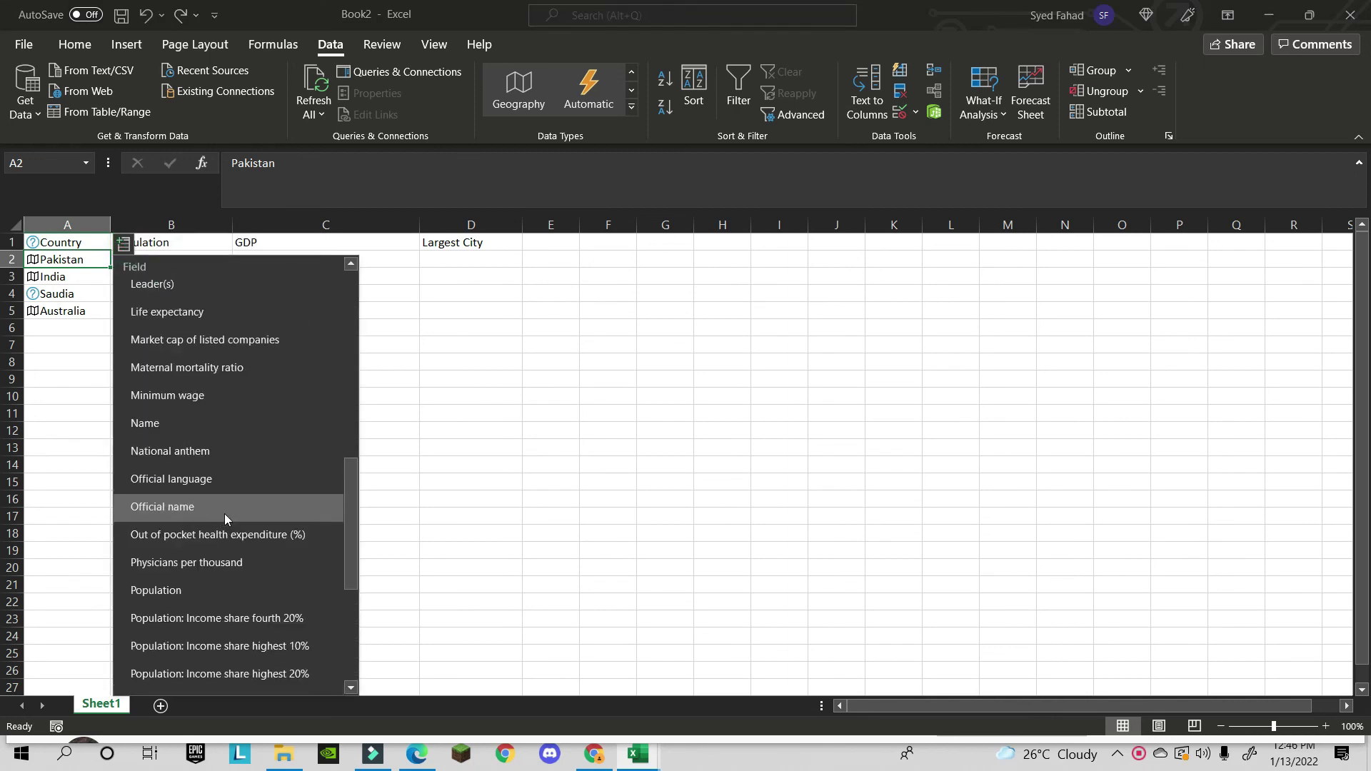
scroll(224, 512, down, 4)
scroll(223, 503, up, 5)
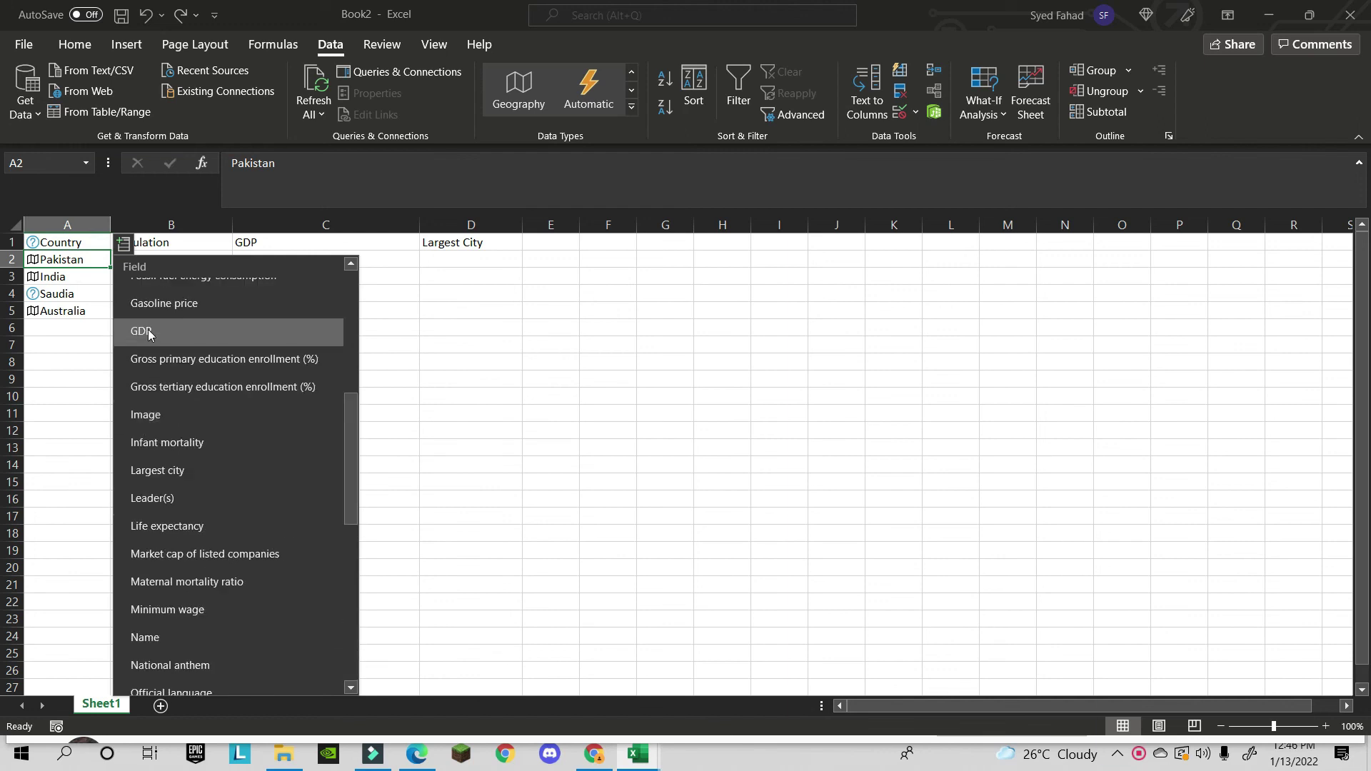
click(148, 330)
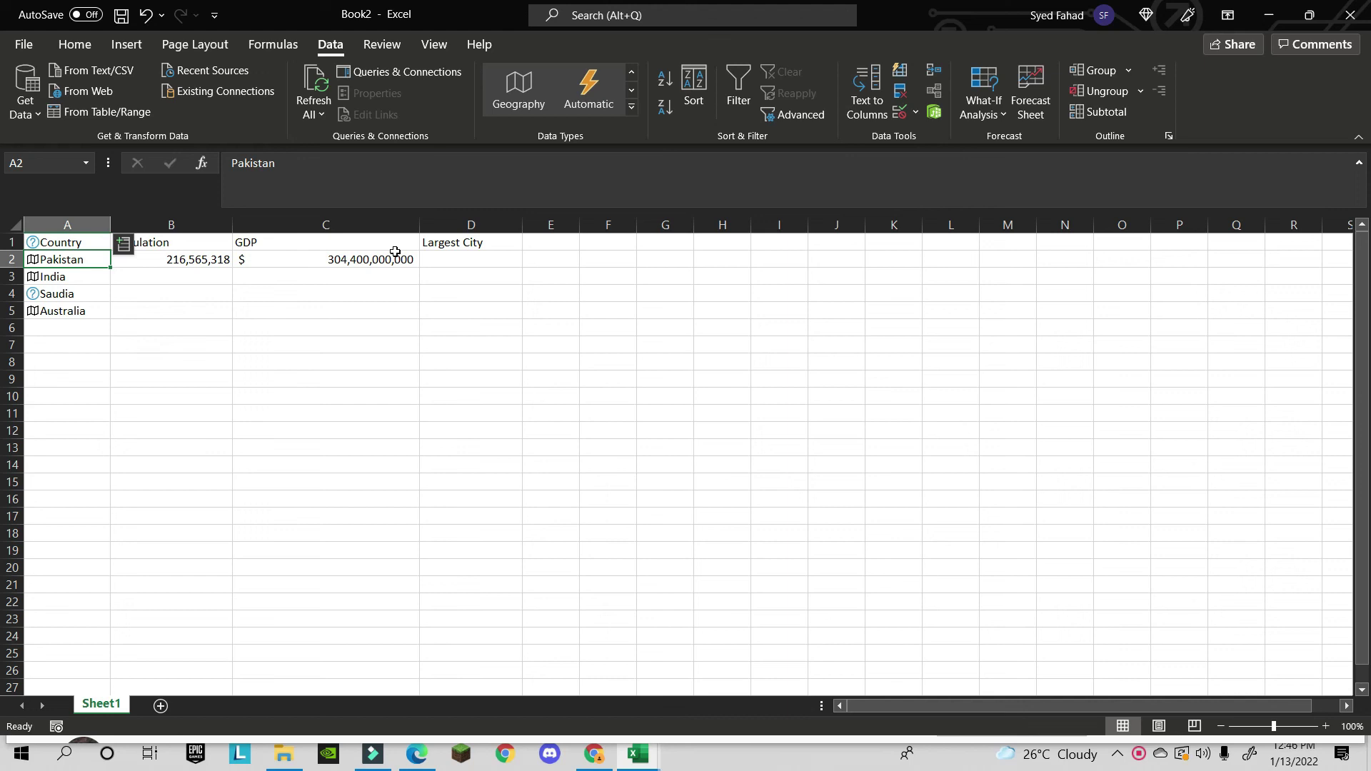
- Add Pakistan's largest city Karachi to D2 and move to India in A3
click(124, 247)
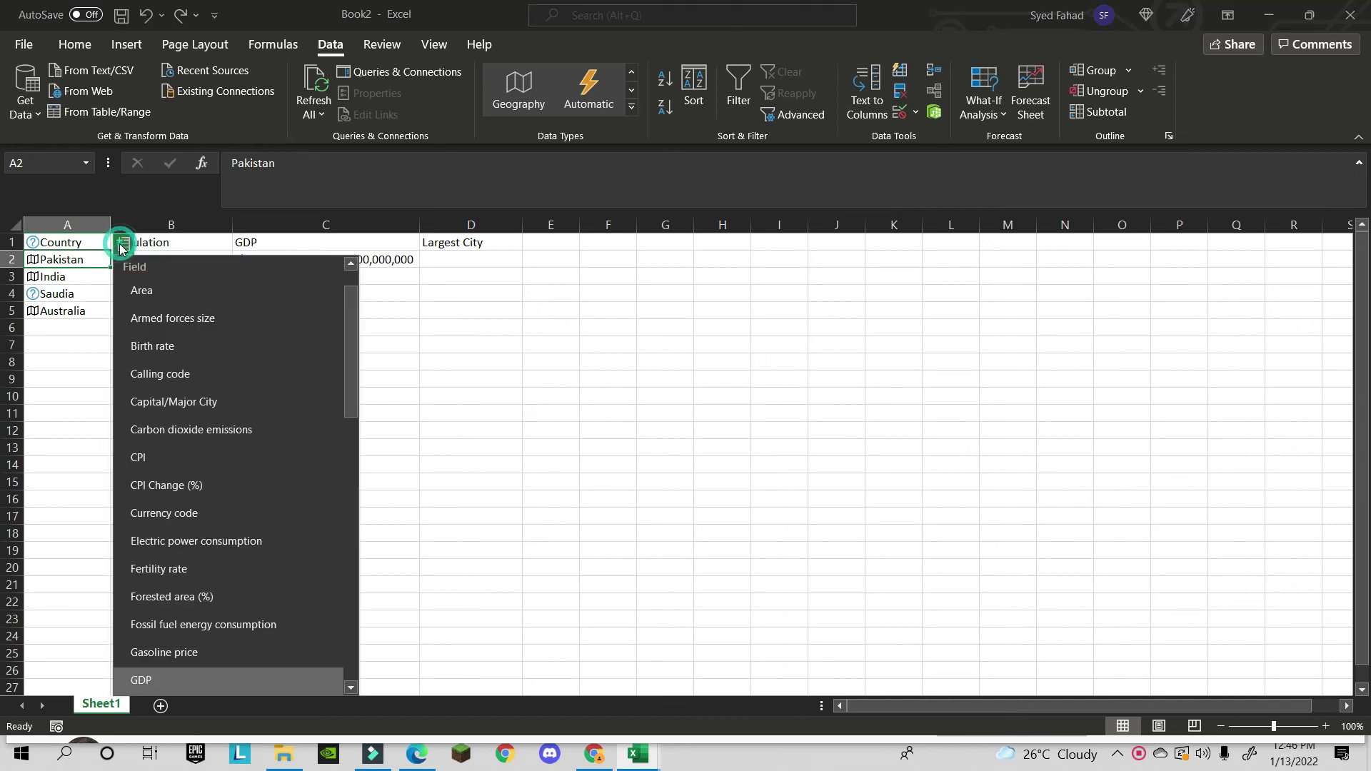
scroll(215, 436, down, 2)
scroll(217, 440, down, 6)
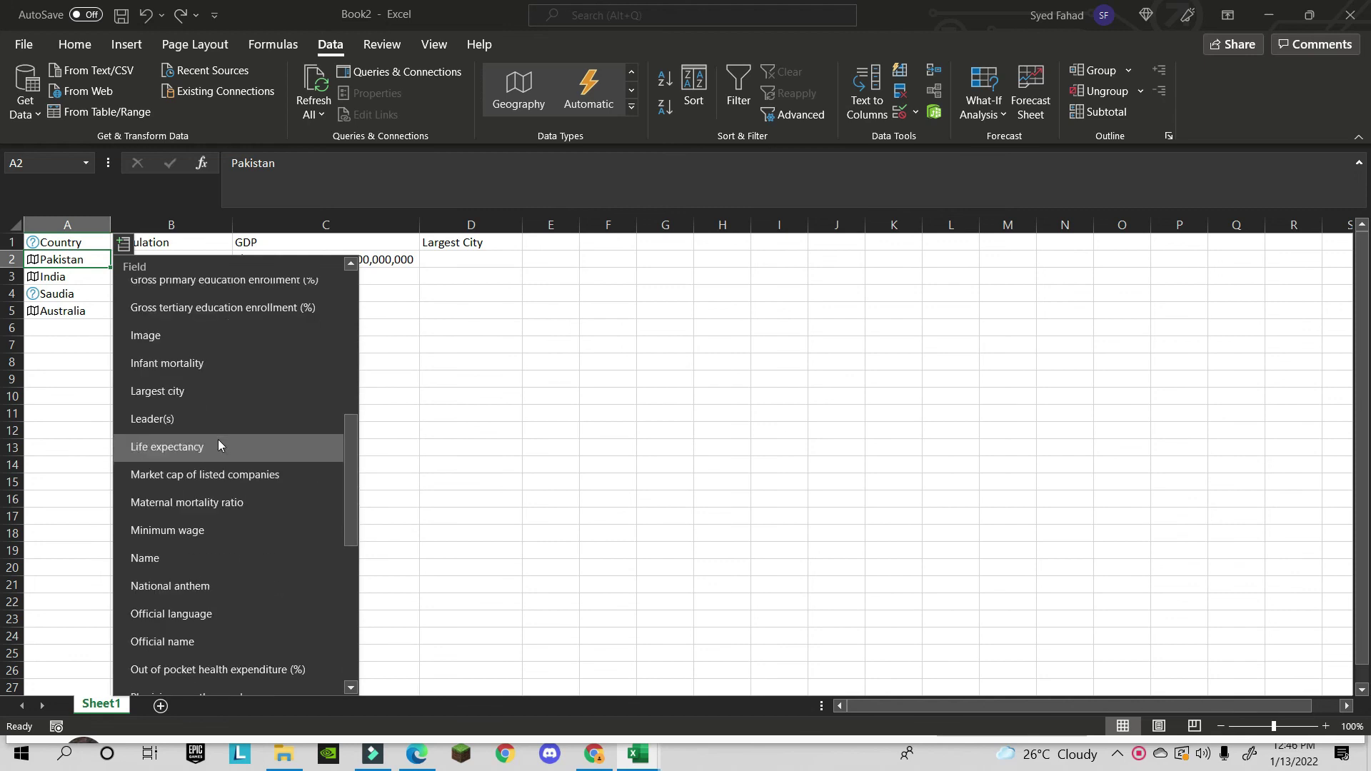
scroll(221, 437, down, 2)
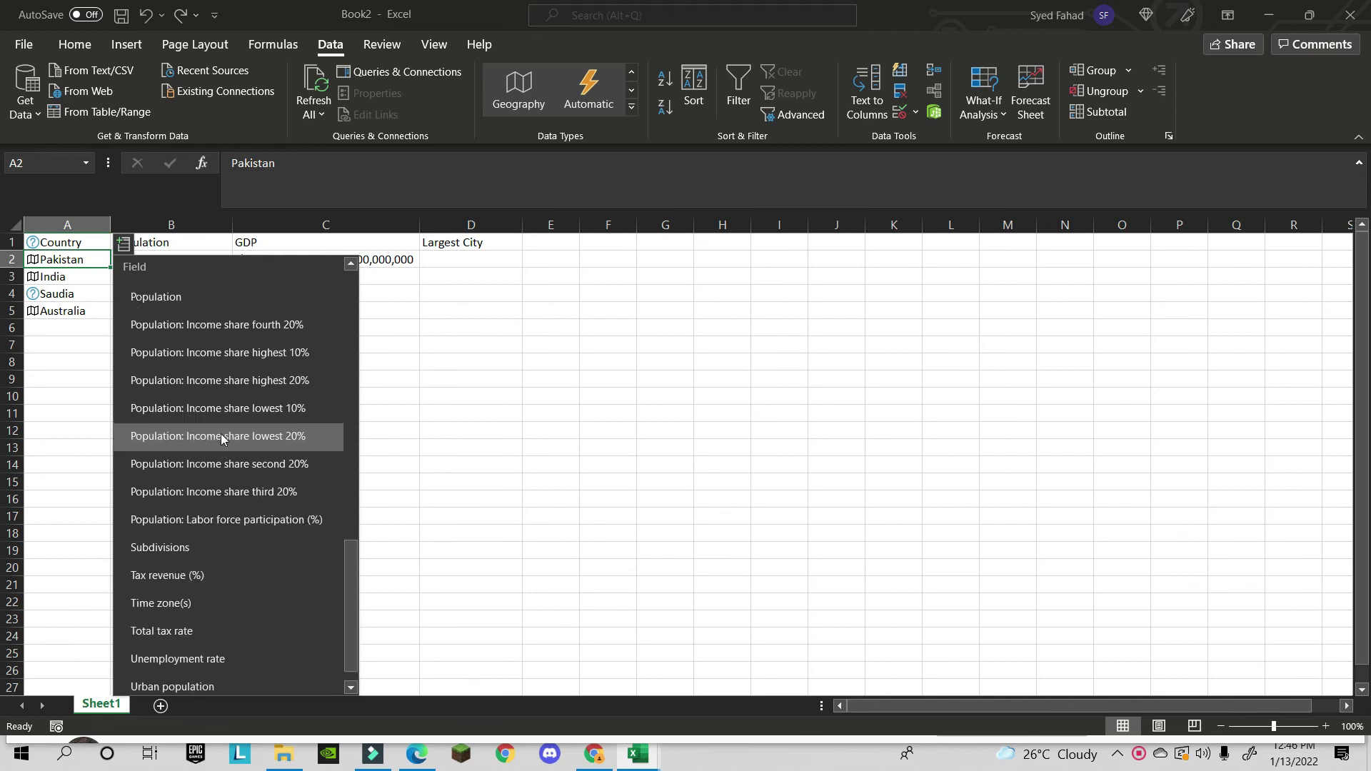
scroll(222, 432, up, 4)
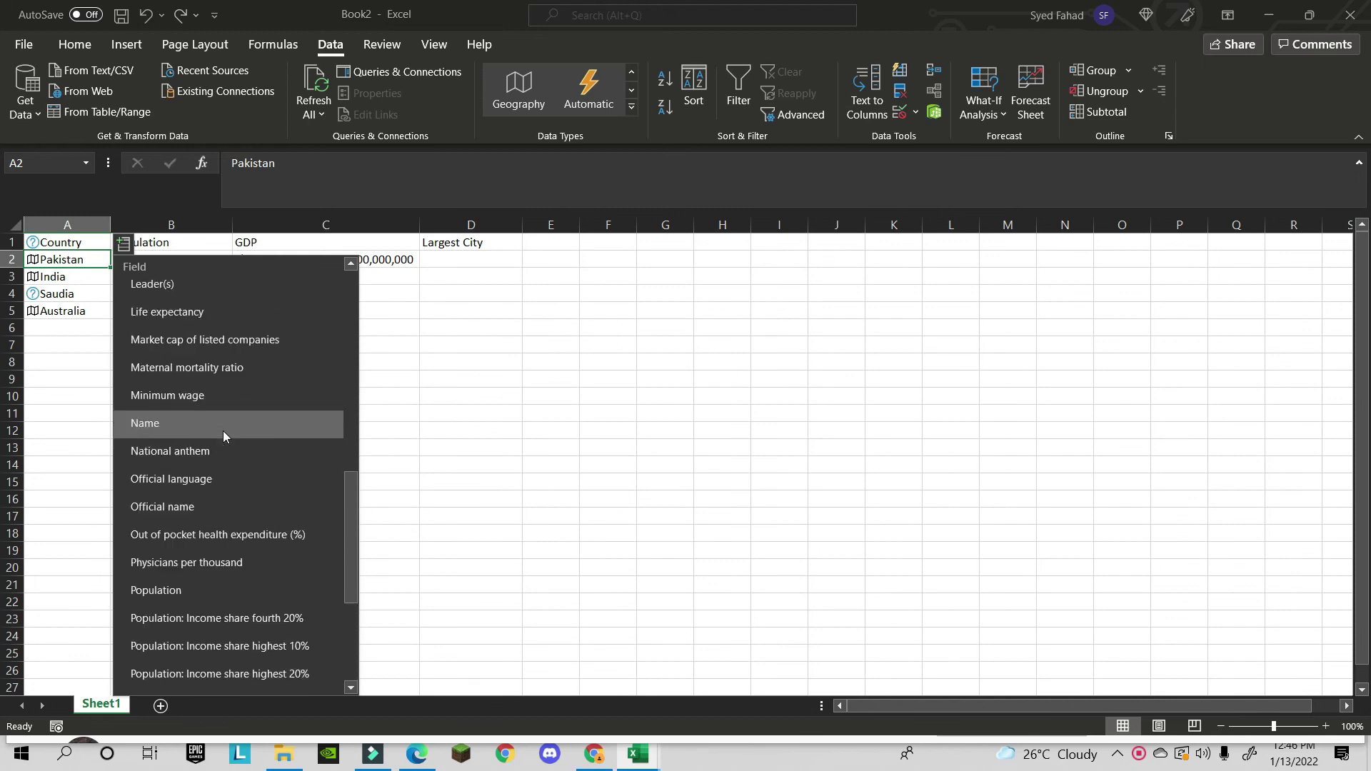
scroll(224, 425, up, 2)
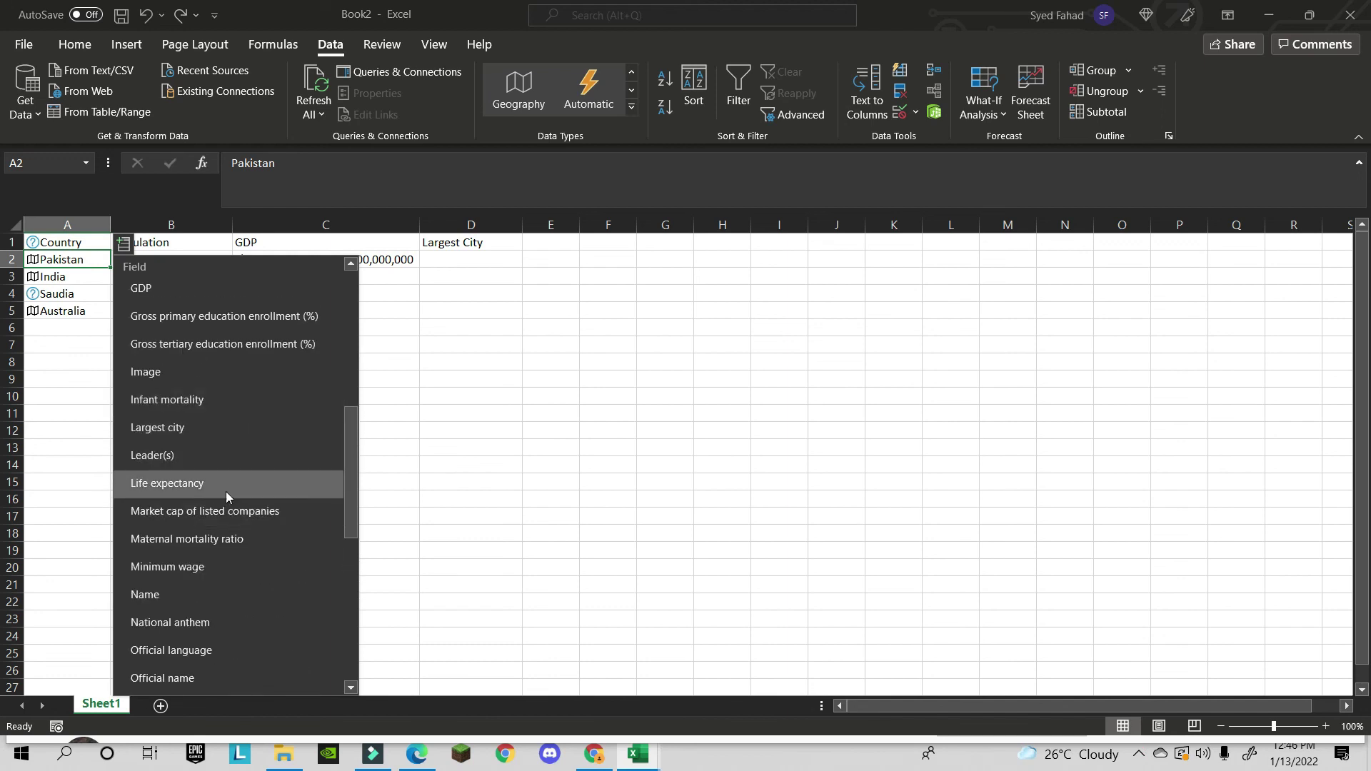
click(243, 423)
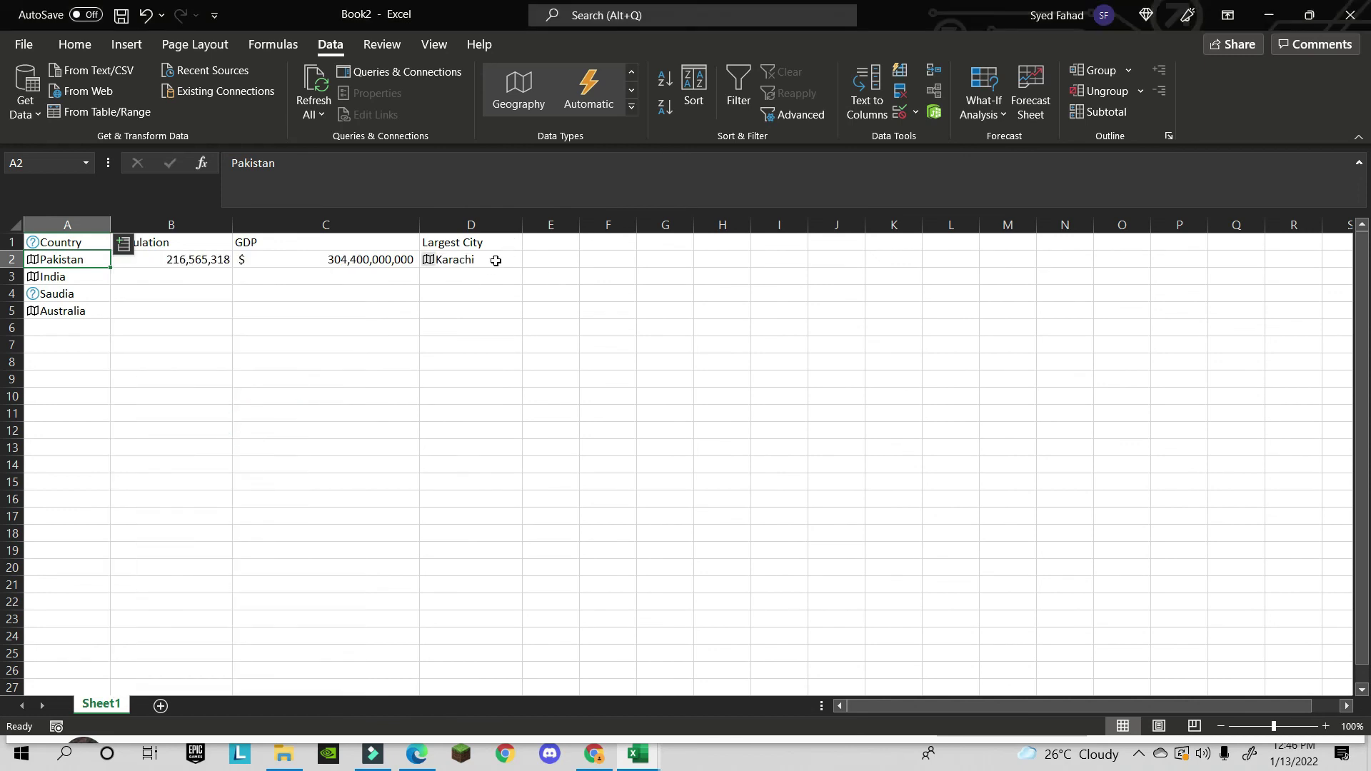
click(70, 275)
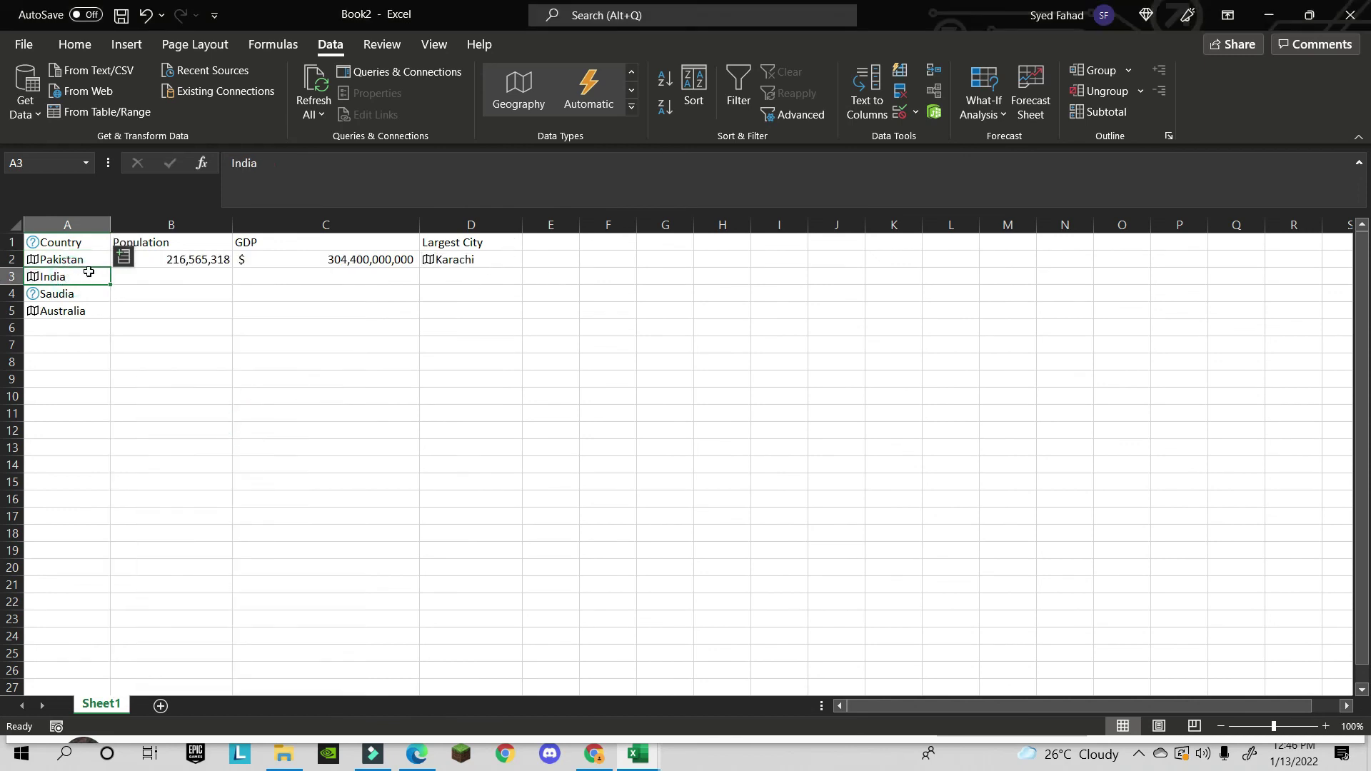
- Insert India's population 1,366,417,754 into B3 and verify its formula
click(125, 259)
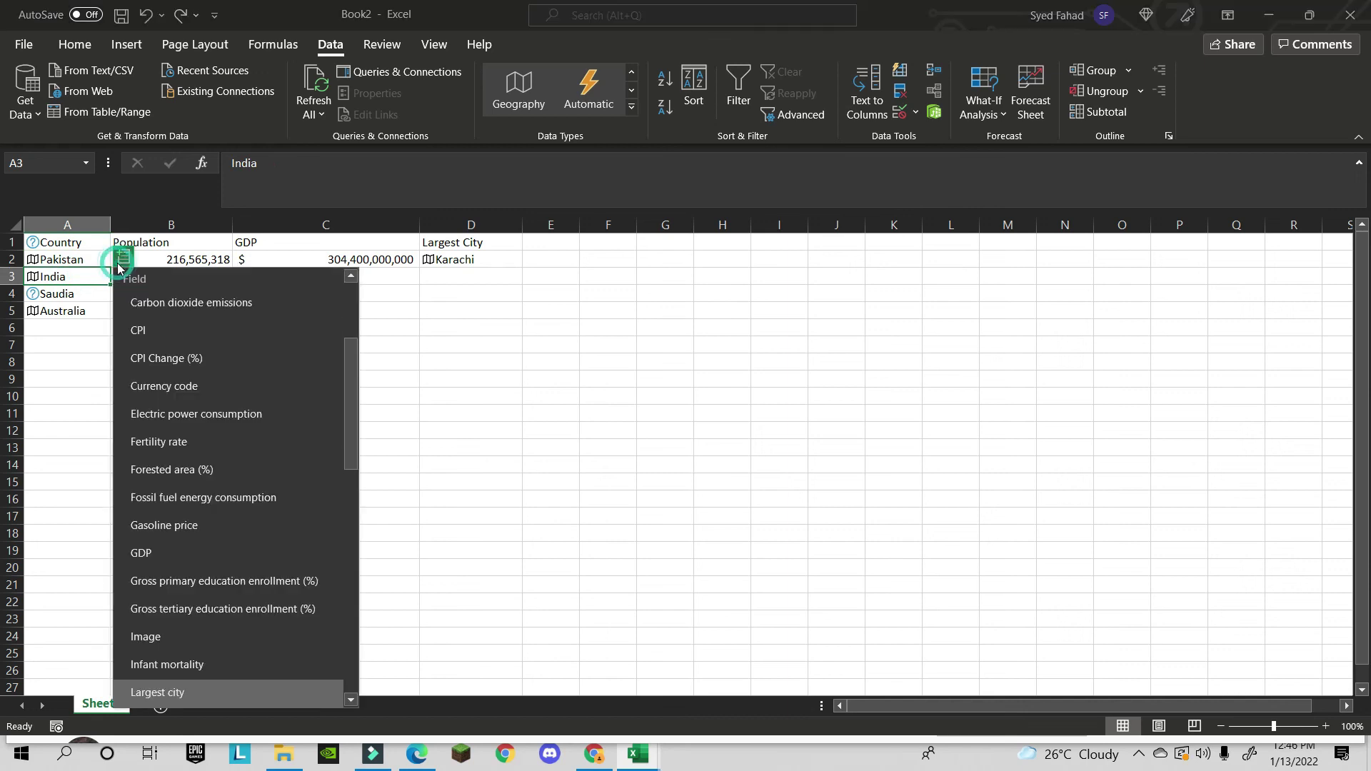
scroll(199, 460, down, 5)
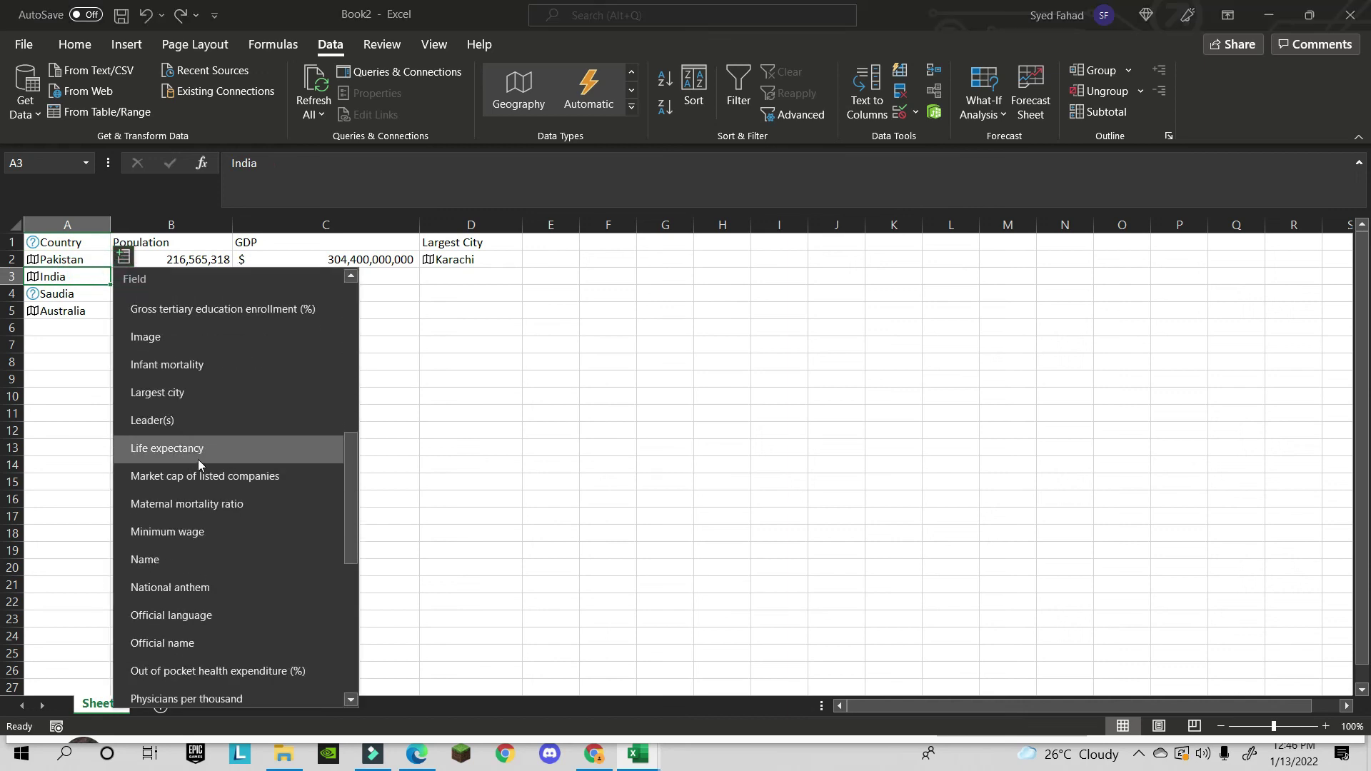
click(212, 554)
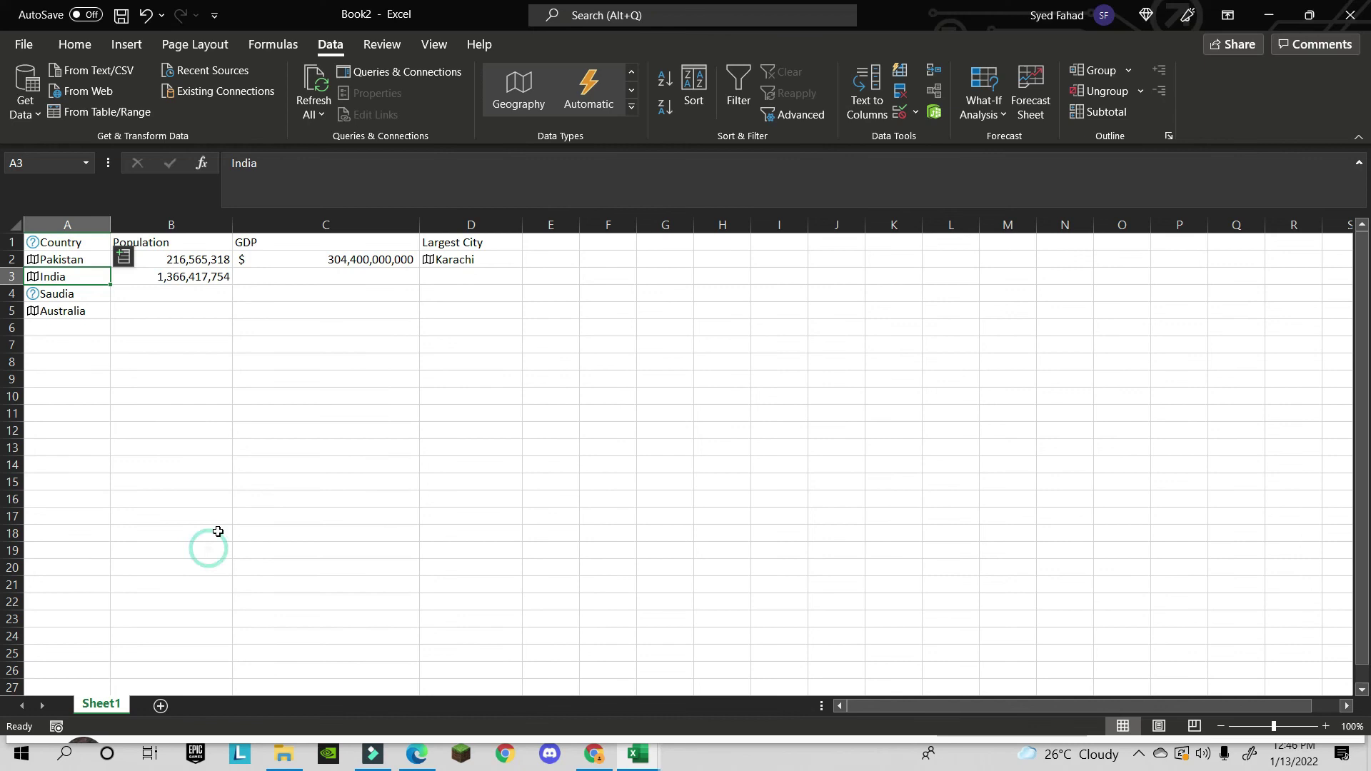
click(281, 274)
click(117, 283)
click(105, 278)
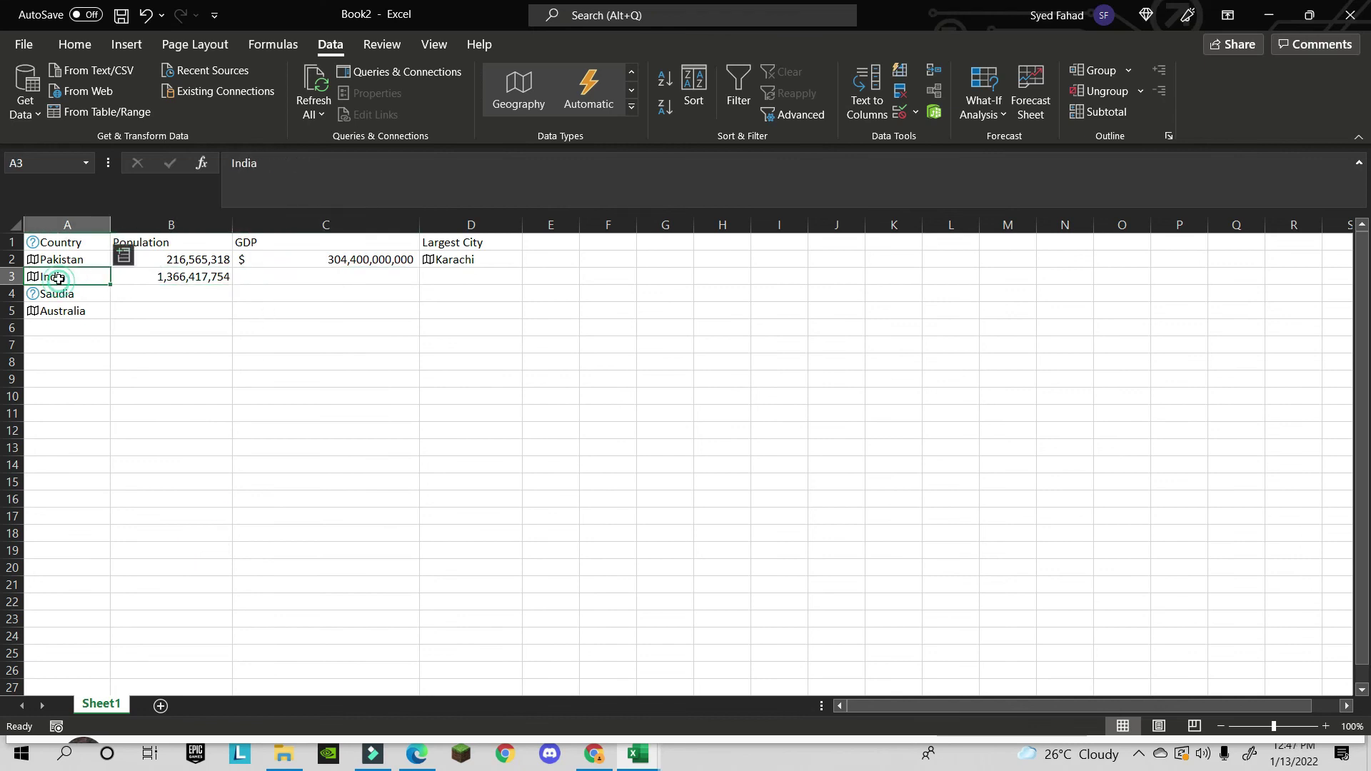
- Add India's GDP $2,611,000,000,000 and largest city Kurebhar, then expand the Data Types gallery
click(125, 257)
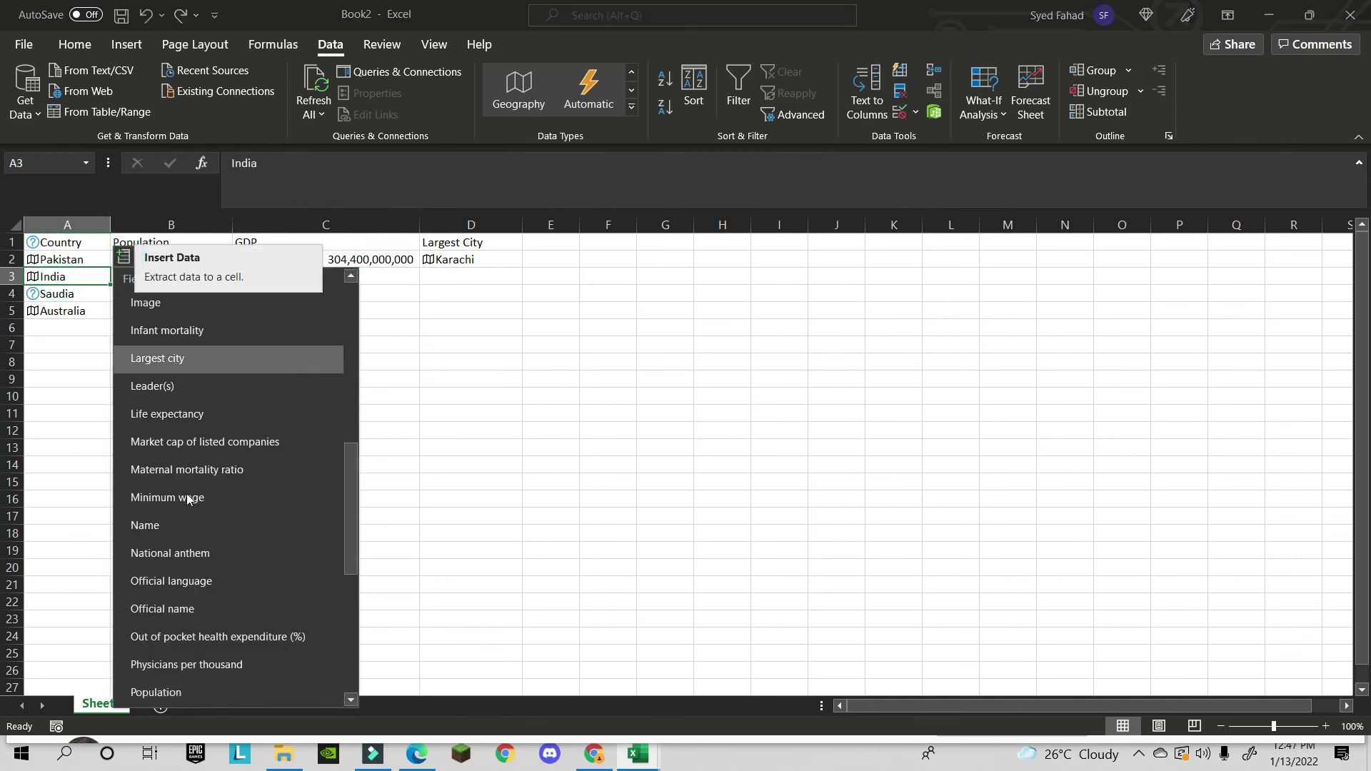
scroll(187, 494, down, 4)
scroll(198, 526, down, 1)
scroll(199, 526, up, 4)
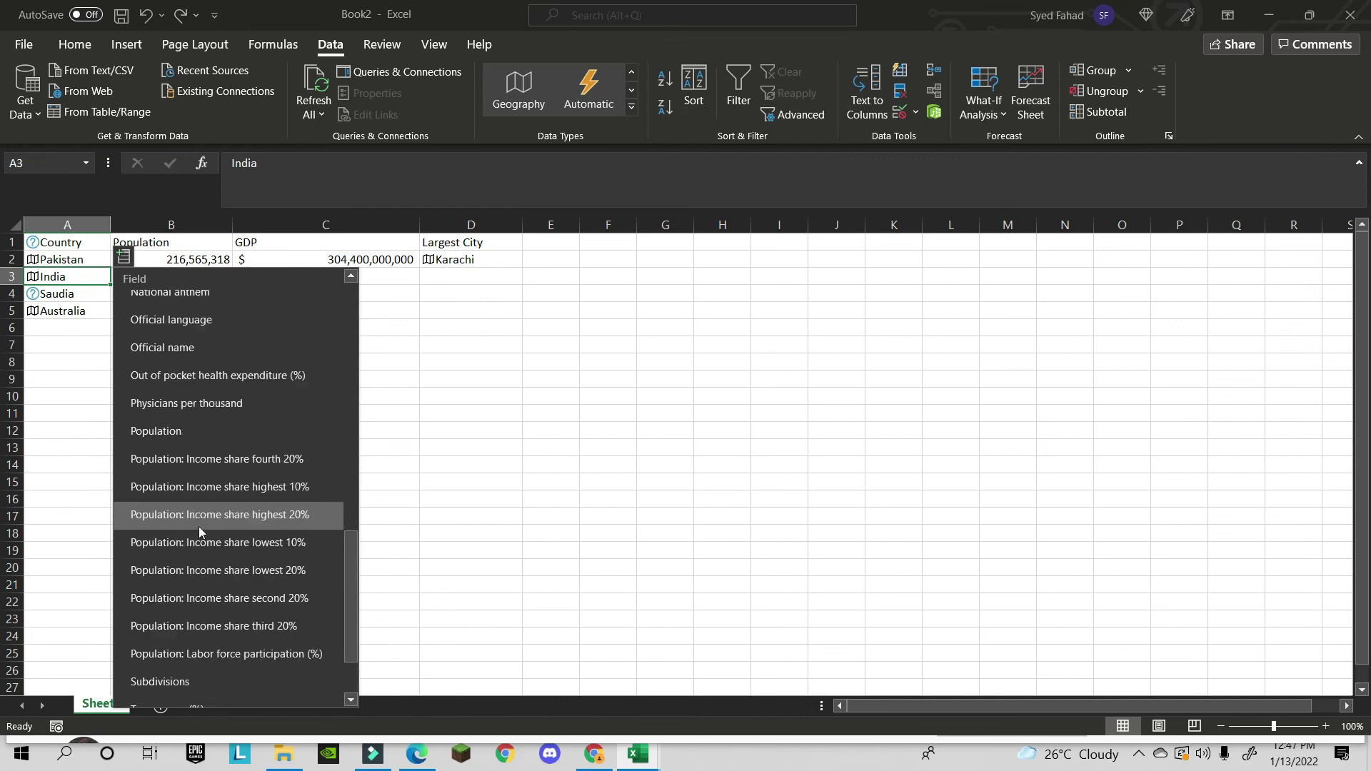
scroll(206, 523, up, 3)
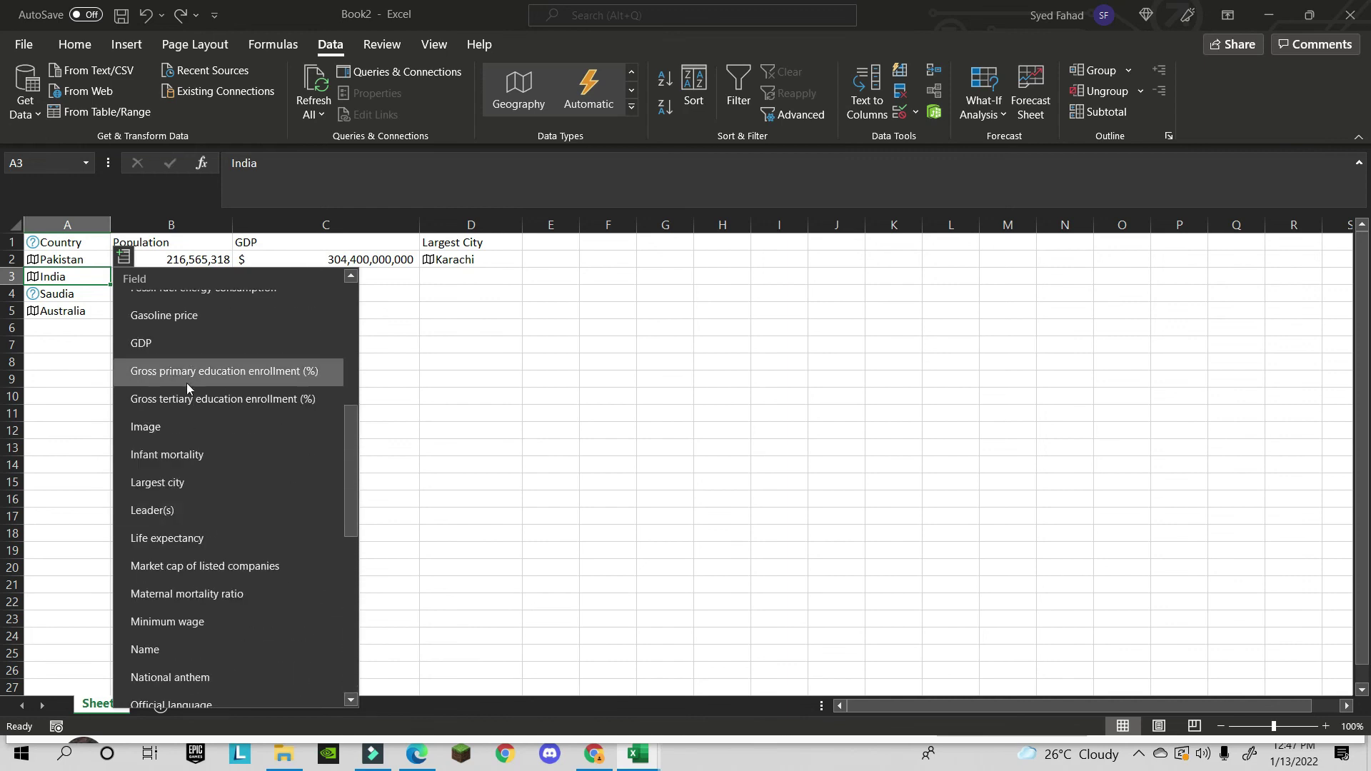
click(187, 344)
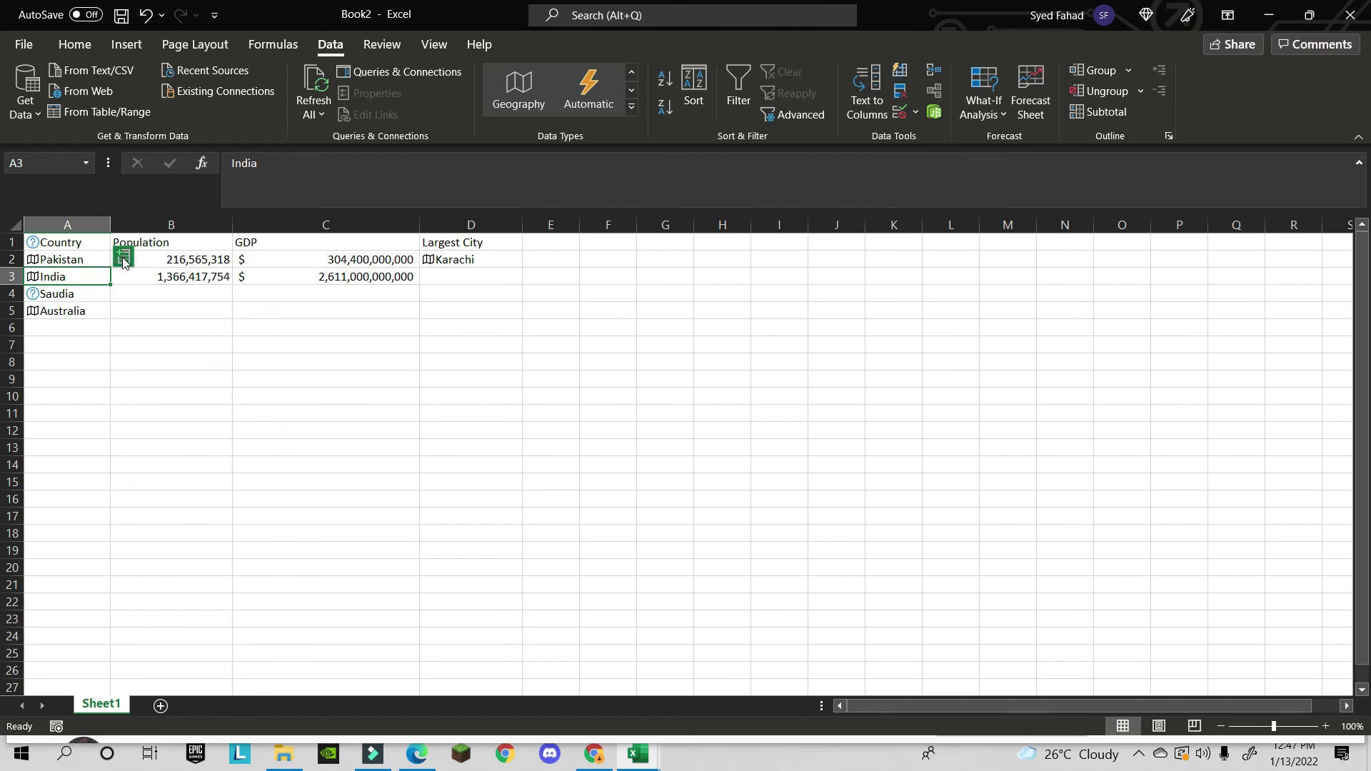
click(124, 258)
scroll(182, 517, down, 6)
scroll(211, 443, up, 1)
click(212, 358)
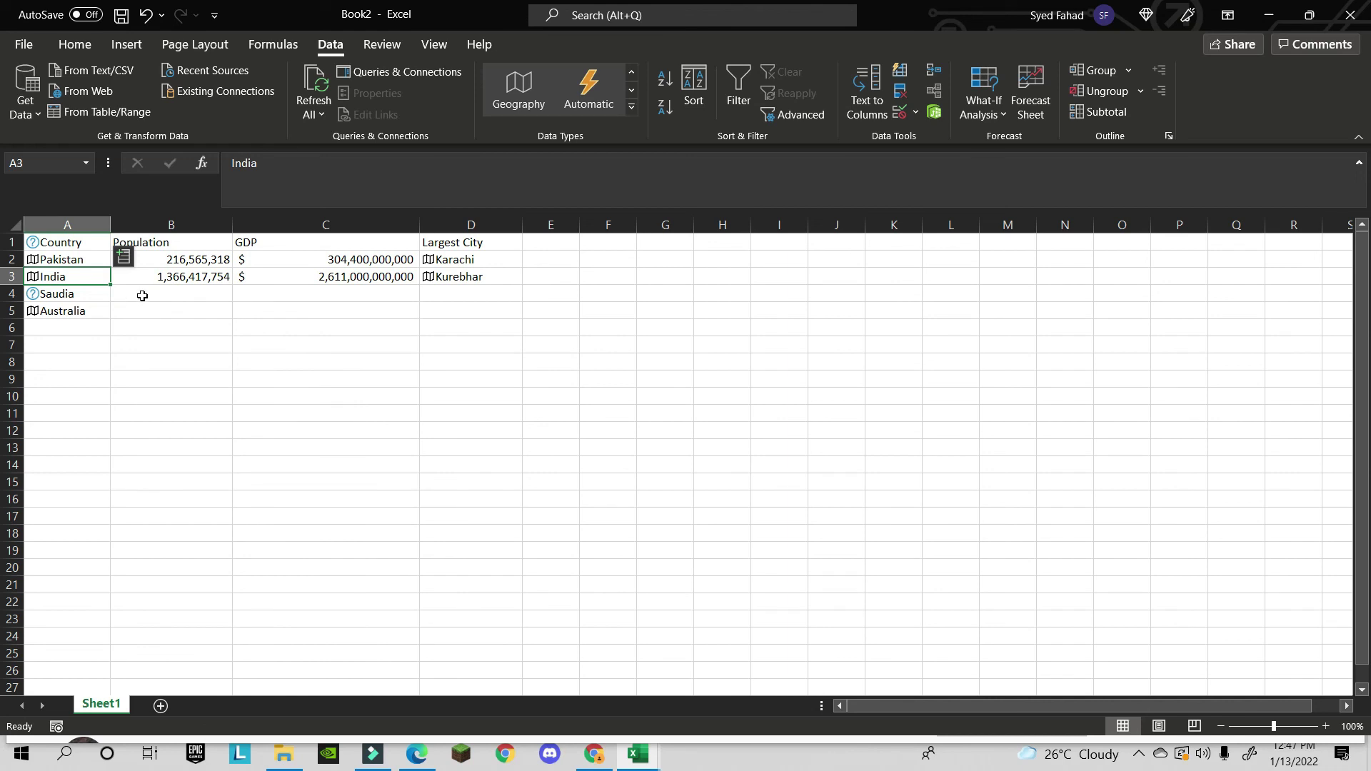
click(632, 106)
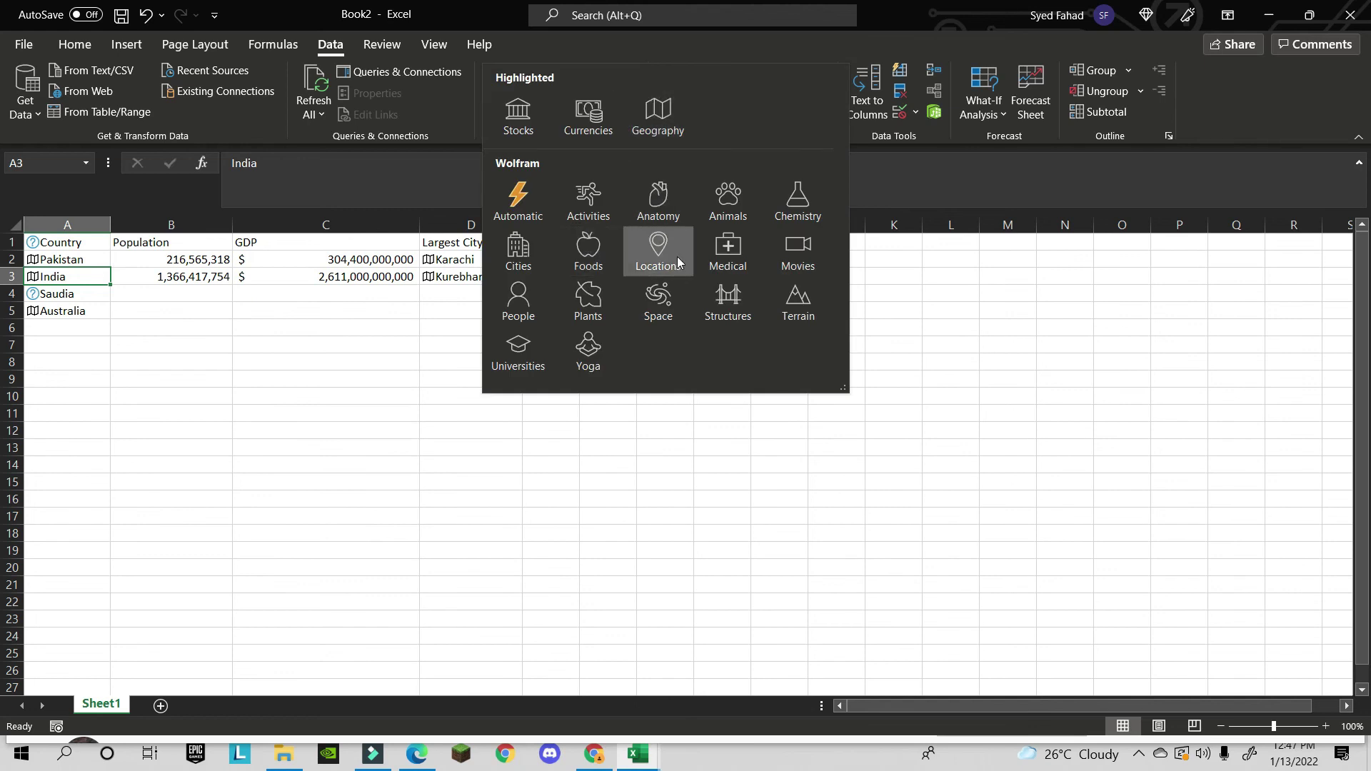